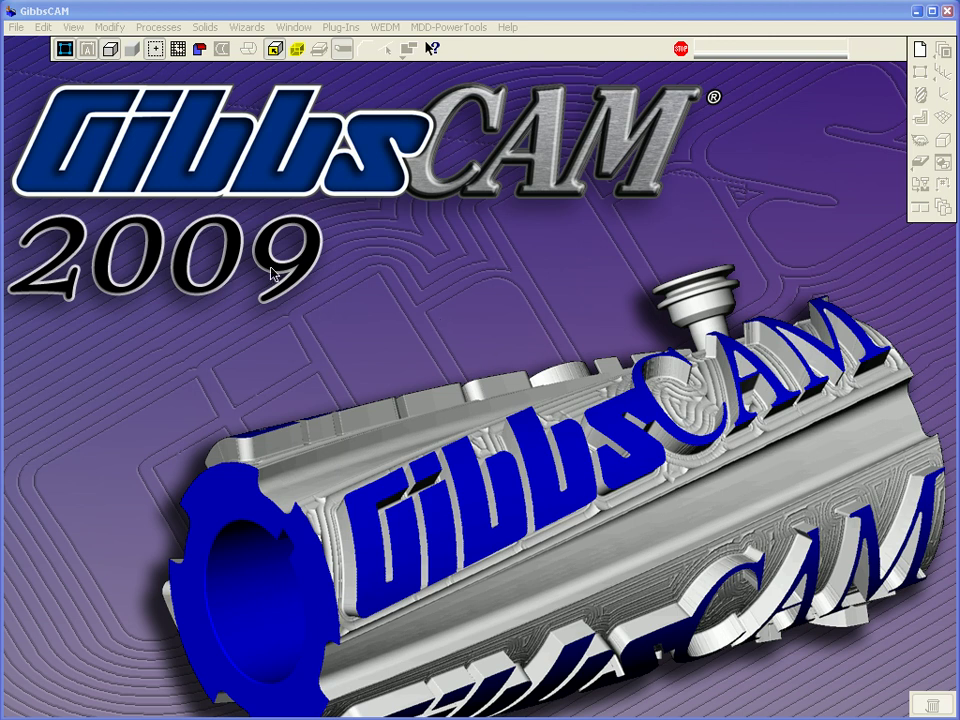
Step: Create a new part file named 'basic lathe part.vnc', overwriting the existing file
{"action": "left_click", "coordinate": [17, 28]}
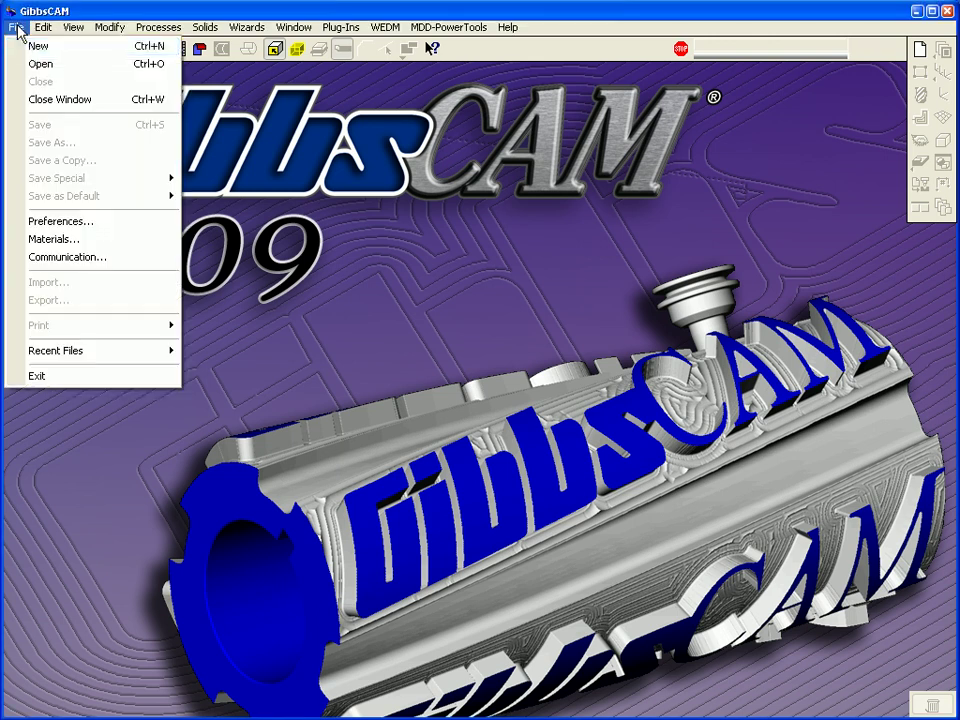
{"action": "left_click", "coordinate": [29, 51]}
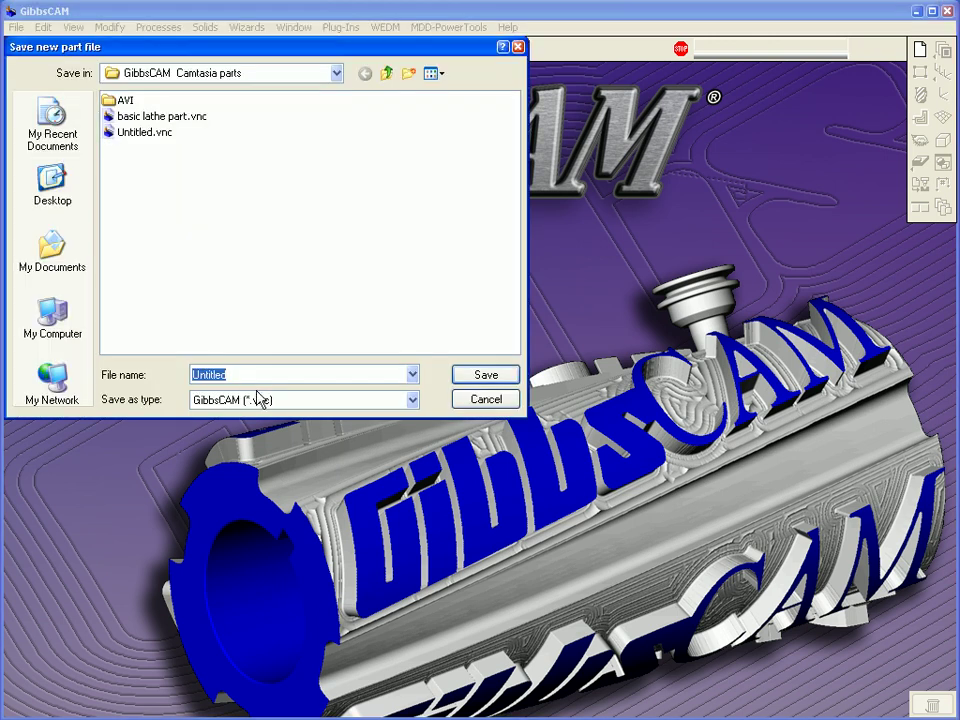
{"action": "type", "text": "ba"}
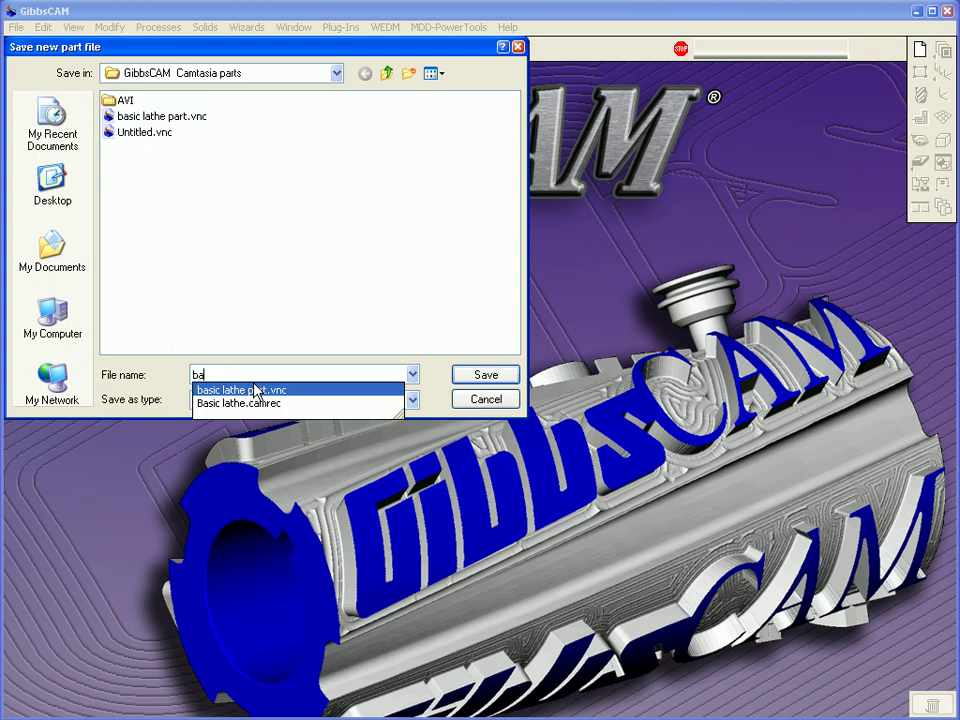
{"action": "type", "text": "sic lath"}
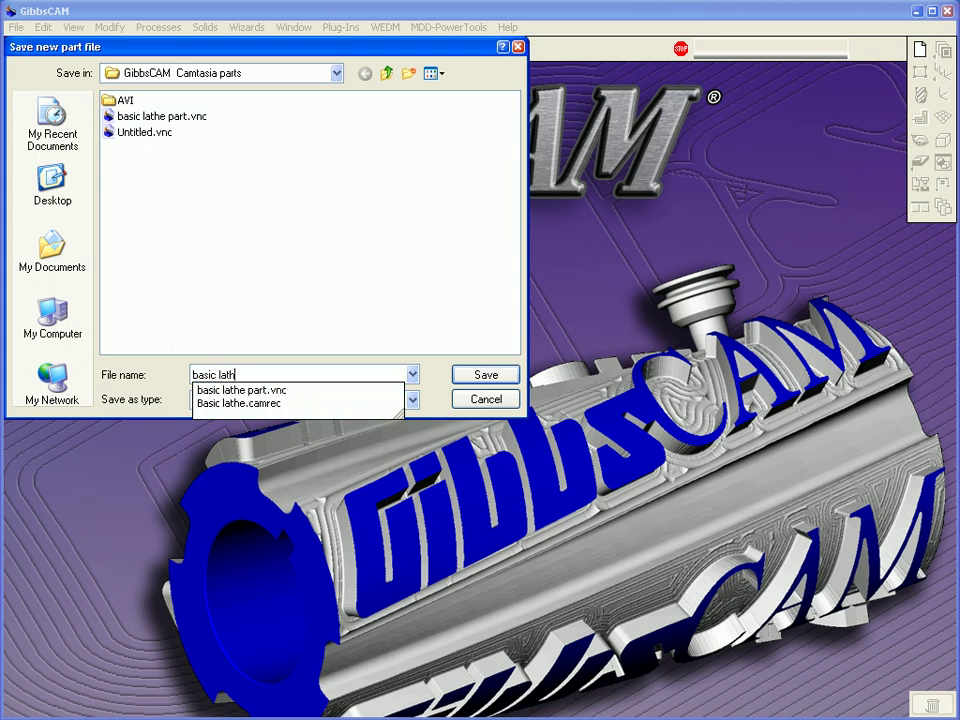
{"action": "type", "text": "e o"}
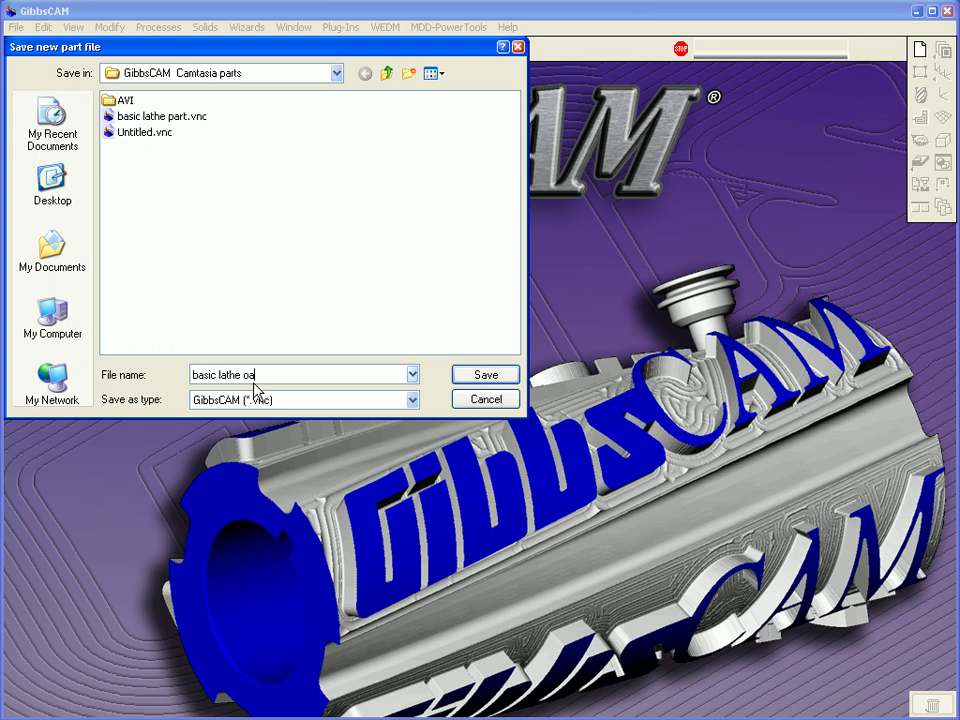
{"action": "key", "text": "BackSpace"}
{"action": "type", "text": "part"}
{"action": "left_click", "coordinate": [476, 375]}
{"action": "left_click", "coordinate": [416, 438]}
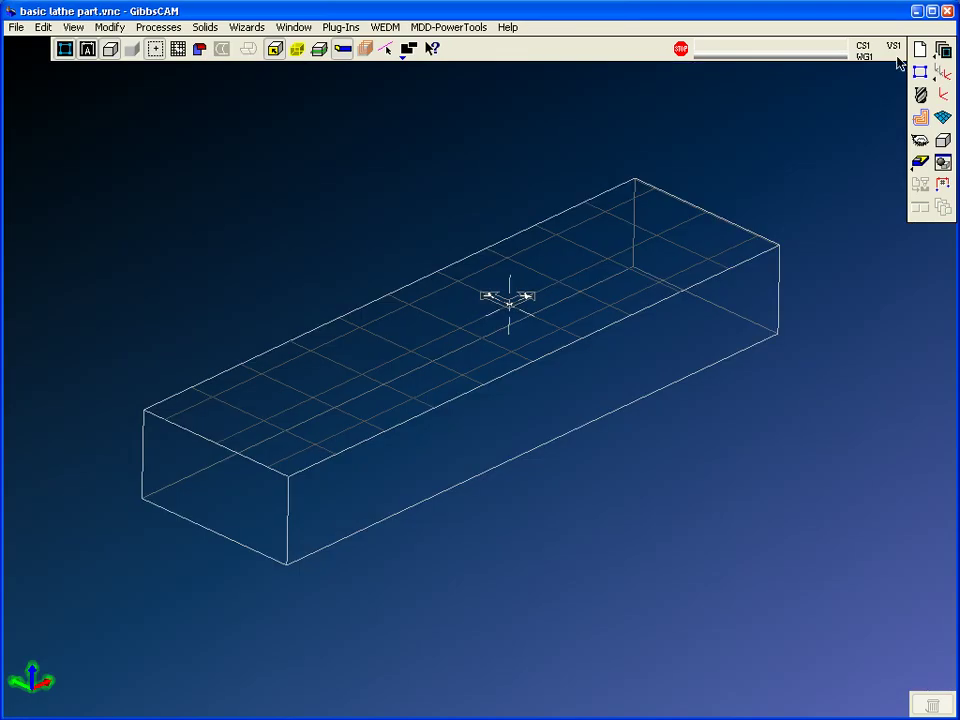
Step: In the Document settings, choose Horizontal Lathe - Generic Shank as the machine
{"action": "left_click", "coordinate": [921, 50]}
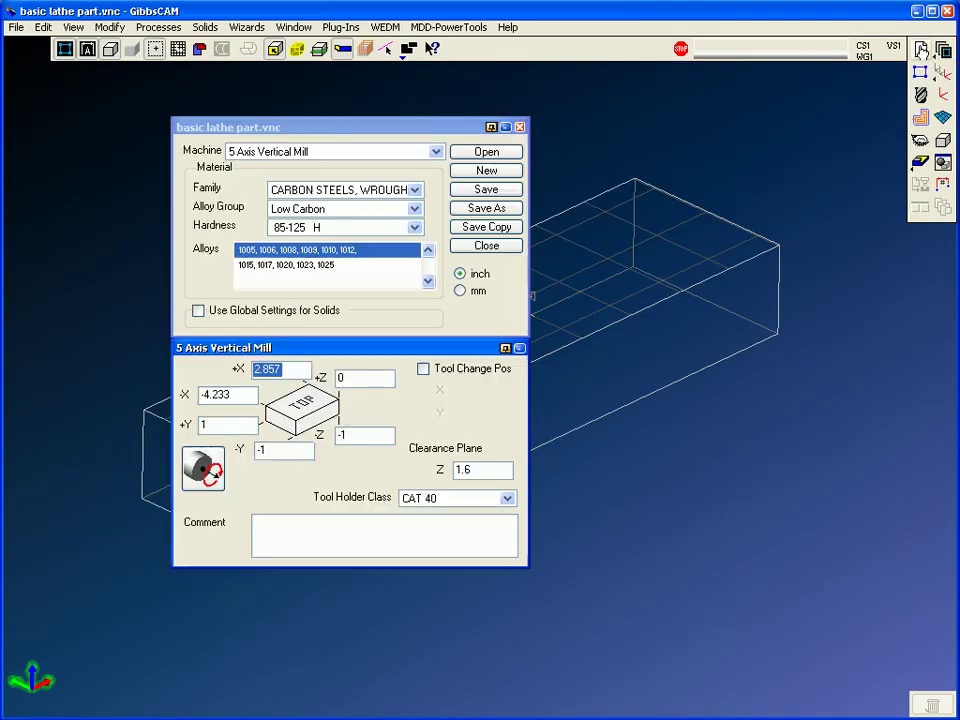
{"action": "left_click", "coordinate": [350, 154]}
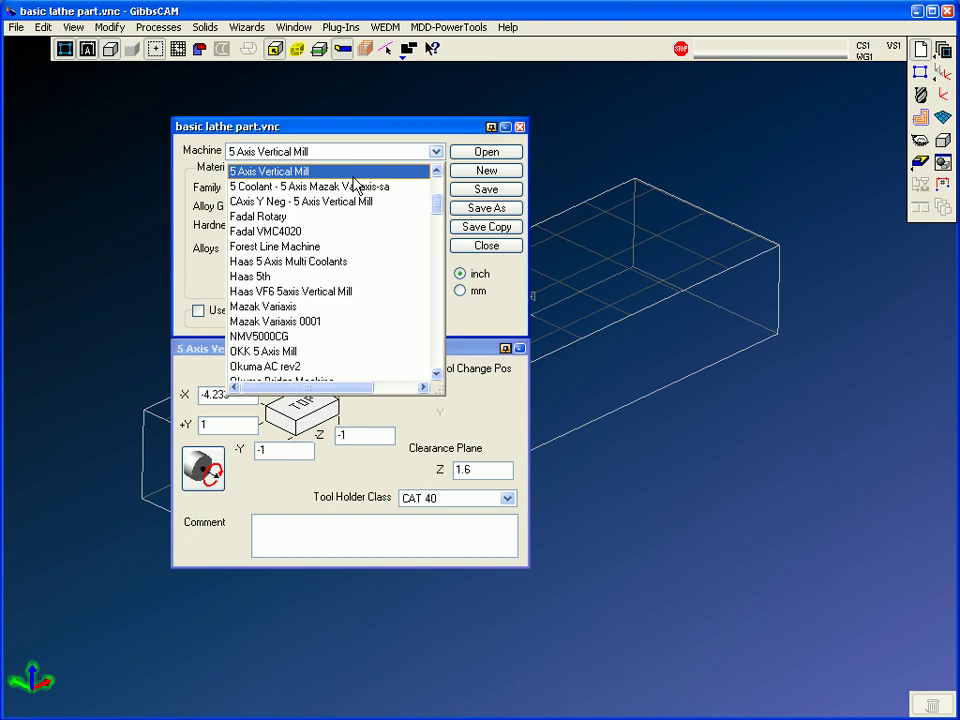
{"action": "scroll", "coordinate": [343, 356], "scroll_direction": "down", "scroll_amount": 4}
{"action": "scroll", "coordinate": [342, 357], "scroll_direction": "down", "scroll_amount": 2}
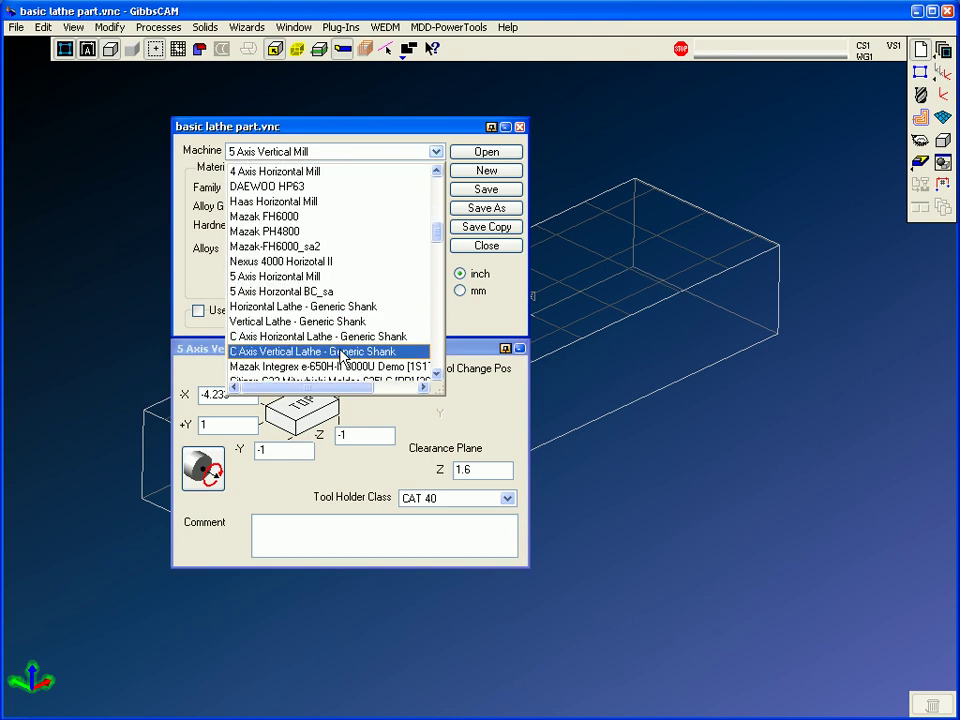
{"action": "left_click", "coordinate": [329, 310]}
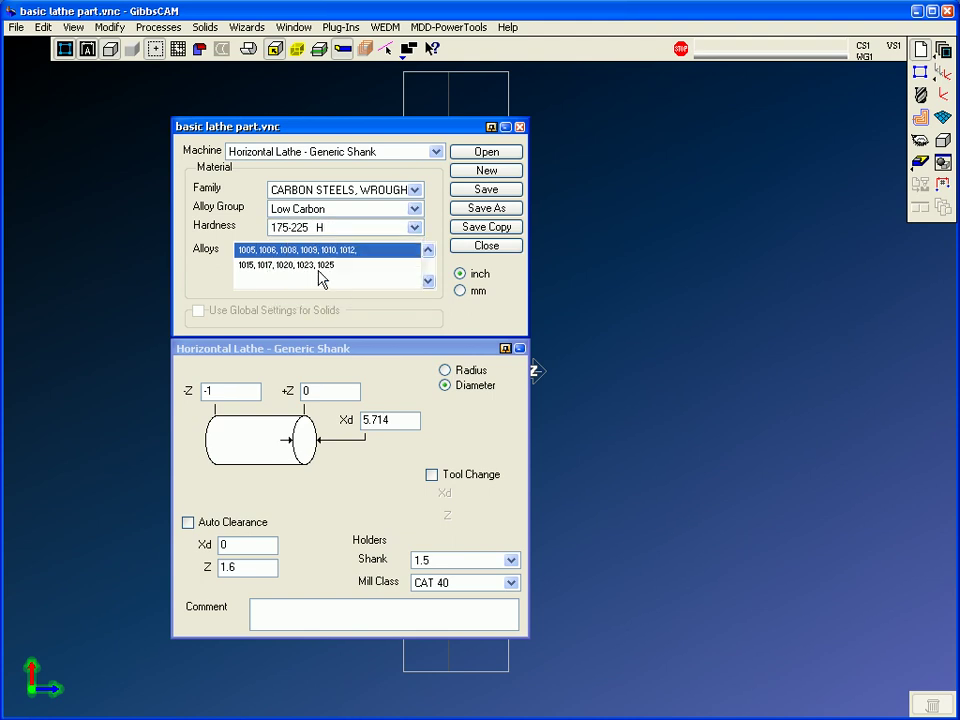
Step: Set the stock to diameter 4 from -Z -4 to +Z .03, with tool change at Xd 8, Z 8
{"action": "double_click", "coordinate": [395, 420]}
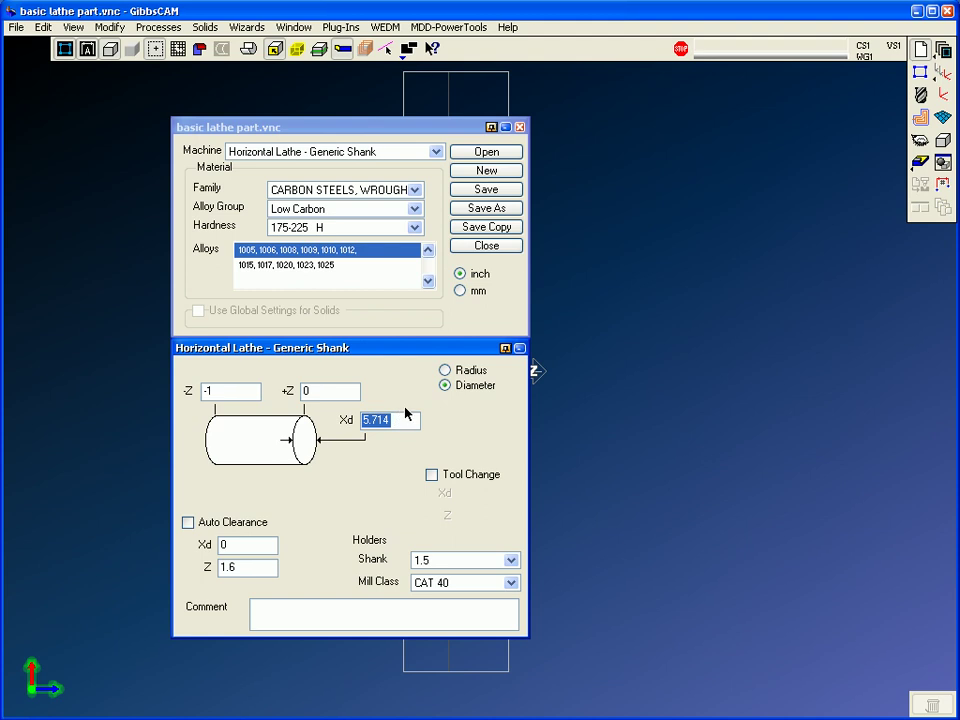
{"action": "type", "text": "4"}
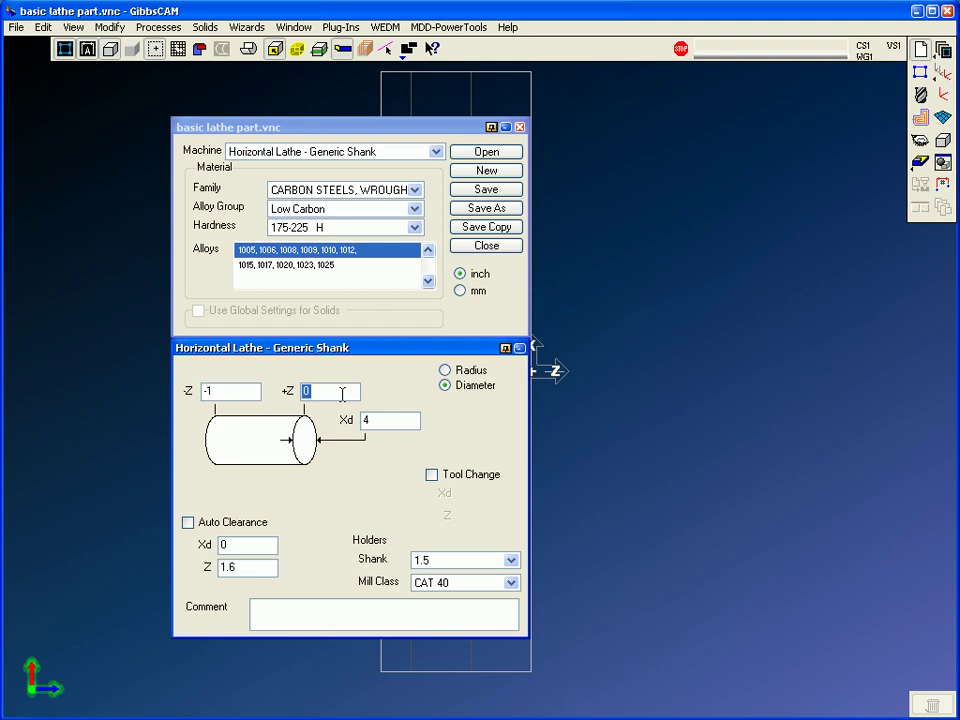
{"action": "type", "text": ".03"}
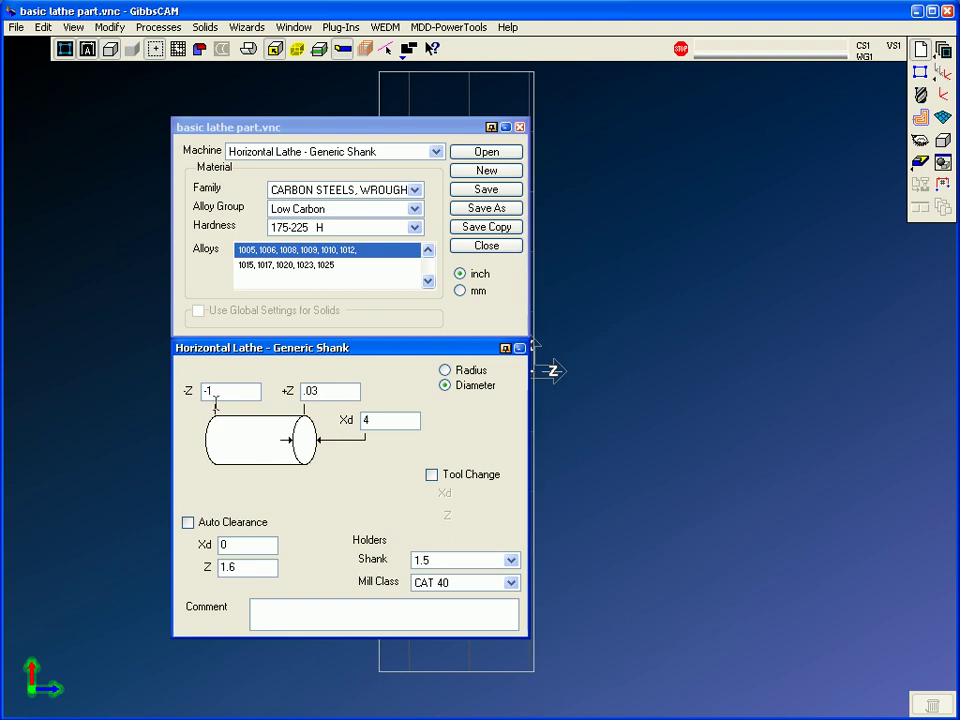
{"action": "double_click", "coordinate": [220, 393]}
{"action": "type", "text": "-4"}
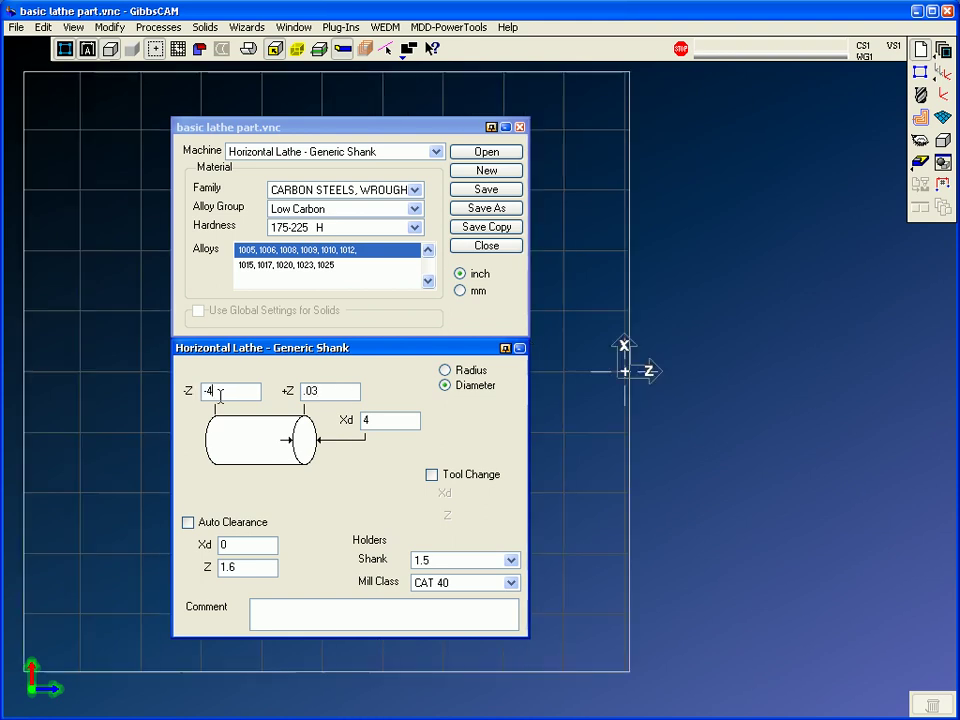
{"action": "left_click", "coordinate": [432, 476]}
{"action": "double_click", "coordinate": [468, 493]}
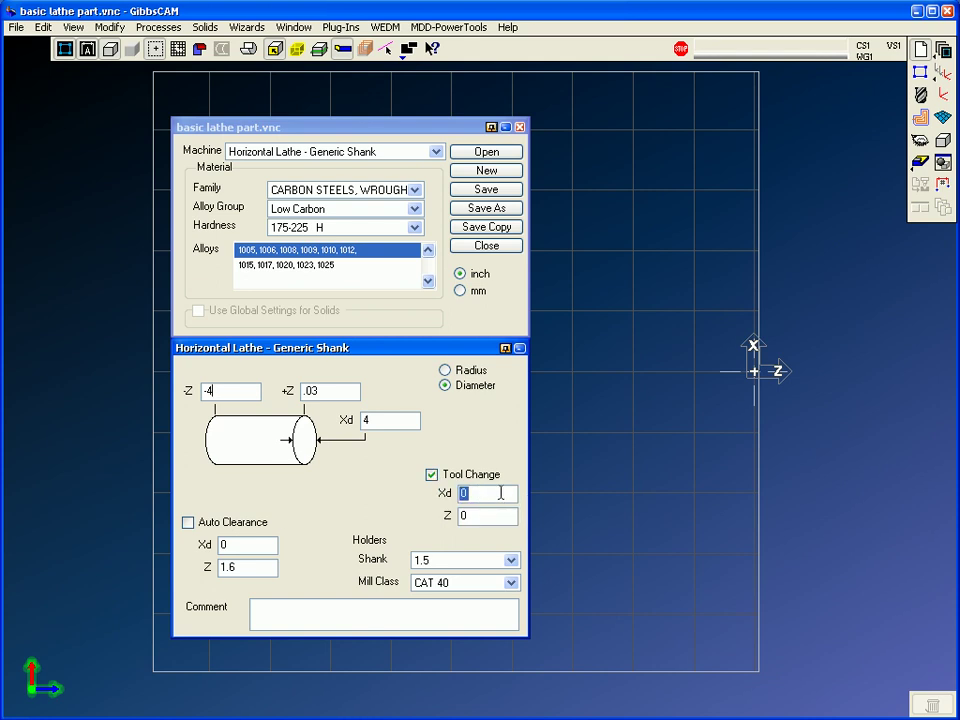
{"action": "type", "text": "8"}
{"action": "left_click", "coordinate": [433, 477]}
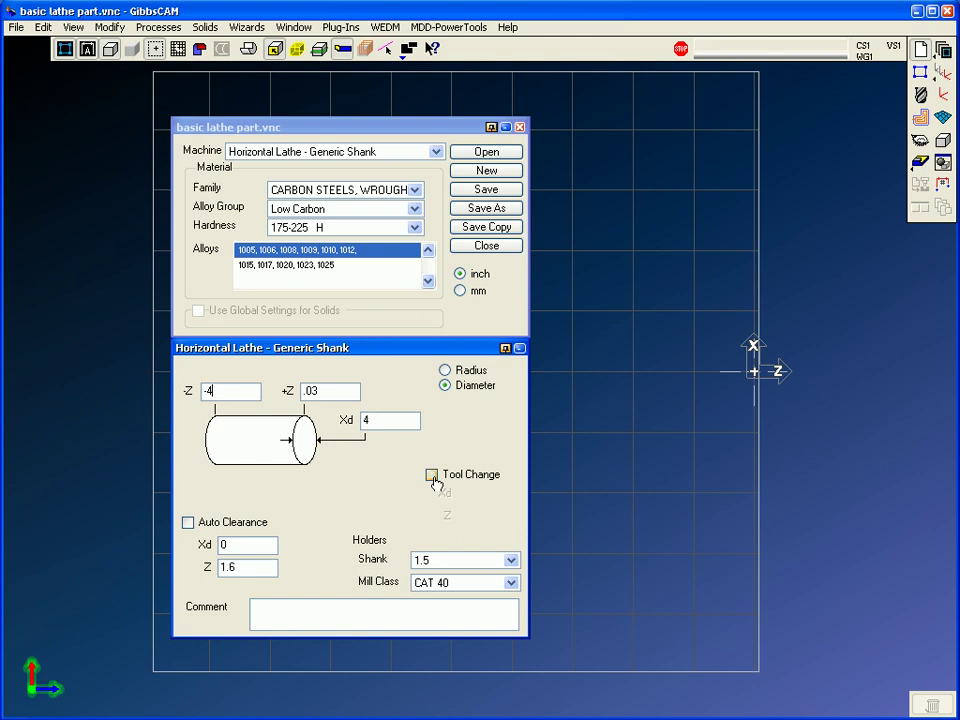
{"action": "left_click", "coordinate": [432, 476]}
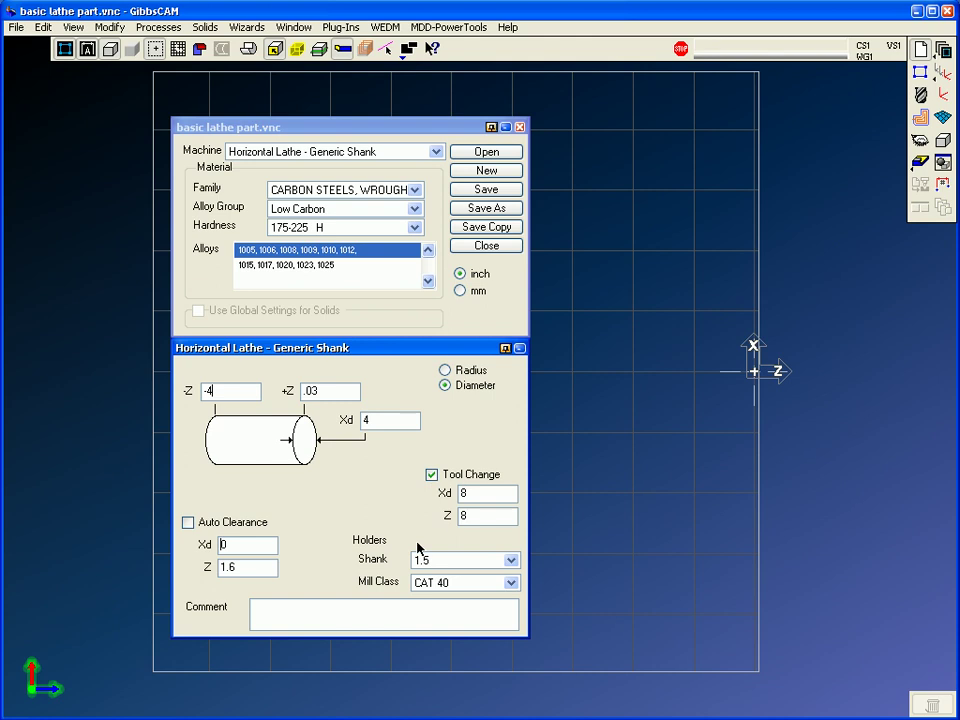
Step: Choose a 1.0 shank, set clearance Xd 4.1 and Z .1, and enable Auto Clearance
{"action": "left_click", "coordinate": [459, 564]}
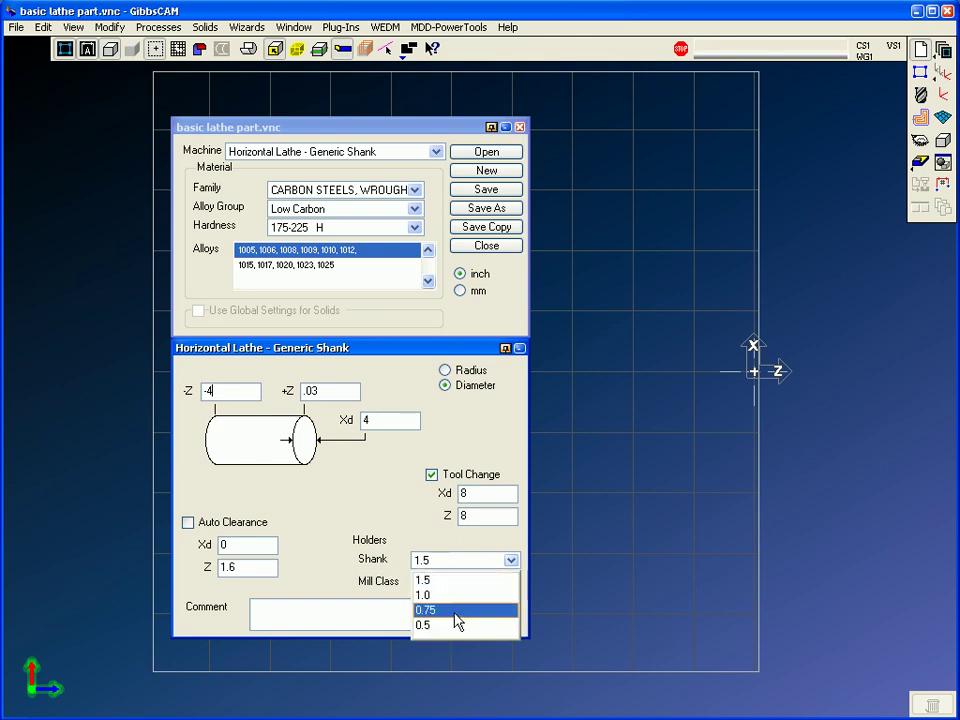
{"action": "left_click", "coordinate": [445, 595]}
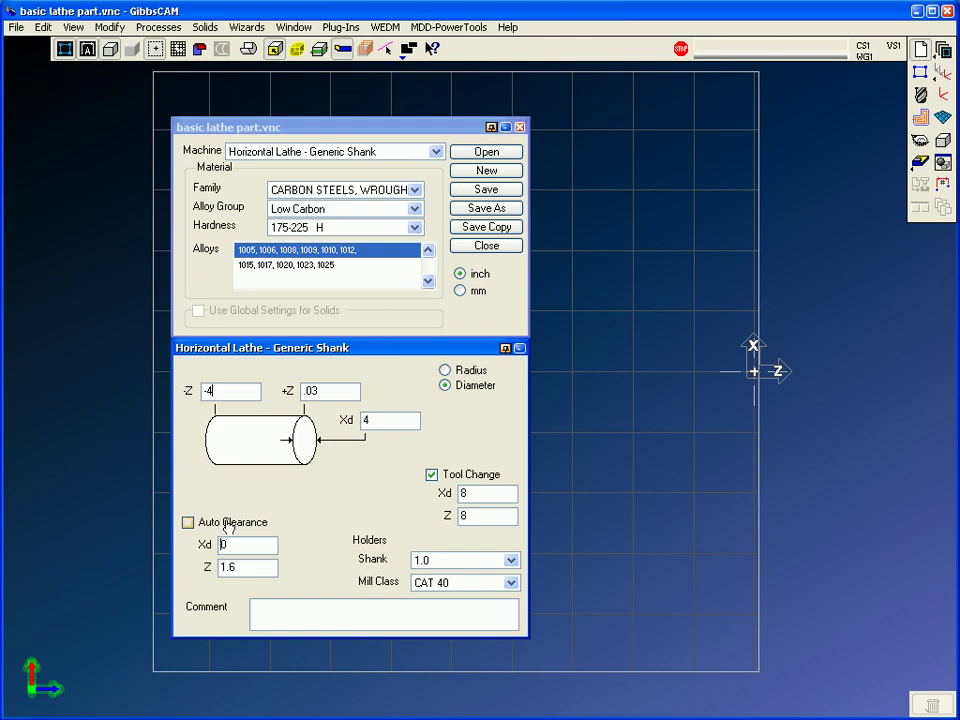
{"action": "left_click", "coordinate": [187, 522]}
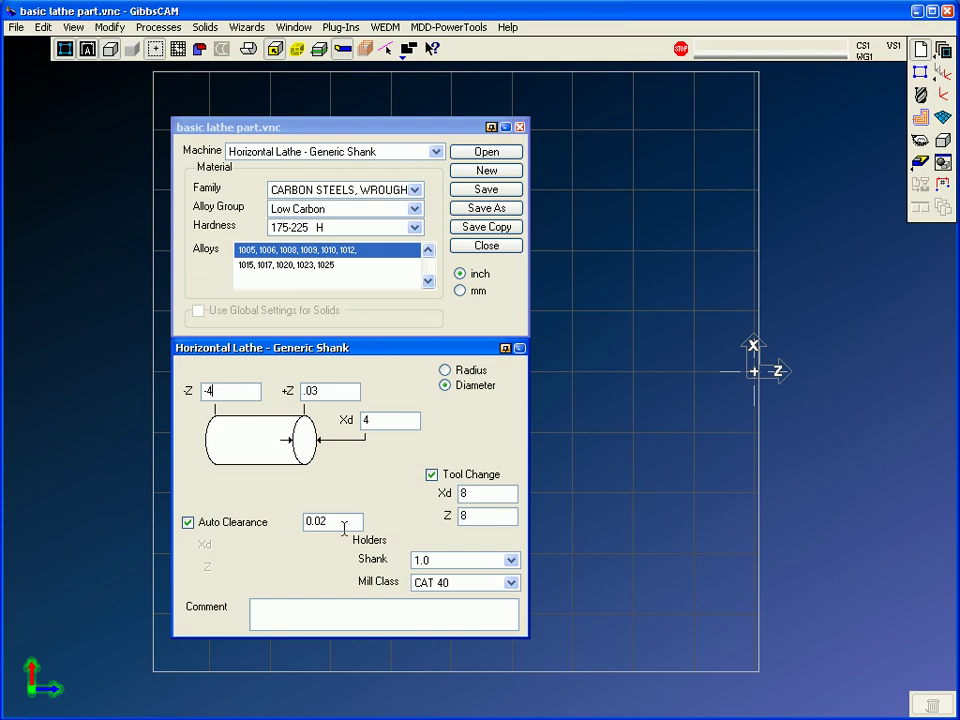
{"action": "left_click", "coordinate": [187, 522]}
{"action": "double_click", "coordinate": [239, 545]}
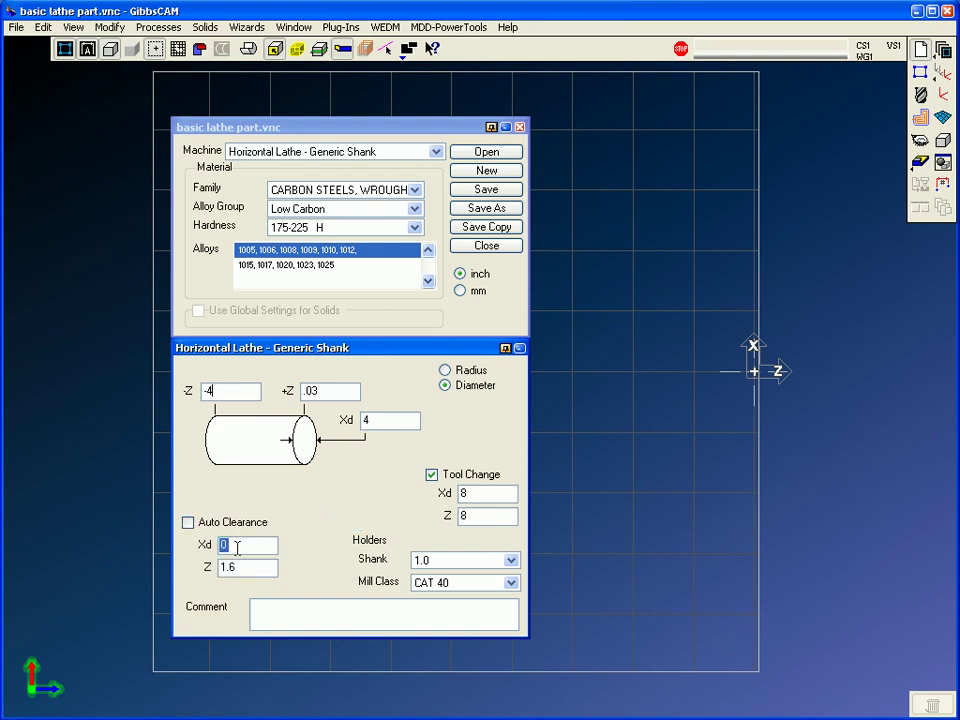
{"action": "type", "text": "4.1"}
{"action": "double_click", "coordinate": [249, 571]}
{"action": "type", "text": ".1"}
{"action": "left_click", "coordinate": [188, 522]}
{"action": "left_click", "coordinate": [259, 606]}
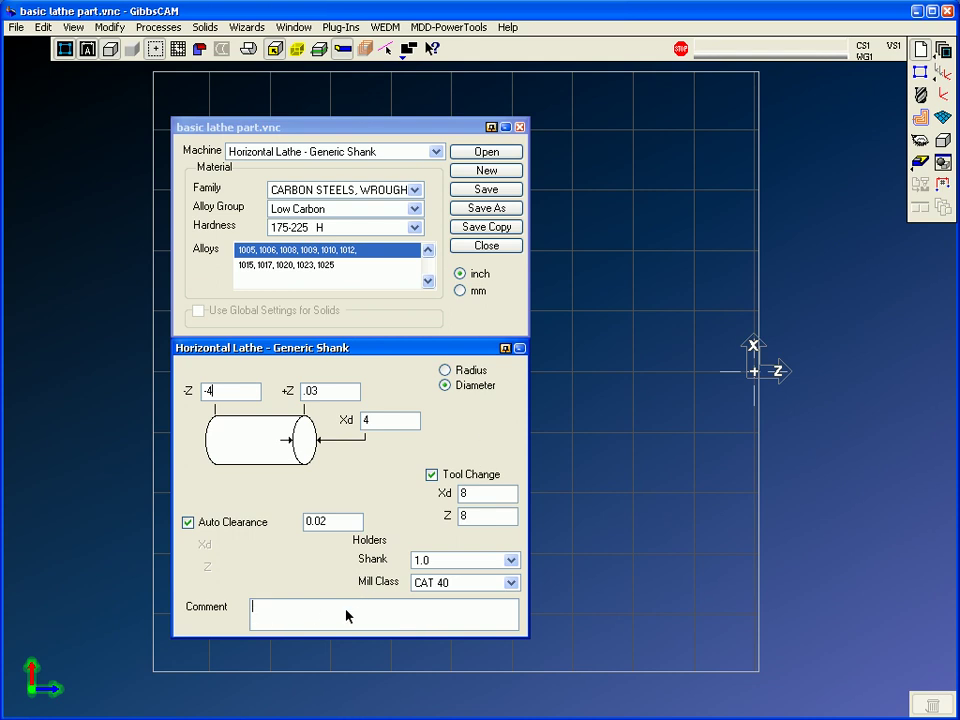
Step: Close the document dialogs, open the Workgroup geometry tools and show the stock in Top View
{"action": "left_click", "coordinate": [519, 127]}
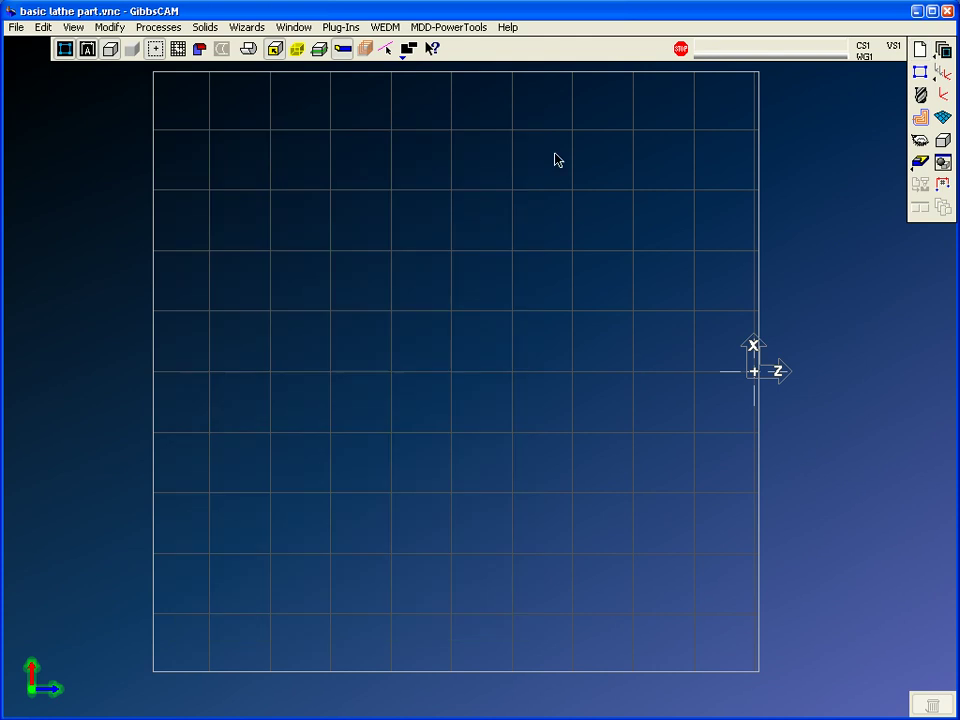
{"action": "middle_click_drag", "start_coordinate": [775, 393], "coordinate": [467, 446]}
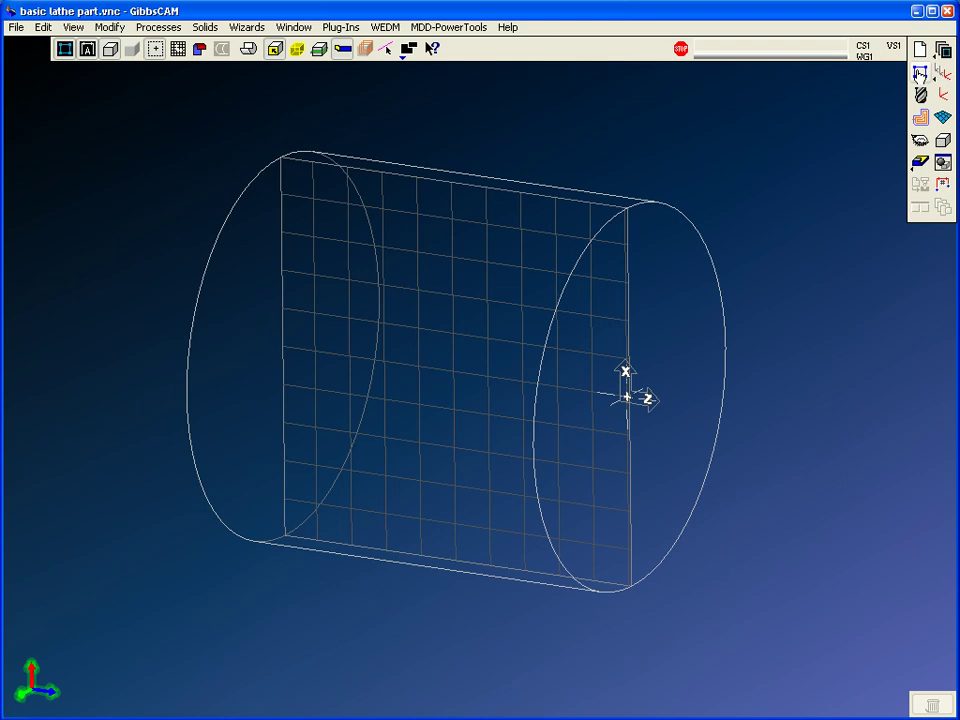
{"action": "left_click", "coordinate": [920, 72]}
{"action": "left_click", "coordinate": [919, 142]}
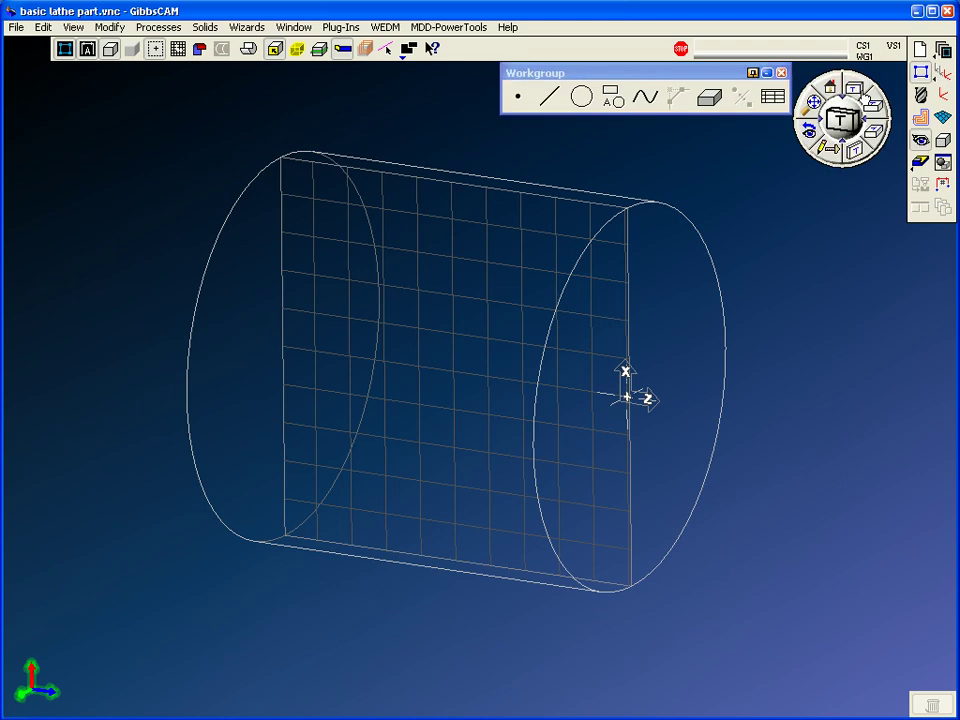
{"action": "left_click", "coordinate": [852, 88]}
{"action": "left_click", "coordinate": [872, 132]}
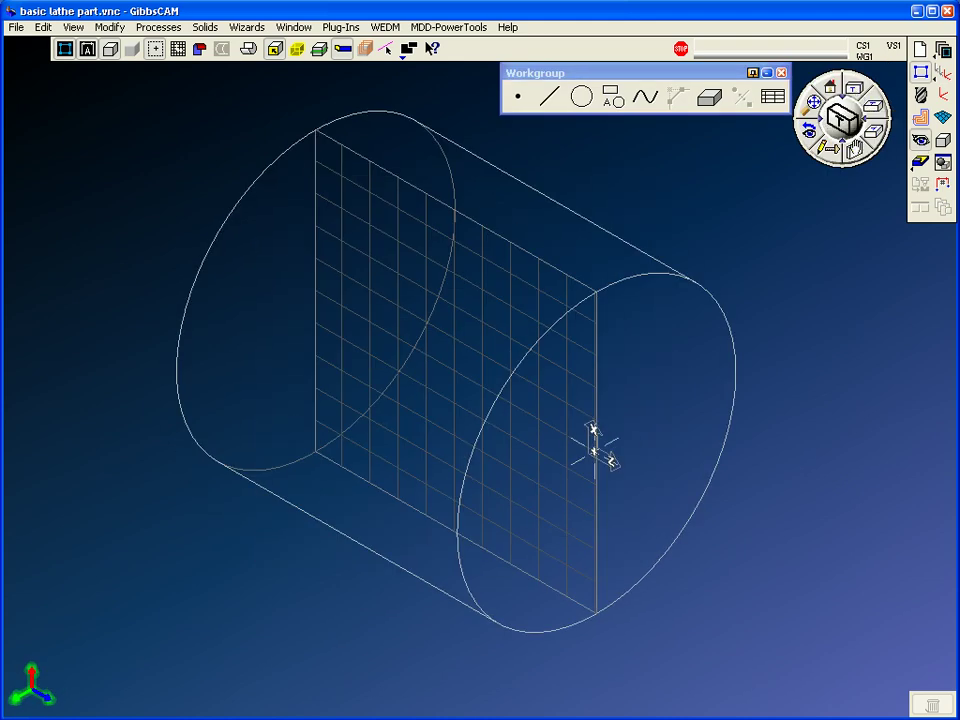
{"action": "left_click", "coordinate": [852, 88]}
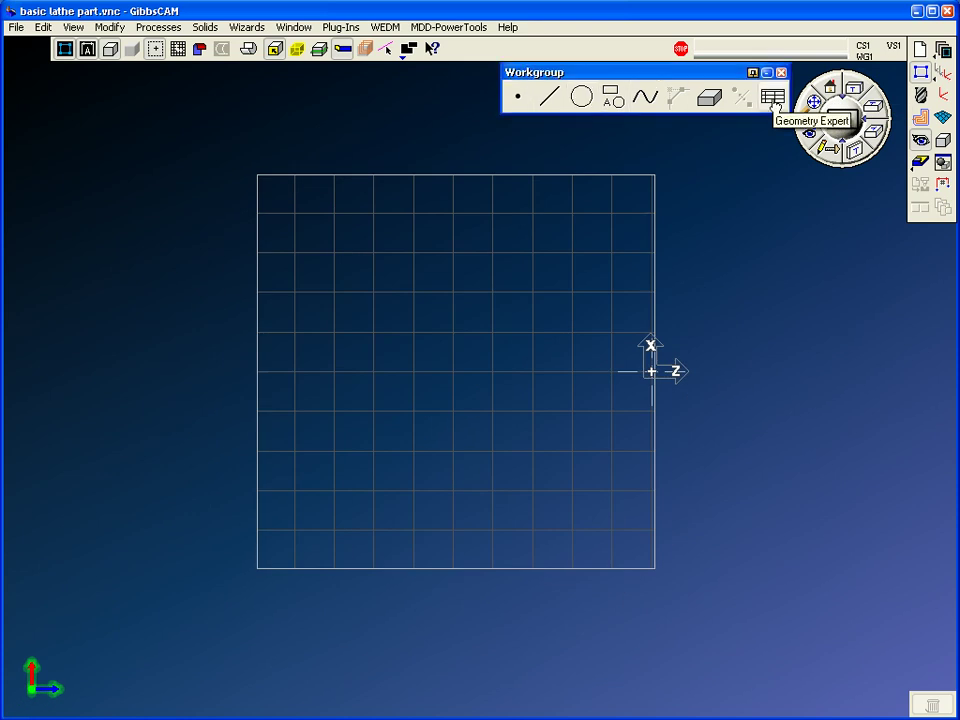
Step: Open the Geometry Expert table and move it lower on screen
{"action": "left_click", "coordinate": [773, 97]}
{"action": "left_click_drag", "start_coordinate": [551, 436], "coordinate": [574, 486]}
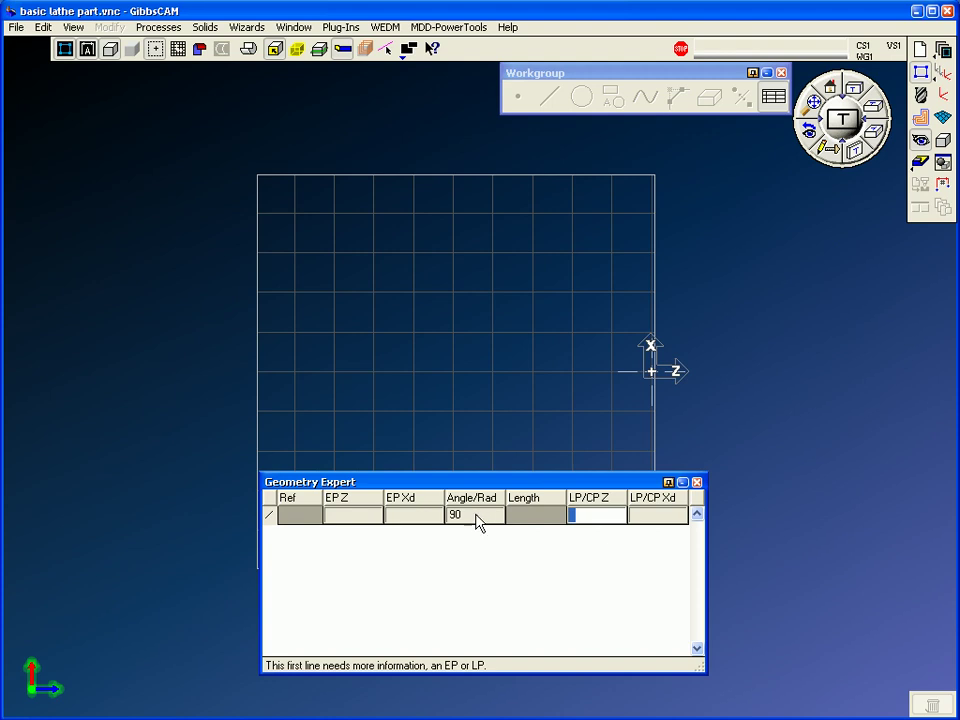
{"action": "left_click_drag", "start_coordinate": [489, 482], "coordinate": [474, 457]}
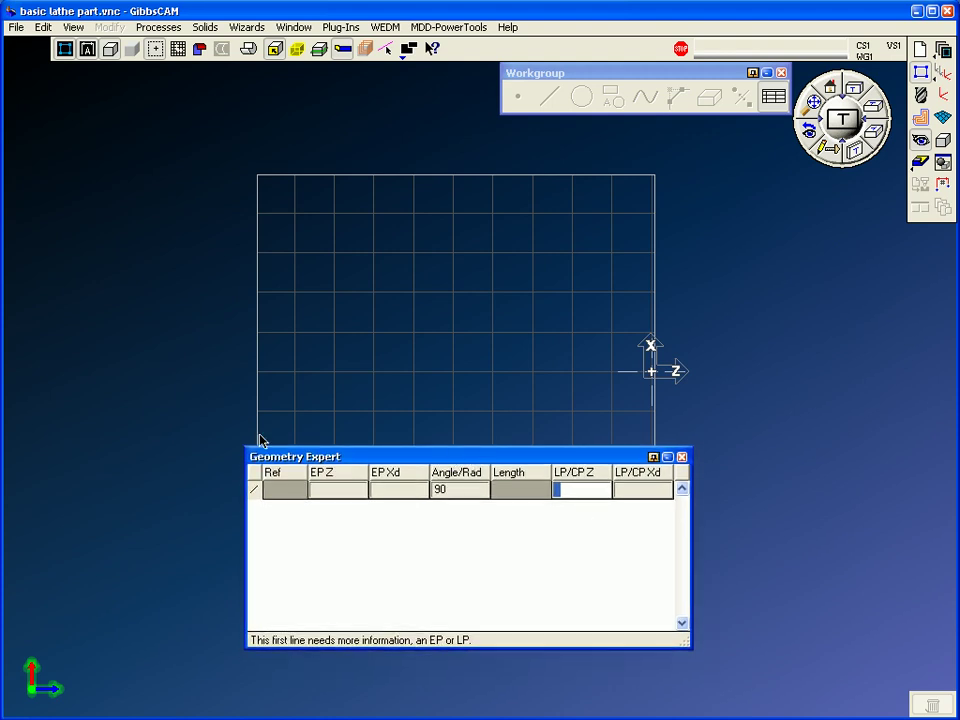
Step: Rename the workgroup comment to 'part shape' in the Workgroup list
{"action": "left_click", "coordinate": [549, 92]}
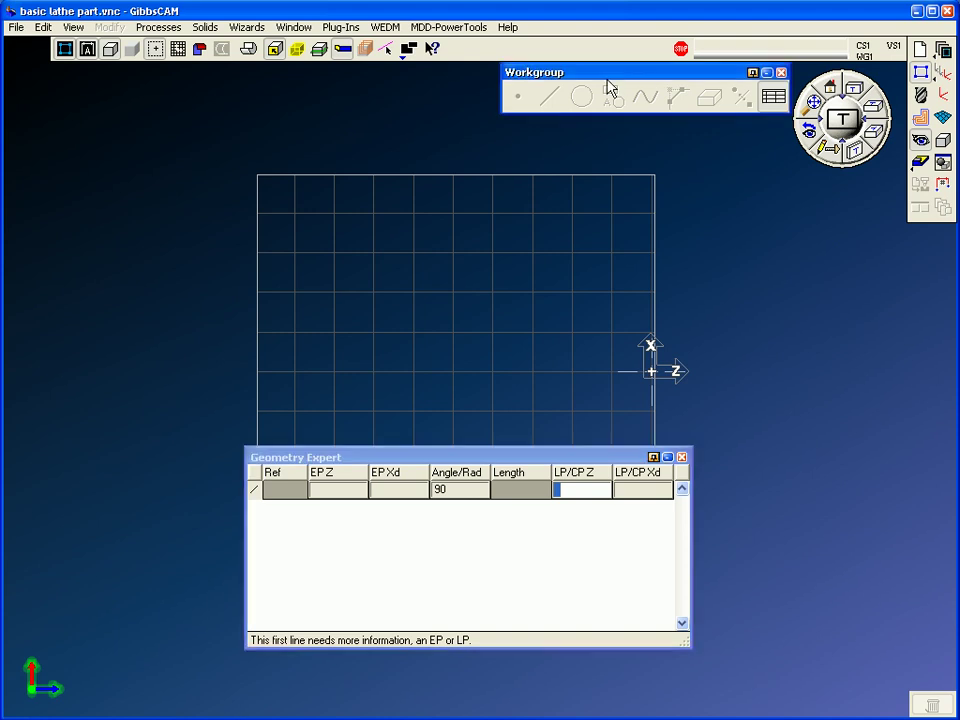
{"action": "left_click", "coordinate": [773, 96]}
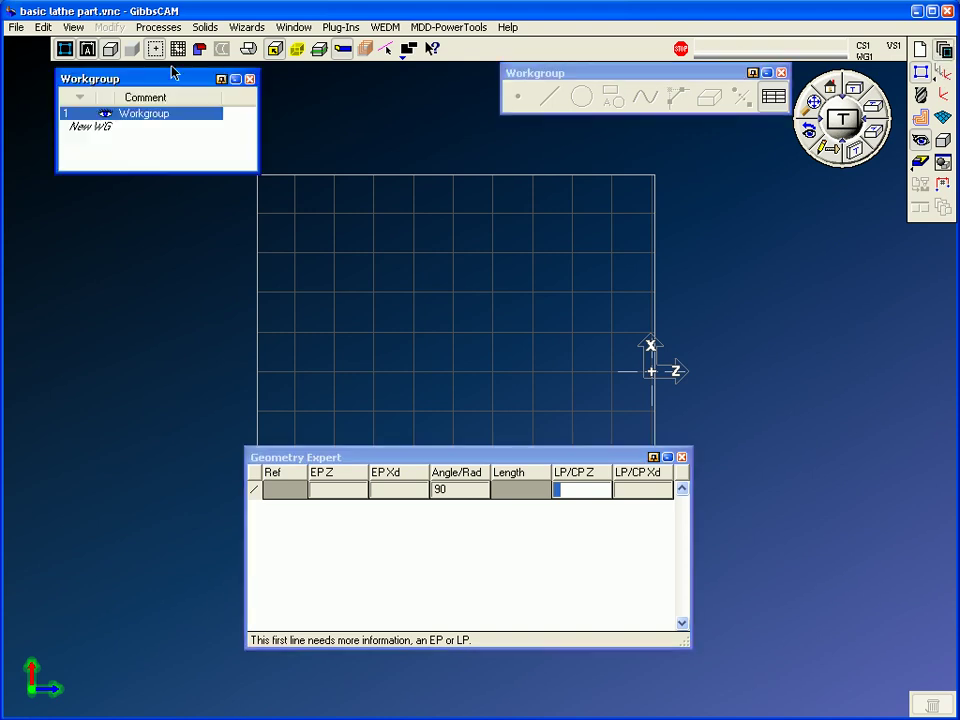
{"action": "double_click", "coordinate": [177, 122]}
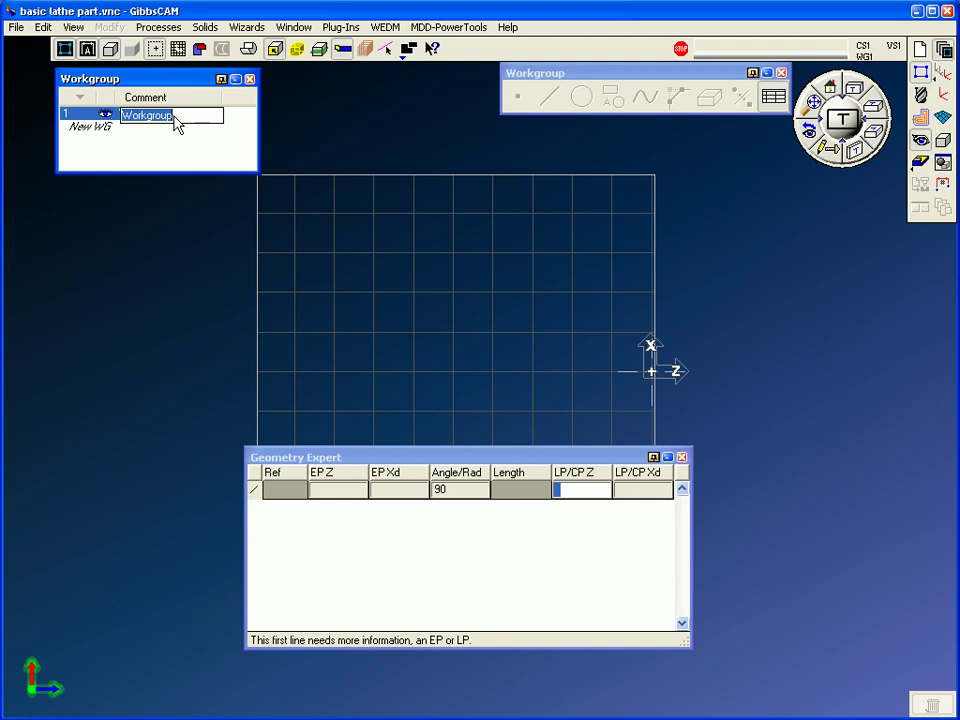
{"action": "type", "text": "part shape"}
{"action": "key", "text": "Return"}
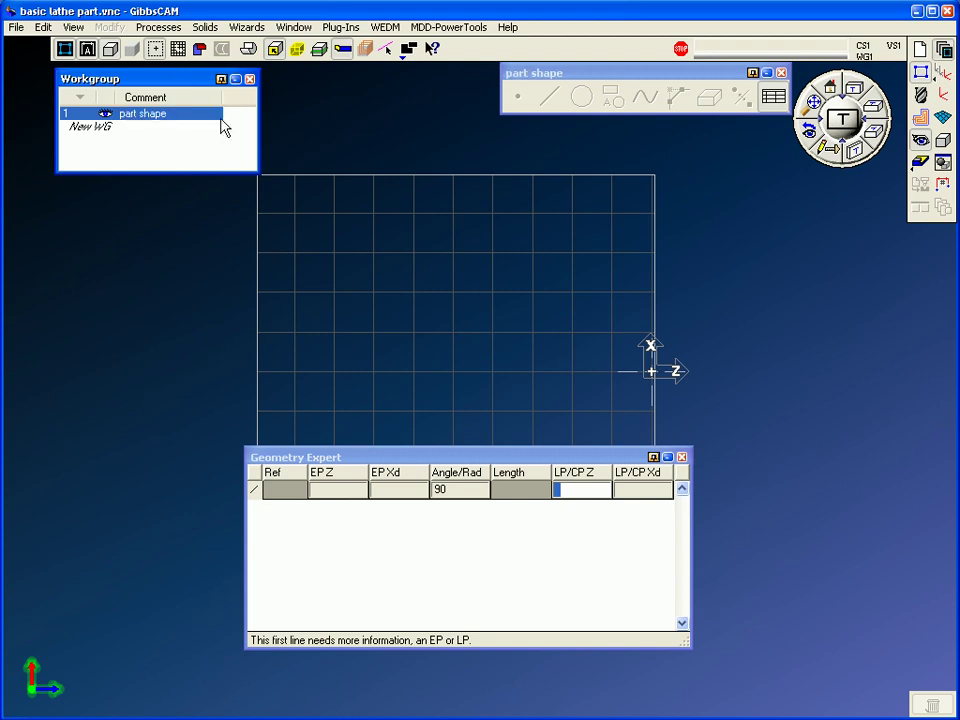
Step: Start the profile with a vertical line at Z 0 and a horizontal second line
{"action": "left_click", "coordinate": [250, 79]}
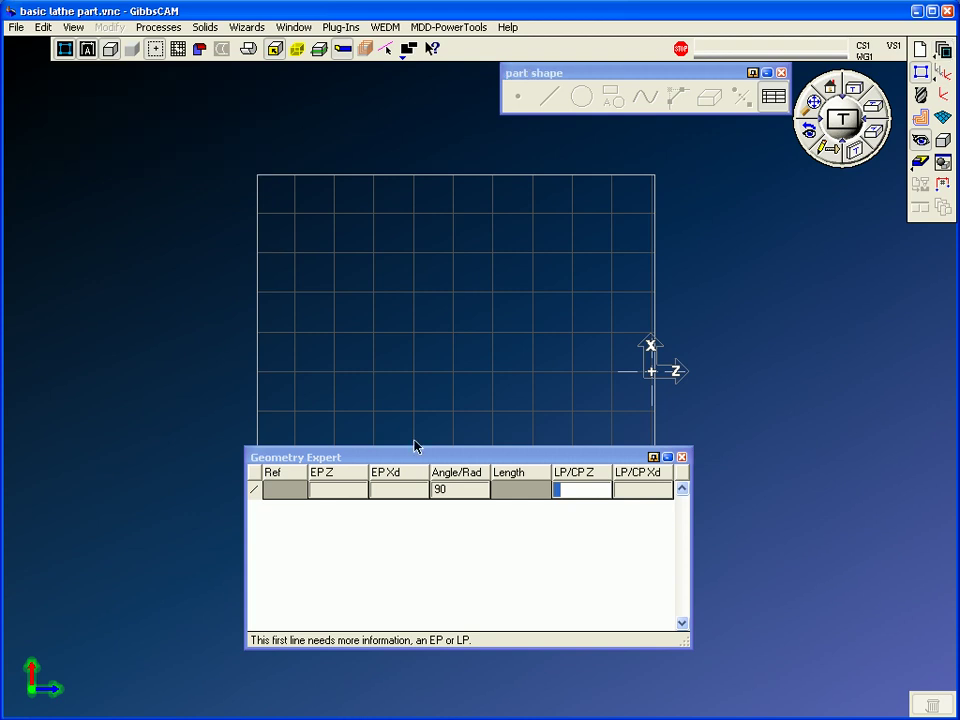
{"action": "left_click", "coordinate": [257, 495]}
{"action": "left_click", "coordinate": [258, 493]}
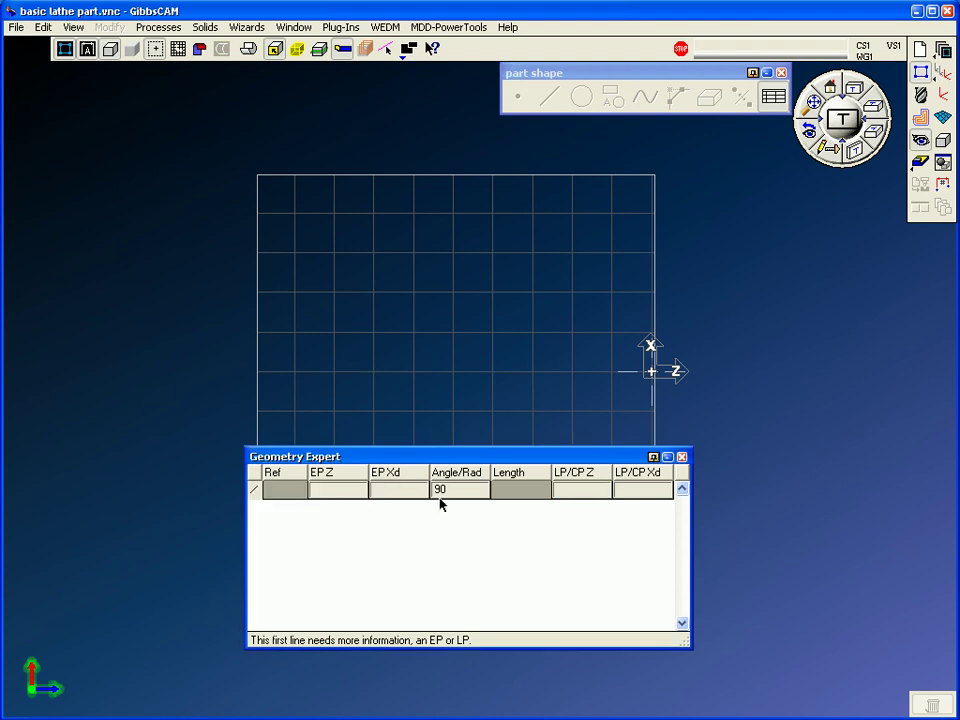
{"action": "left_click", "coordinate": [590, 492]}
{"action": "type", "text": "0"}
{"action": "key", "text": "Return"}
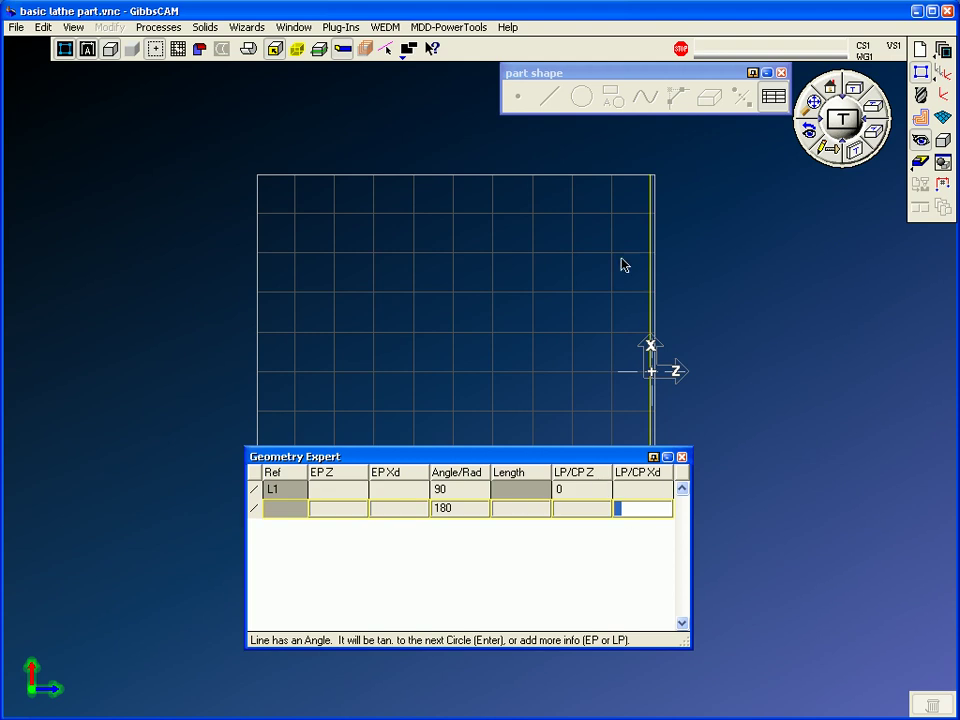
{"action": "left_click", "coordinate": [322, 510]}
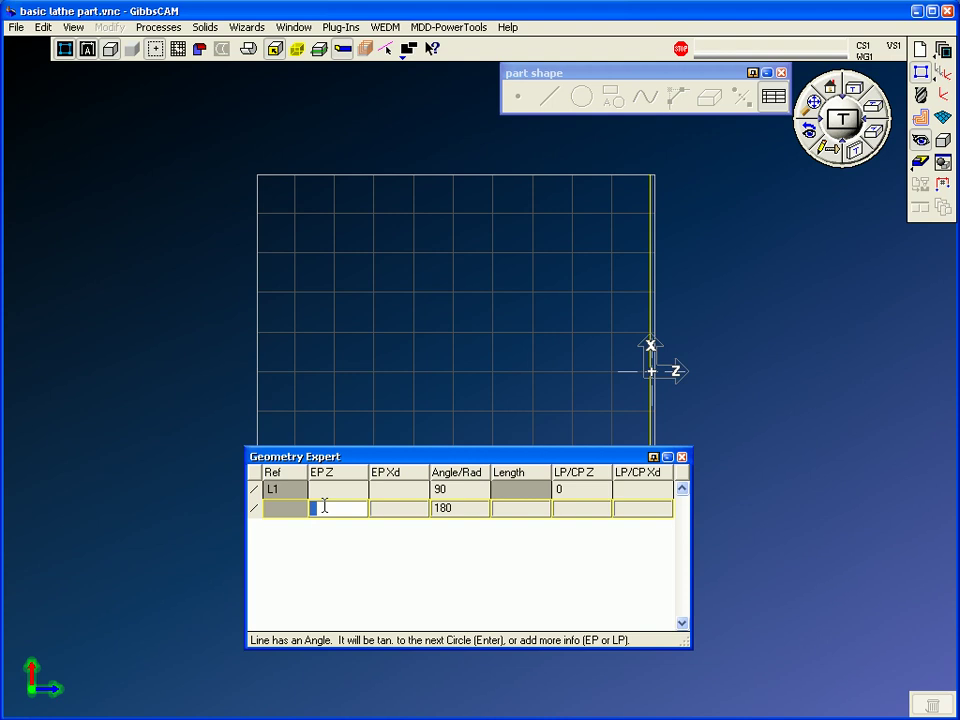
{"action": "type", "text": "-1"}
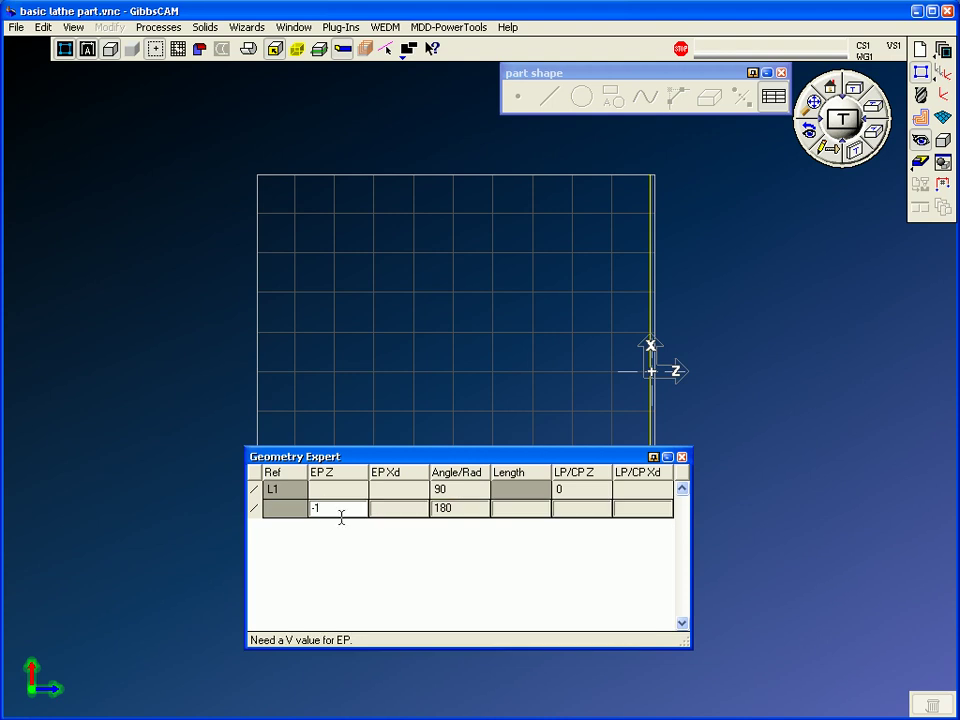
{"action": "left_click", "coordinate": [375, 508]}
{"action": "type", "text": "1"}
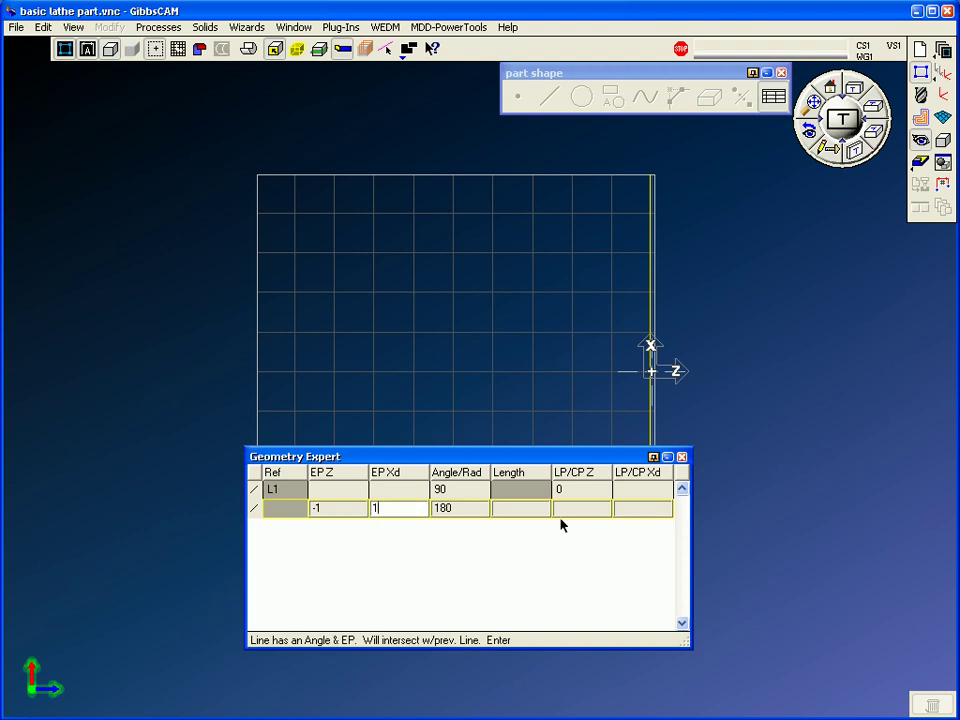
{"action": "key", "text": "Return"}
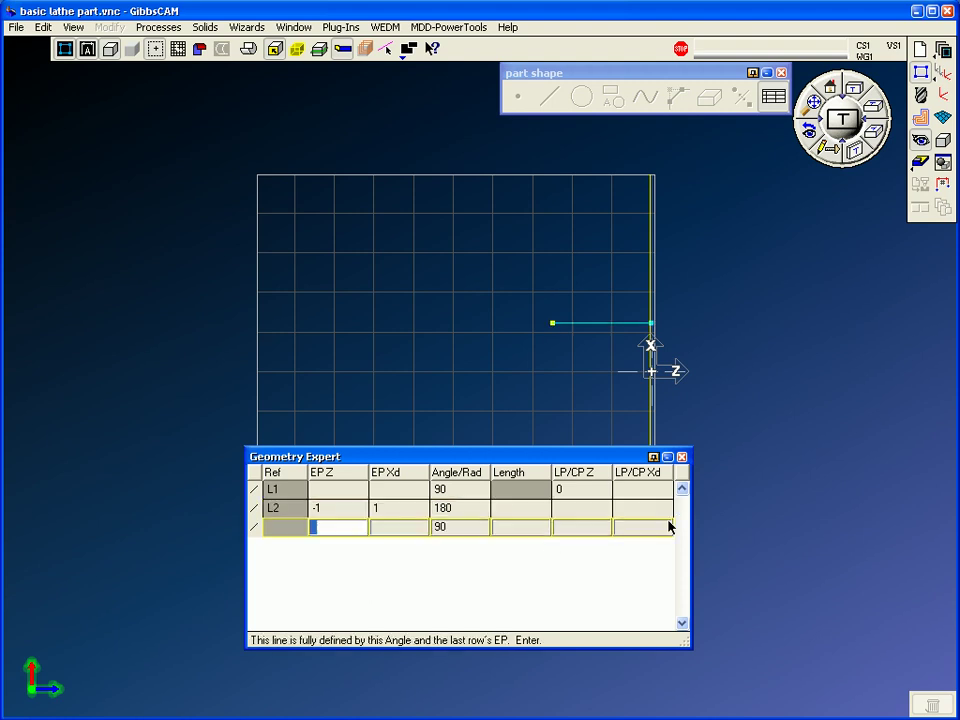
Step: Add a 45° chamfer line, then lines at Xd .8, Z -1.25, Xd 1 and Z -1.5
{"action": "left_click", "coordinate": [460, 528]}
{"action": "type", "text": "45"}
{"action": "key", "text": "Return"}
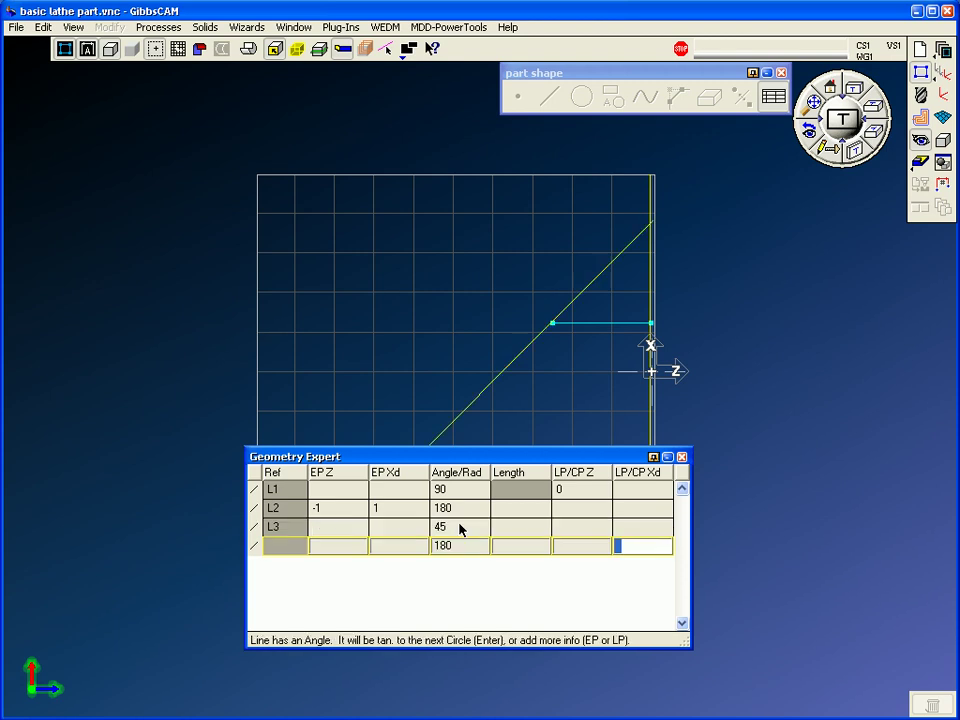
{"action": "type", "text": ".8"}
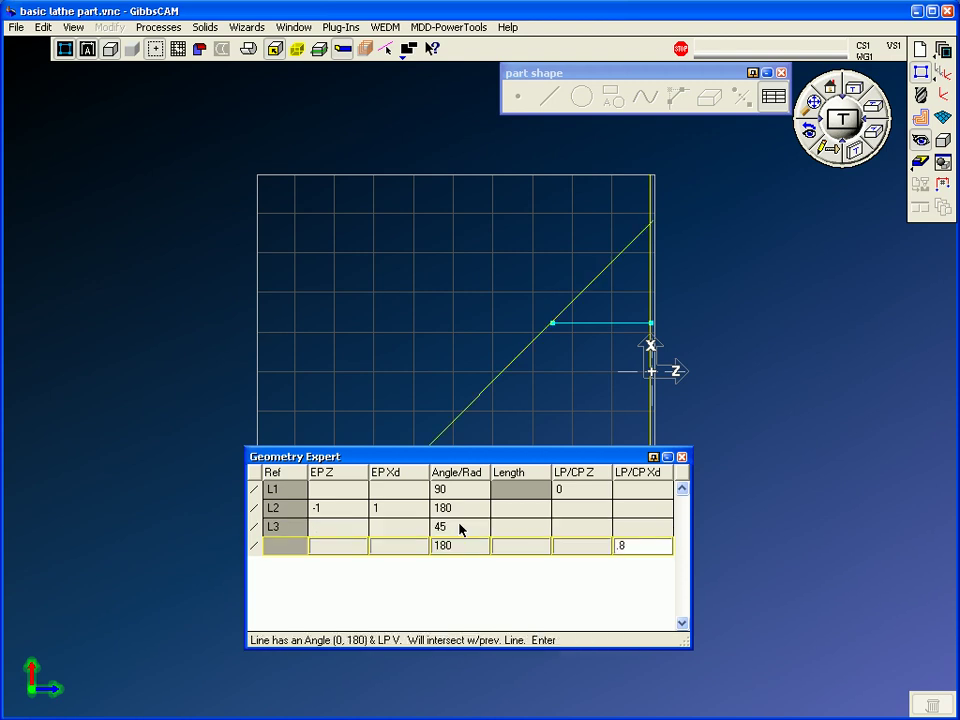
{"action": "key", "text": "Return"}
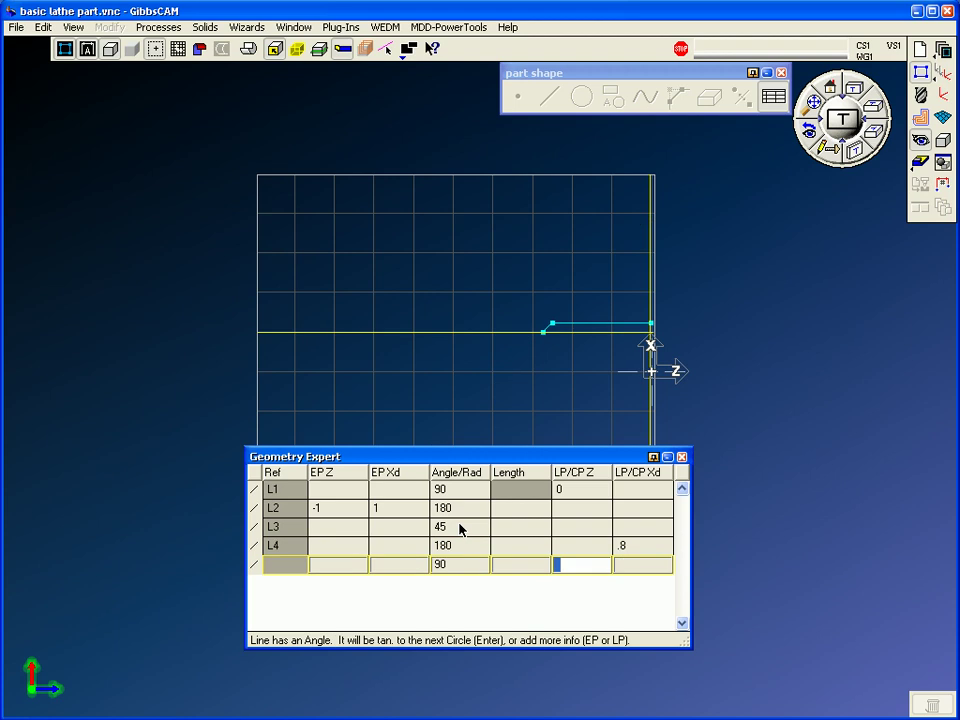
{"action": "type", "text": "-1.25"}
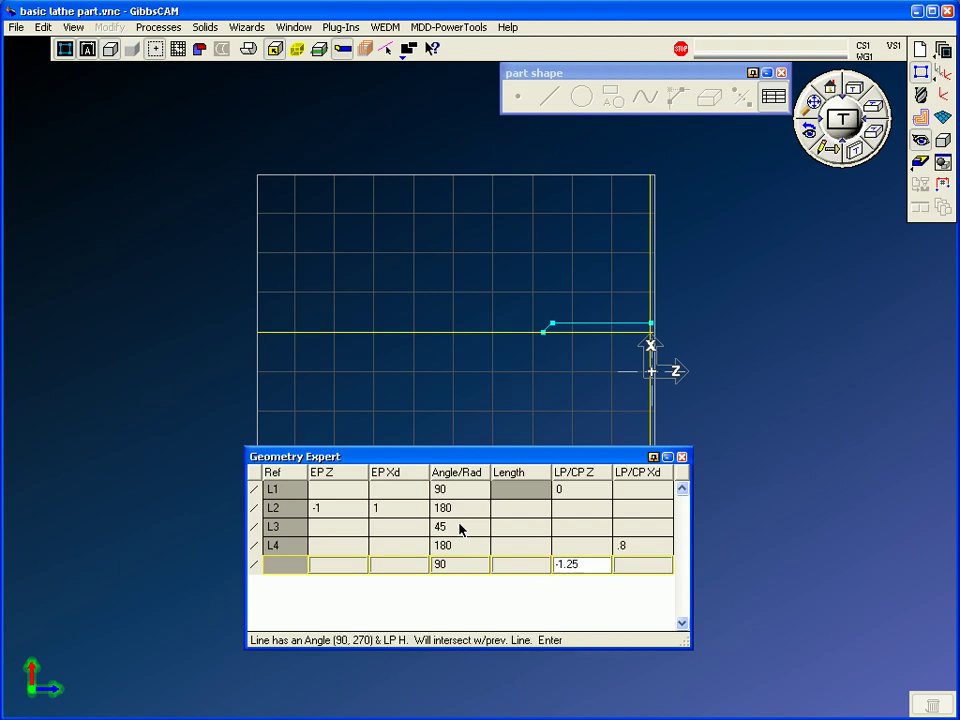
{"action": "key", "text": "Return"}
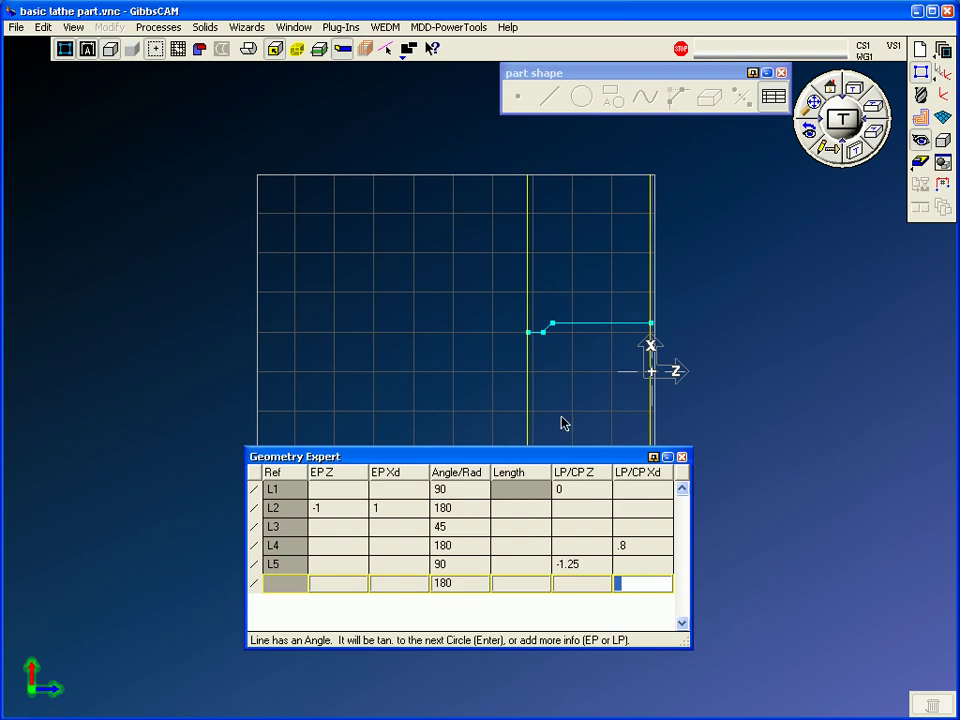
{"action": "type", "text": "1"}
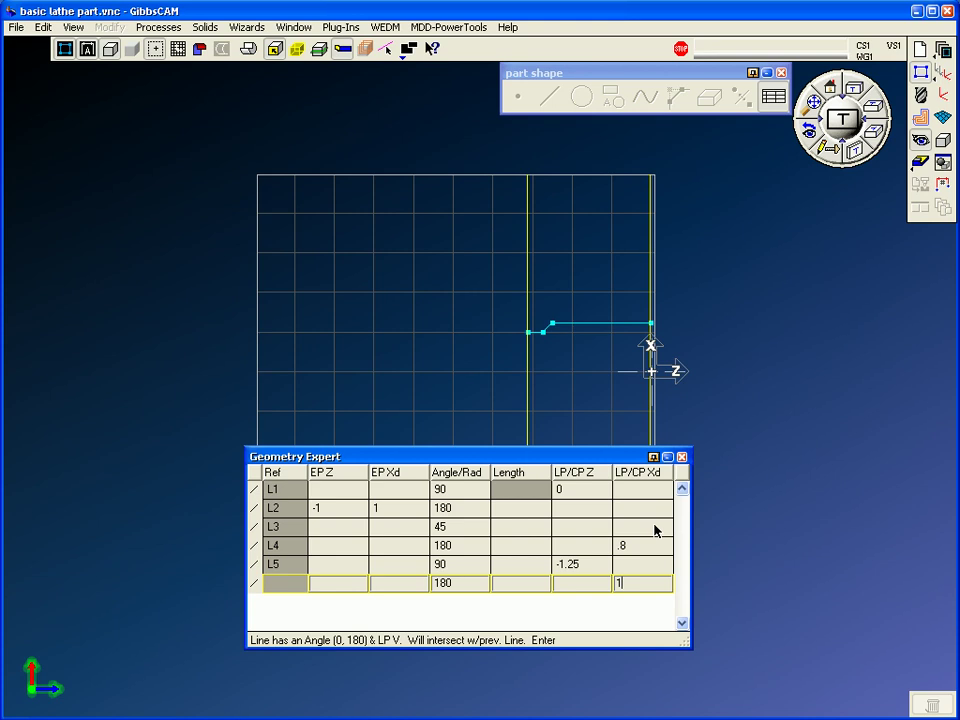
{"action": "key", "text": "Return"}
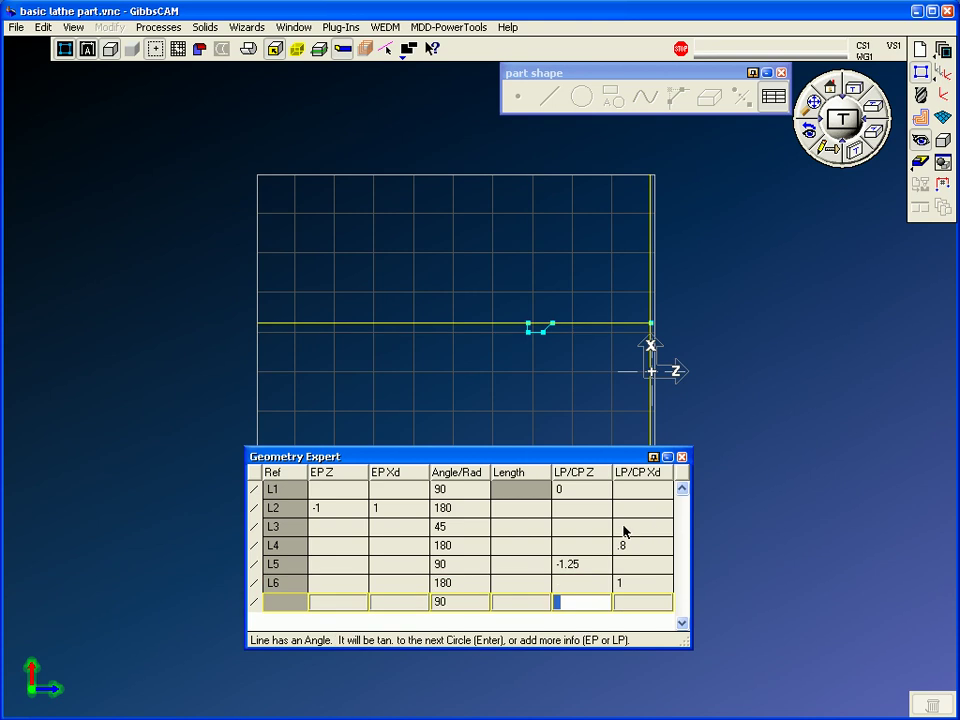
{"action": "type", "text": "-1.5"}
{"action": "key", "text": "Return"}
Step: Add lines at Xd 2, Z -3, Xd 4, Z -4, a closing line at Xd 0, and end the chain
{"action": "type", "text": "2"}
{"action": "key", "text": "Return"}
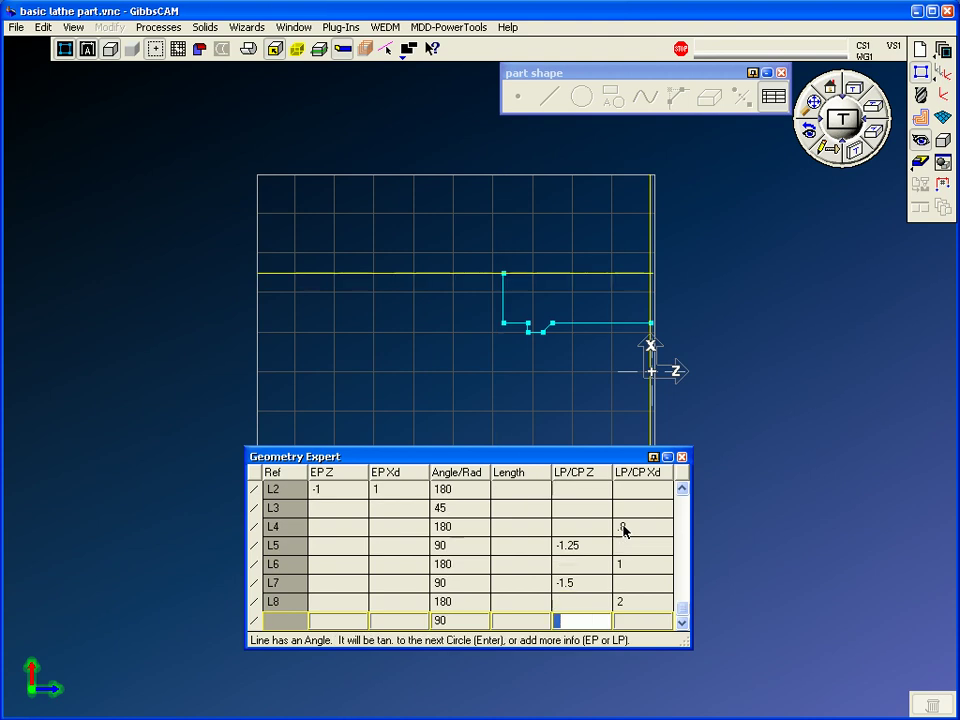
{"action": "type", "text": "-3"}
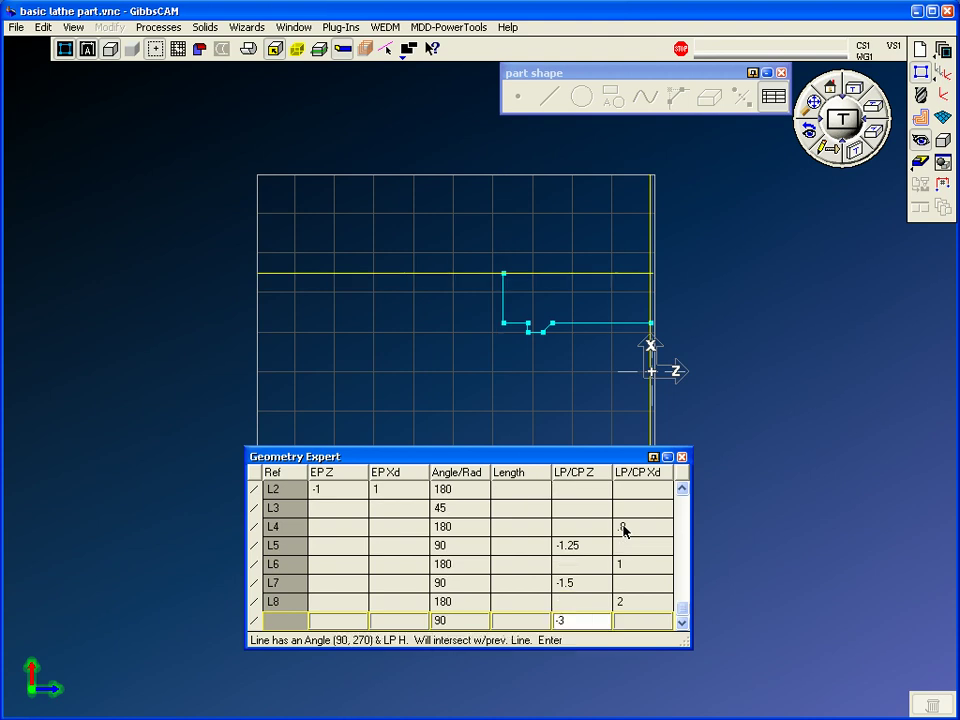
{"action": "key", "text": "Return"}
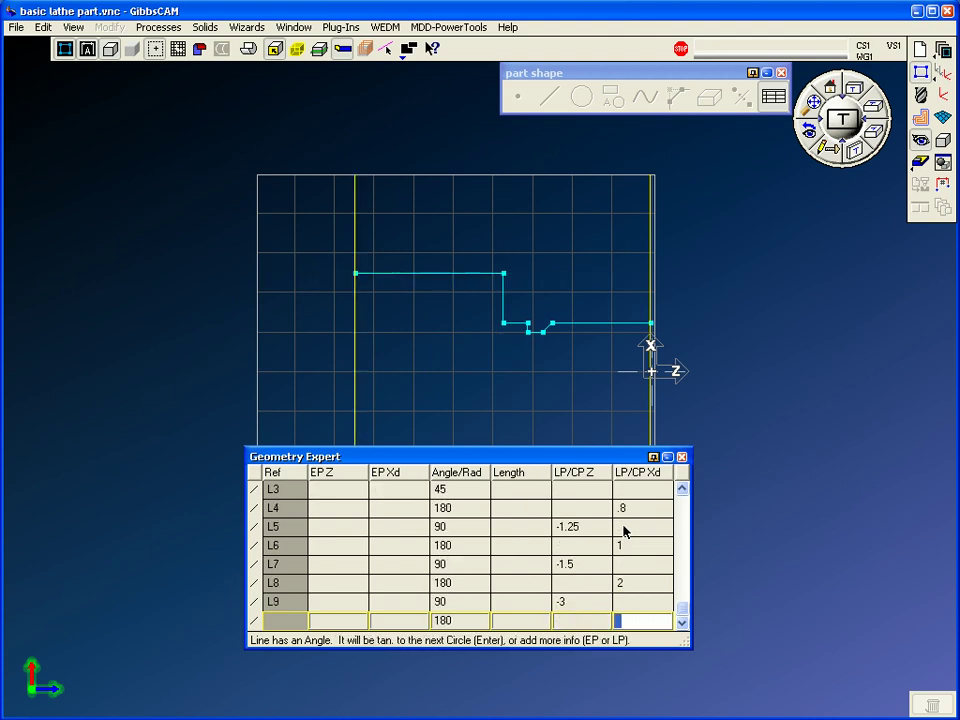
{"action": "type", "text": "4"}
{"action": "key", "text": "Return"}
{"action": "type", "text": "-"}
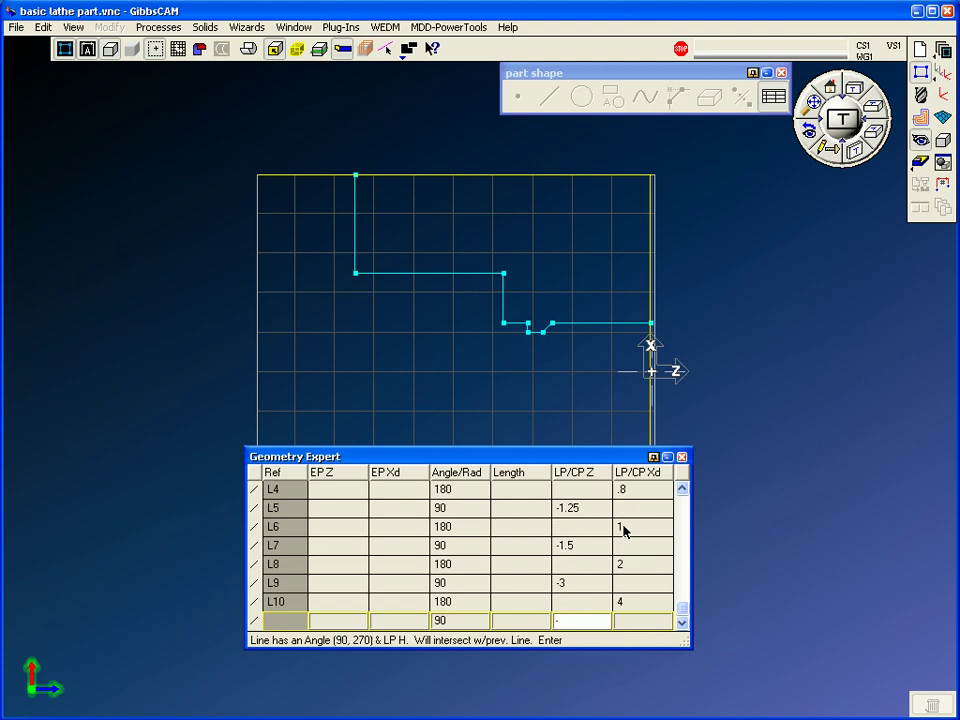
{"action": "key", "text": "Return"}
{"action": "type", "text": "0"}
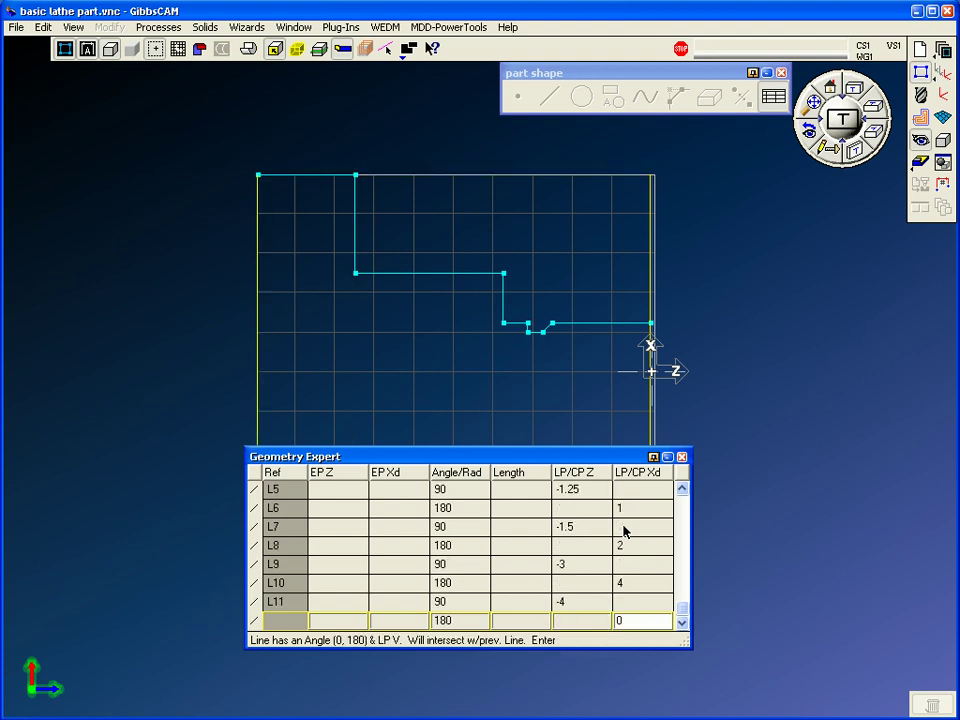
{"action": "key", "text": "Return"}
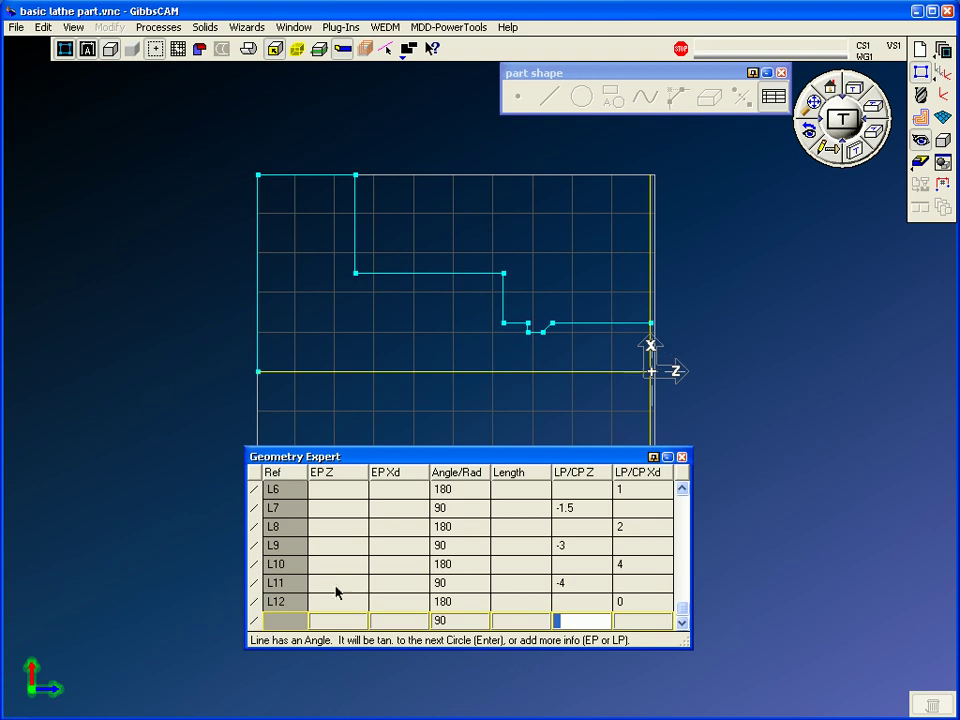
{"action": "left_click", "coordinate": [256, 626]}
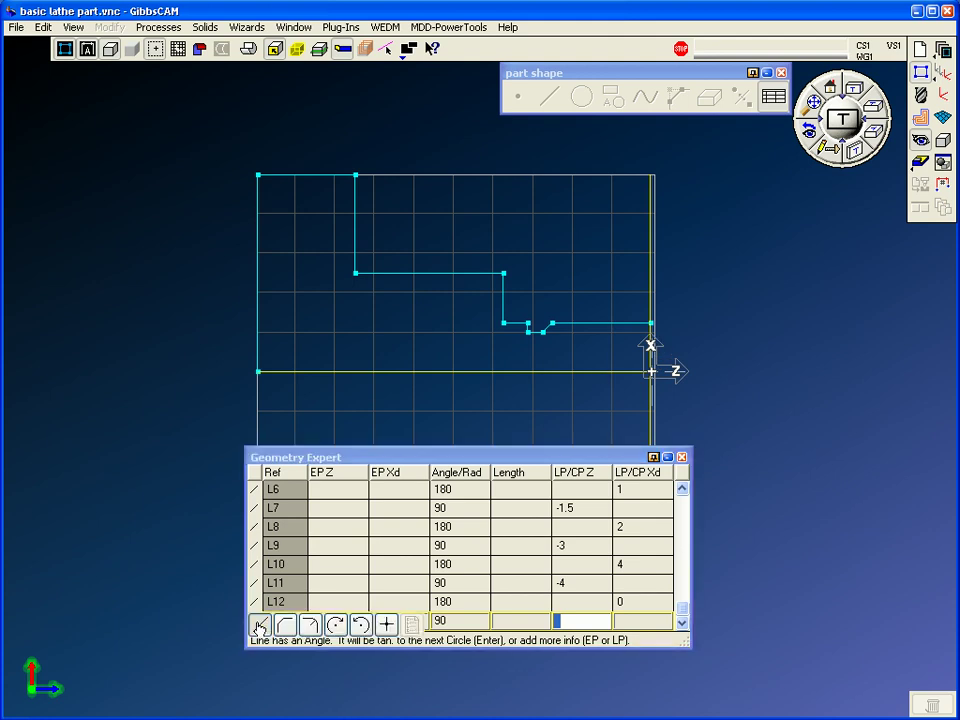
{"action": "left_click", "coordinate": [388, 626]}
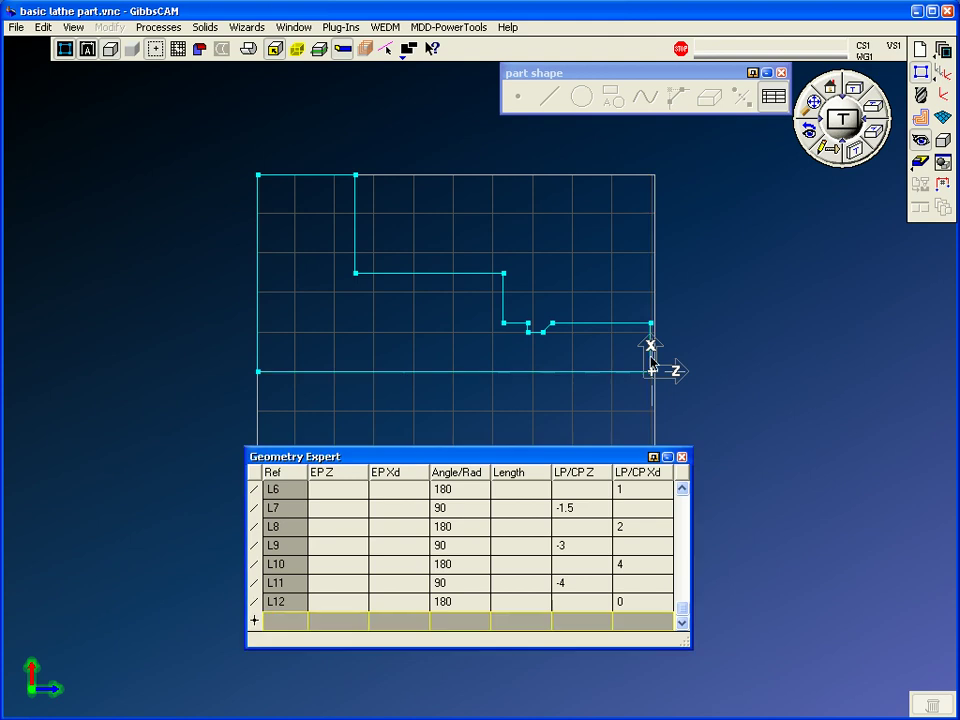
Step: Chamfer the profile's top-right corner by 0.1
{"action": "left_click", "coordinate": [682, 457]}
{"action": "scroll", "coordinate": [508, 471], "scroll_direction": "up", "scroll_amount": 1}
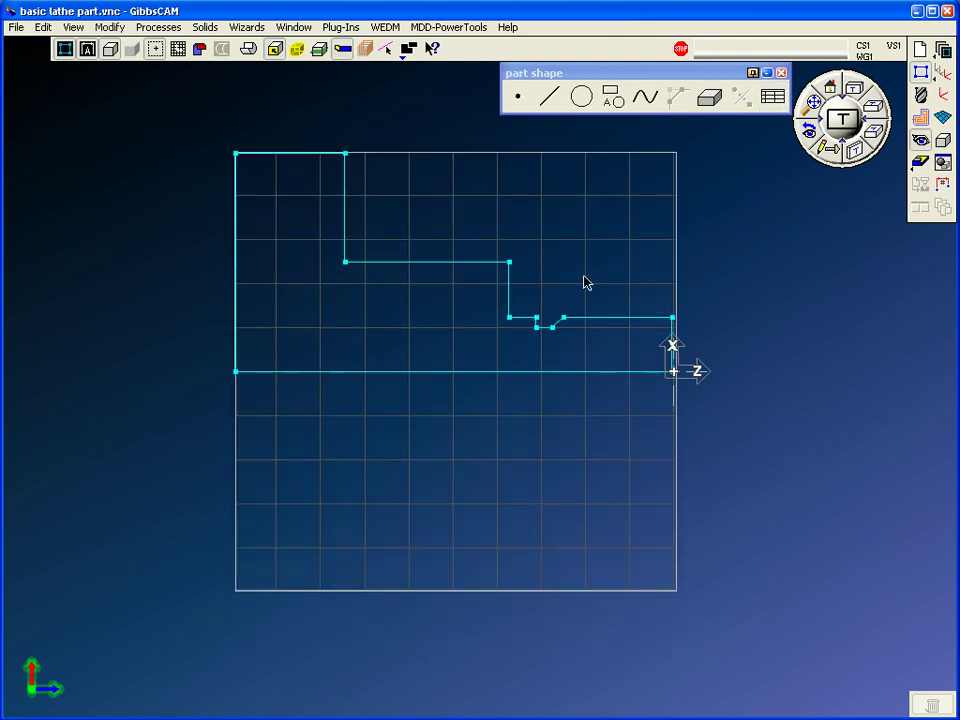
{"action": "middle_click_drag", "start_coordinate": [583, 274], "coordinate": [566, 333]}
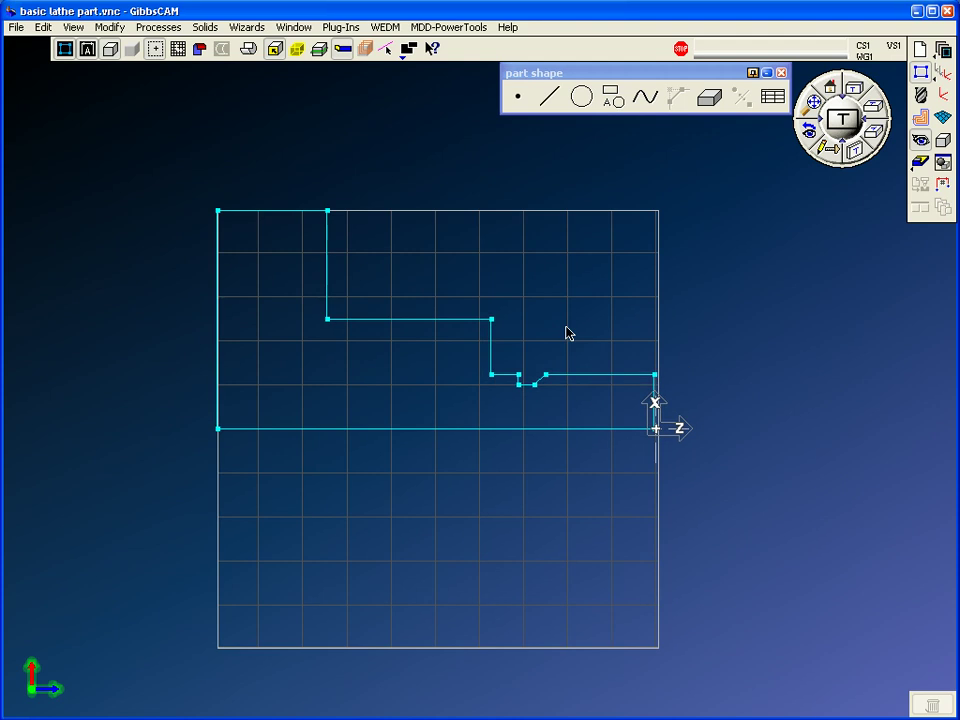
{"action": "left_click", "coordinate": [654, 374]}
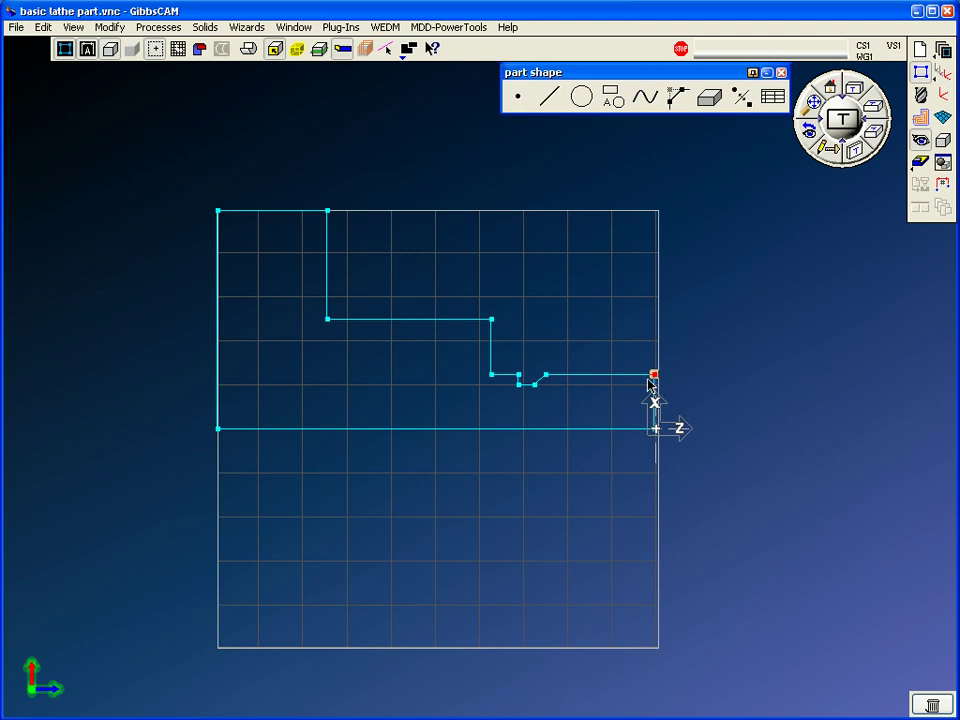
{"action": "left_click", "coordinate": [678, 96]}
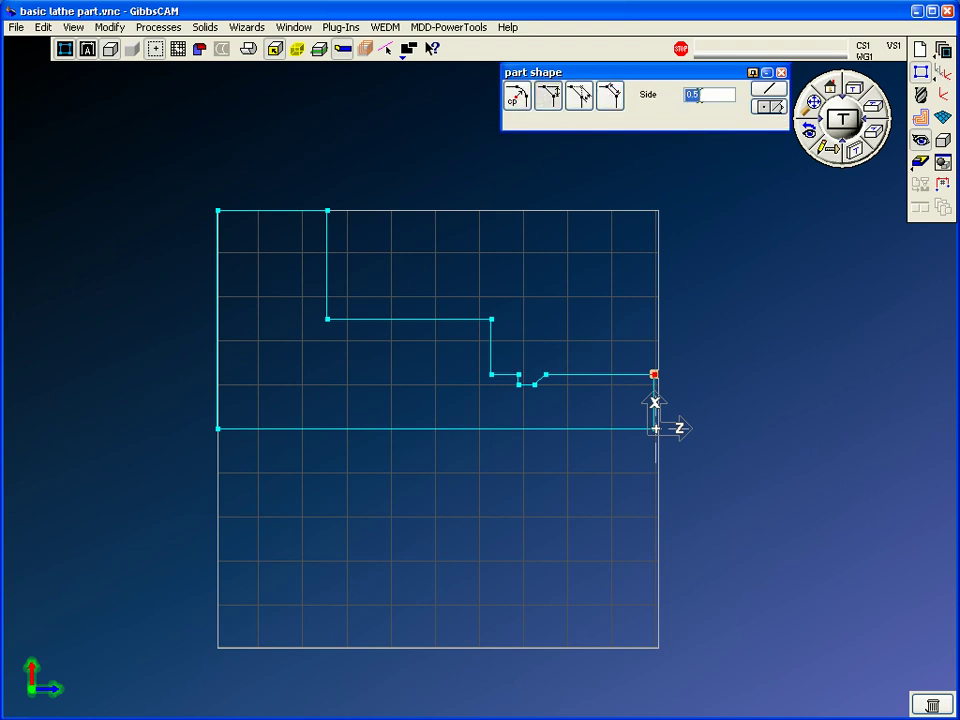
{"action": "type", "text": ".1"}
{"action": "key", "text": "Return"}
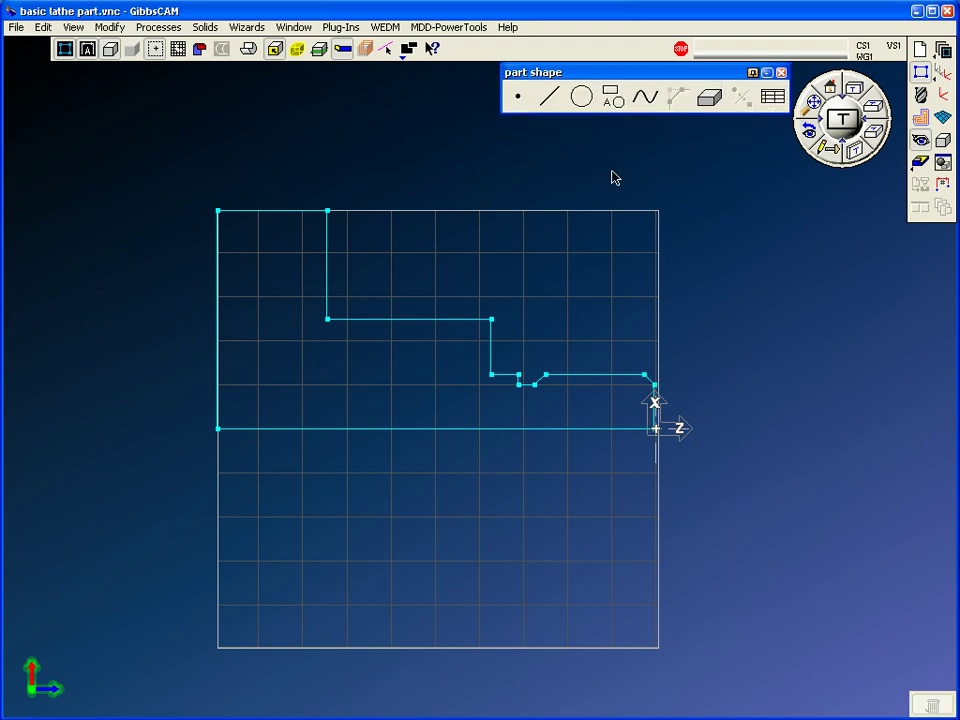
Step: Round the inside corner below the tall shoulder with a 0.5 fillet
{"action": "left_click", "coordinate": [327, 319]}
{"action": "left_click", "coordinate": [678, 96]}
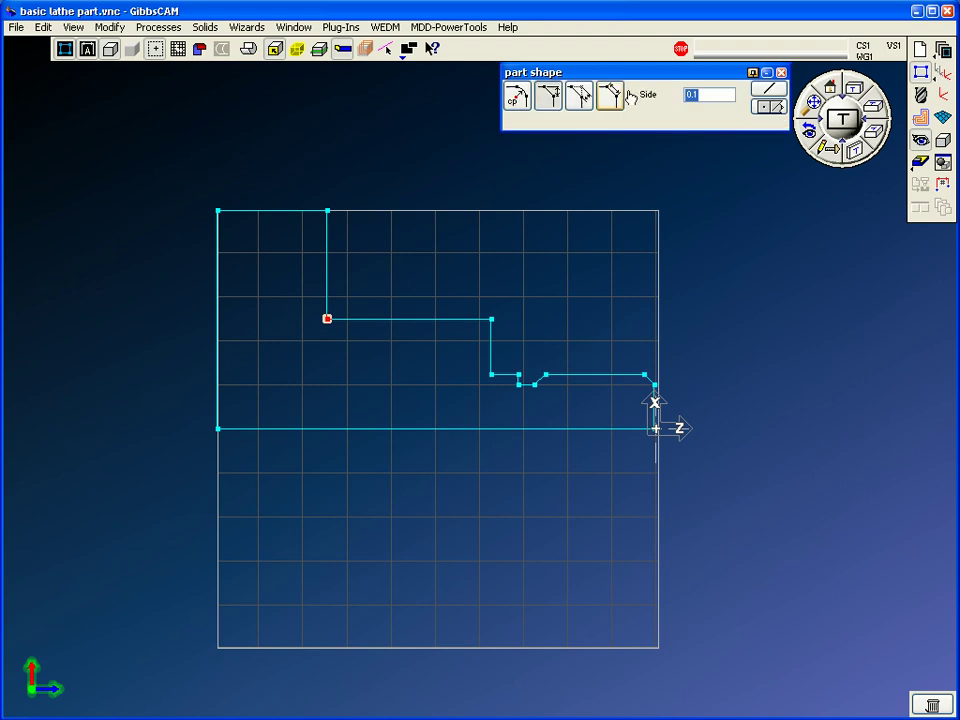
{"action": "left_click", "coordinate": [516, 96]}
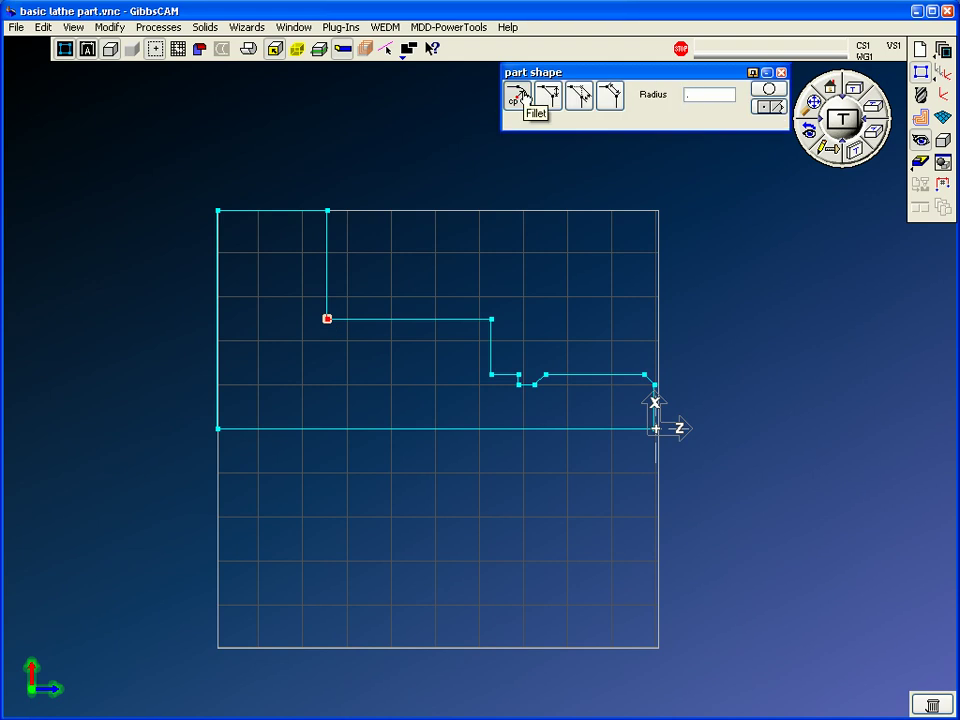
{"action": "left_click", "coordinate": [518, 98]}
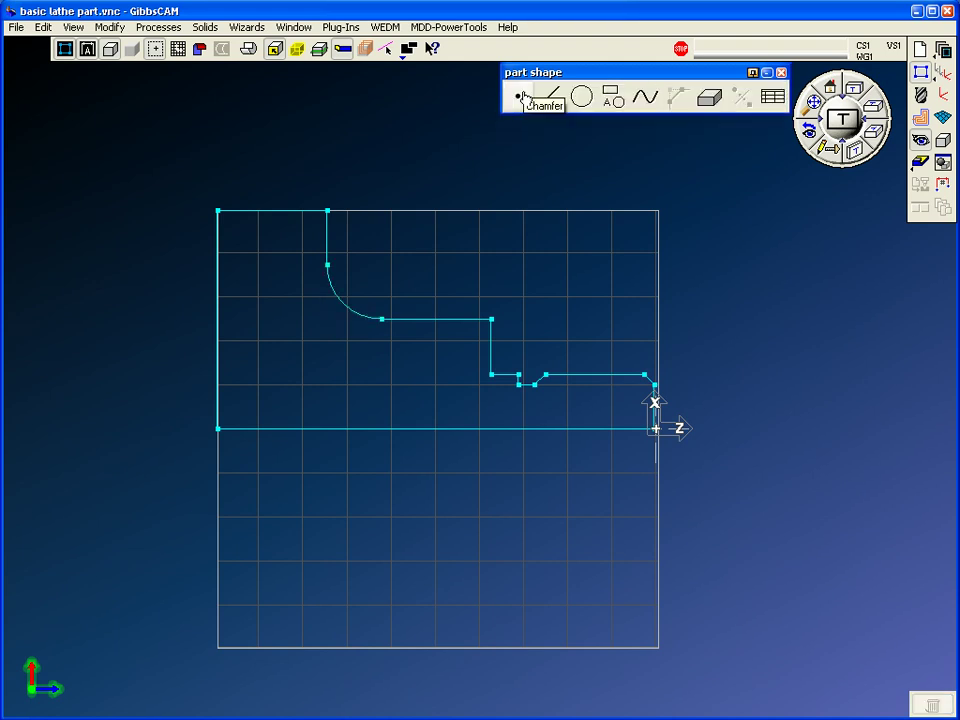
{"action": "left_click", "coordinate": [774, 98]}
Step: Move step line L7 to Z -2, then back to Z -1.5
{"action": "left_click", "coordinate": [544, 529]}
{"action": "left_click_drag", "start_coordinate": [544, 449], "coordinate": [550, 469]}
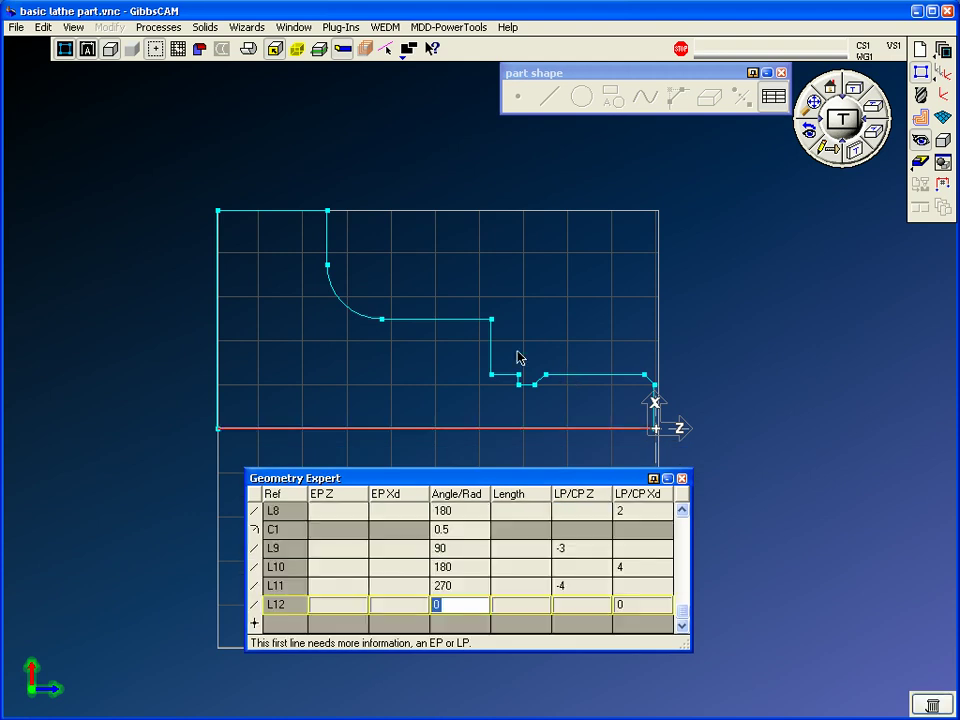
{"action": "left_click", "coordinate": [492, 348]}
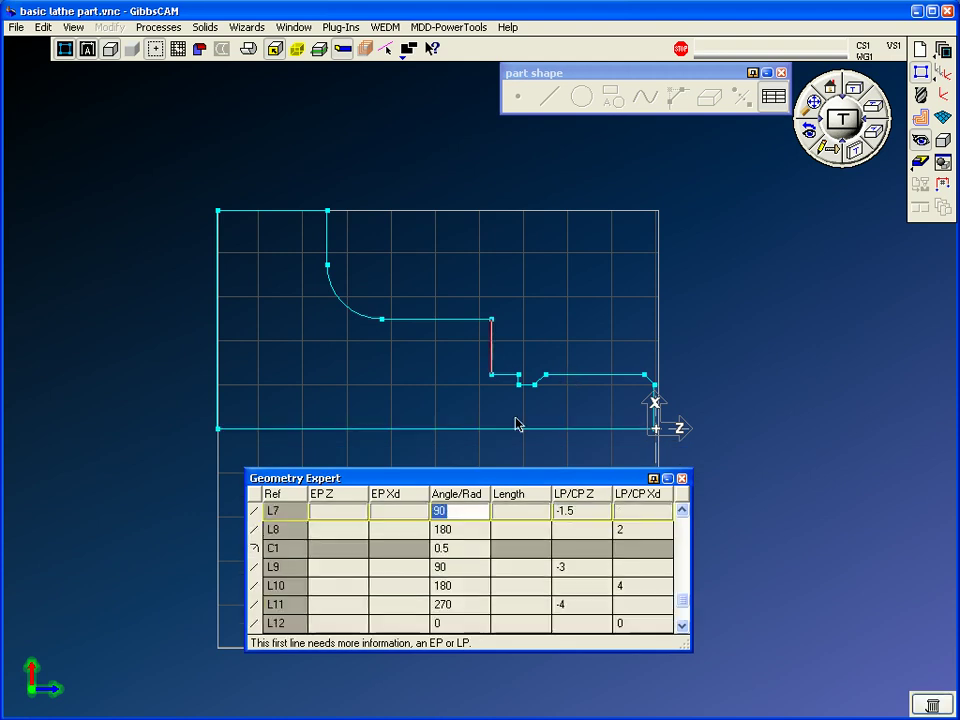
{"action": "left_click", "coordinate": [584, 512]}
{"action": "type", "text": "-2"}
{"action": "key", "text": "Return"}
{"action": "type", "text": "-1.5"}
{"action": "key", "text": "Return"}
Step: Change fillet C1 radius to .2, restore it to .5, and close the table
{"action": "left_click", "coordinate": [365, 327]}
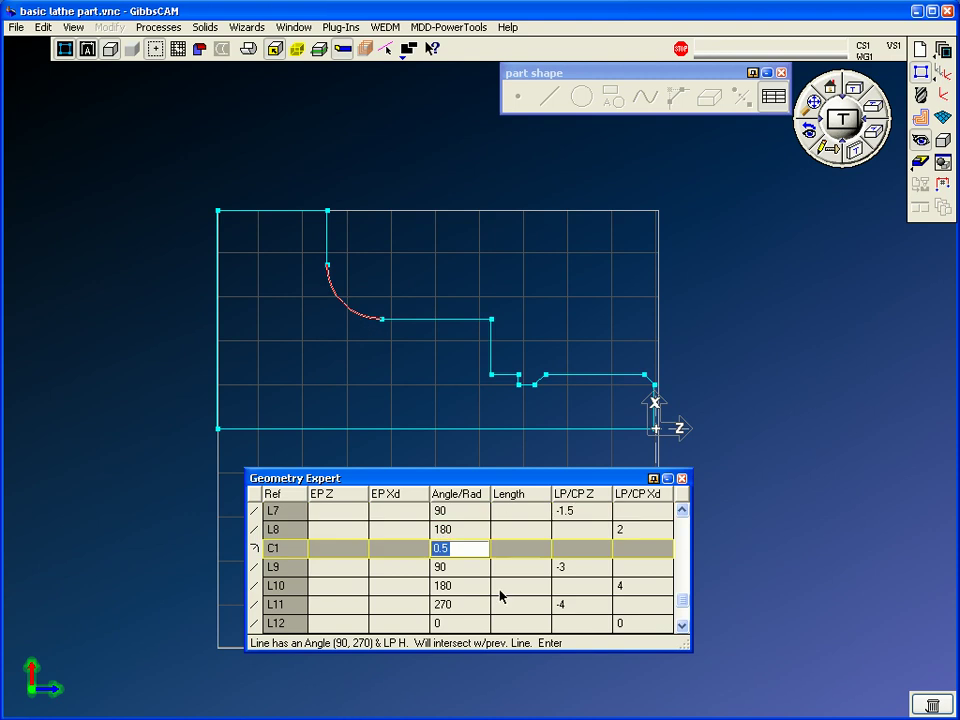
{"action": "type", "text": ".2"}
{"action": "key", "text": "Return"}
{"action": "type", "text": ".5"}
{"action": "key", "text": "Return"}
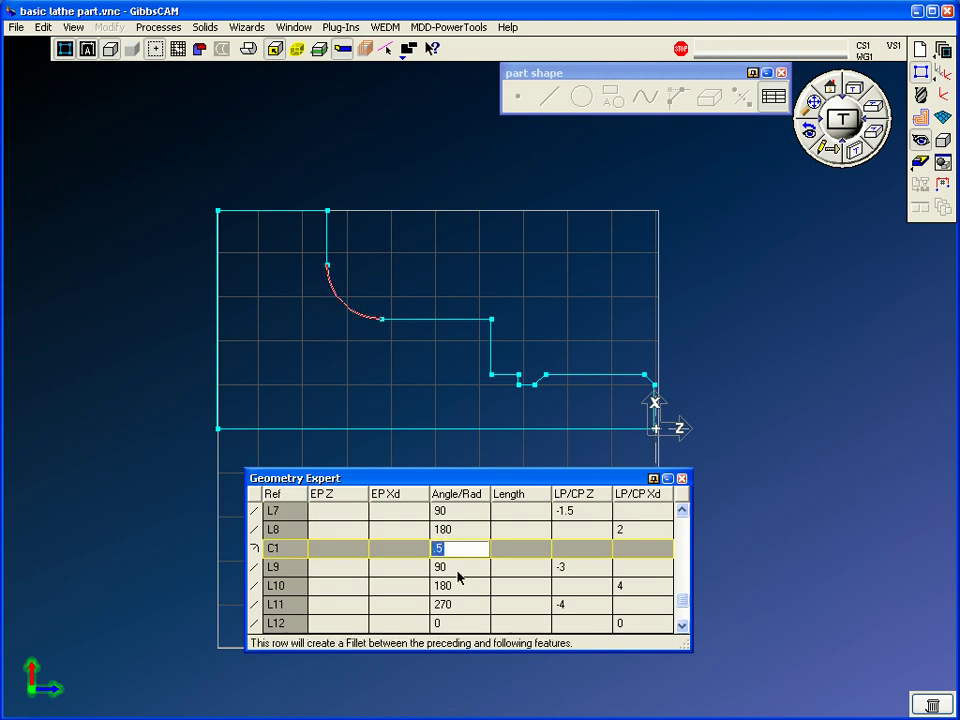
{"action": "left_click", "coordinate": [682, 479]}
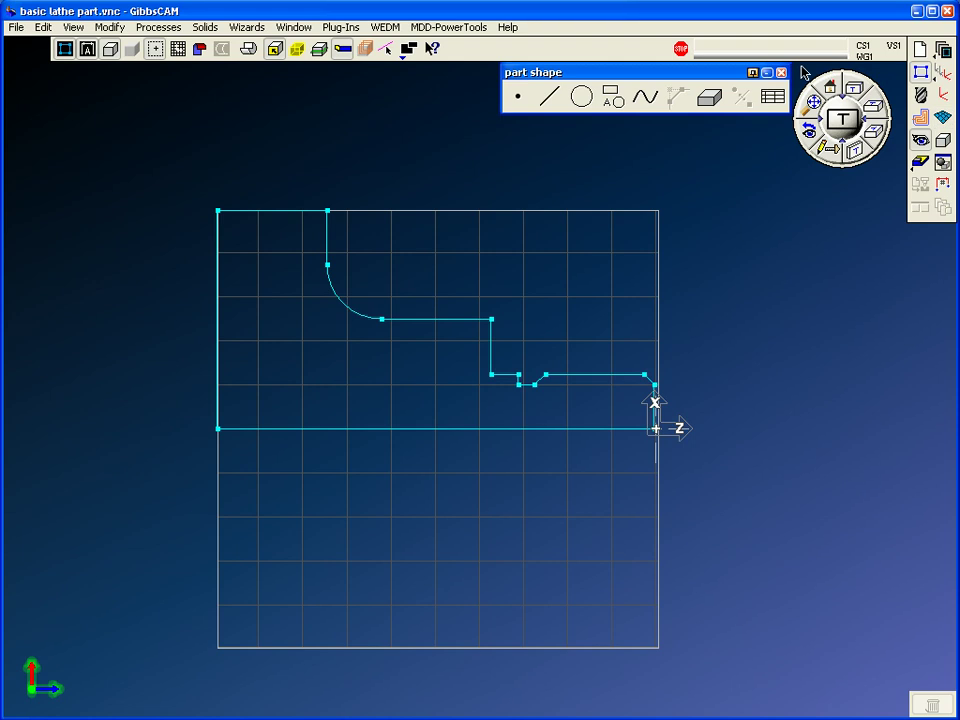
Step: Show the tool list, process list and Machining palette, nudging the palette slightly up
{"action": "left_click", "coordinate": [920, 97]}
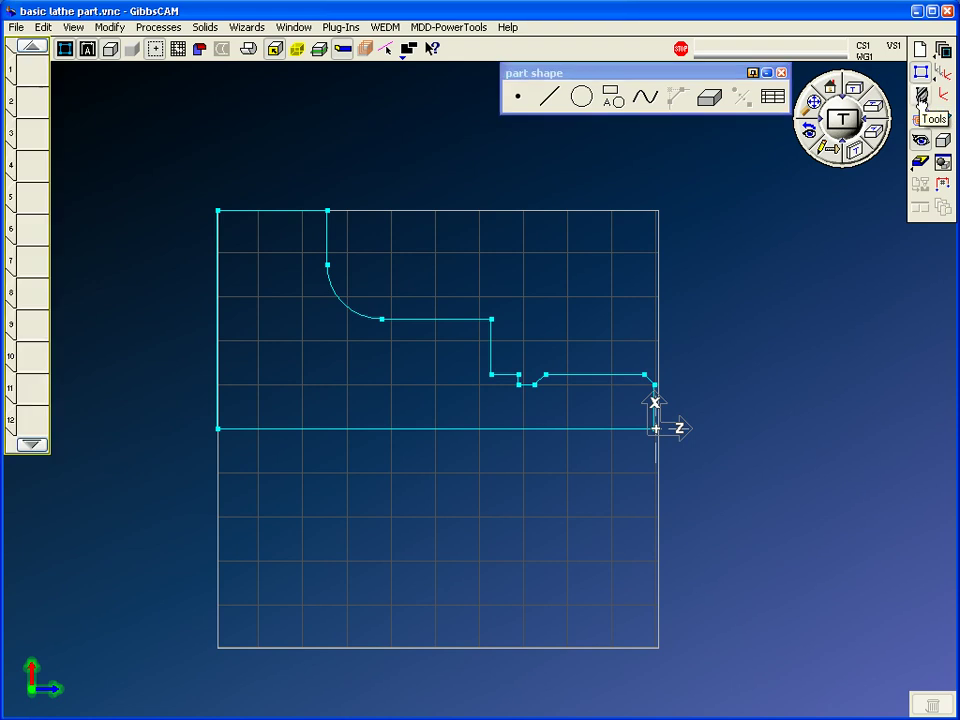
{"action": "left_click", "coordinate": [921, 119]}
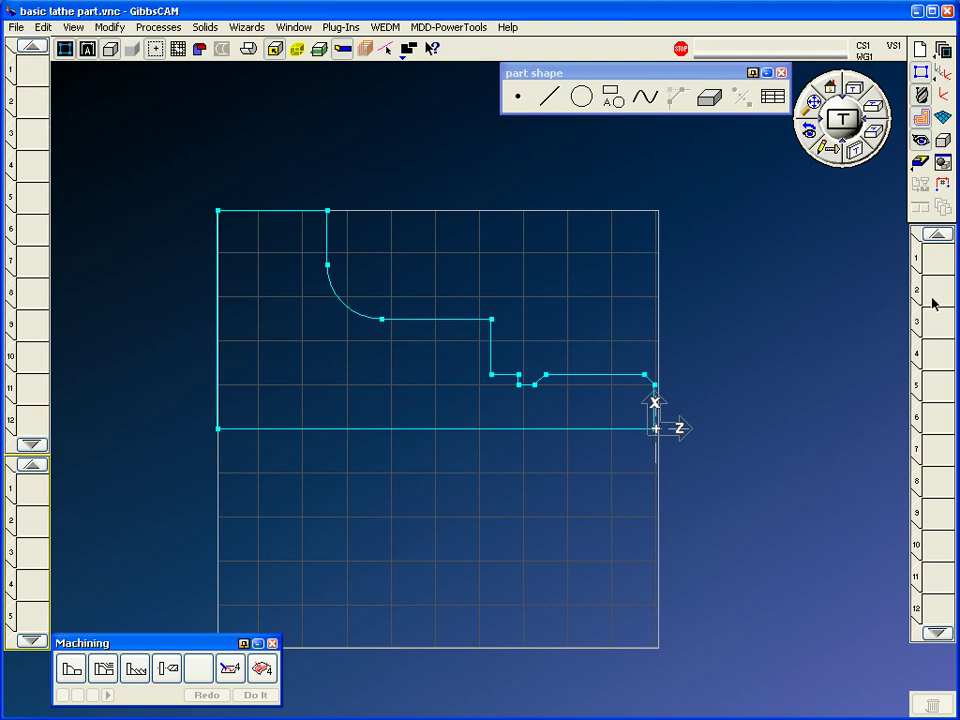
{"action": "left_click_drag", "start_coordinate": [190, 645], "coordinate": [195, 635]}
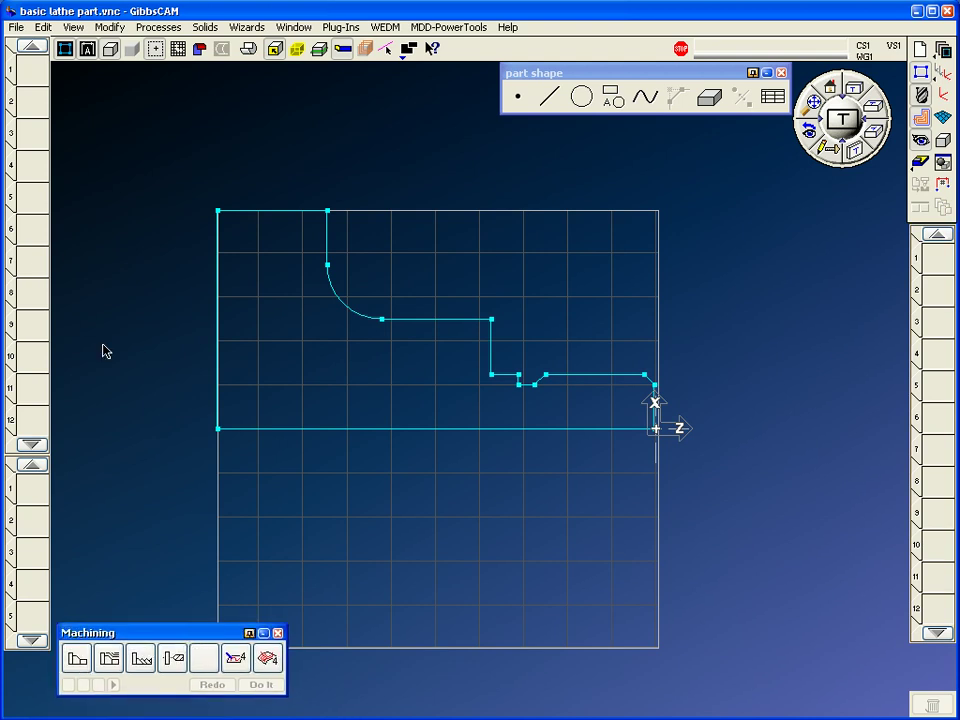
Step: Create tool 6 as an 80 C turning insert: tip radius 1/32, inscribed diameter 1/2, thickness 3/16
{"action": "double_click", "coordinate": [34, 238]}
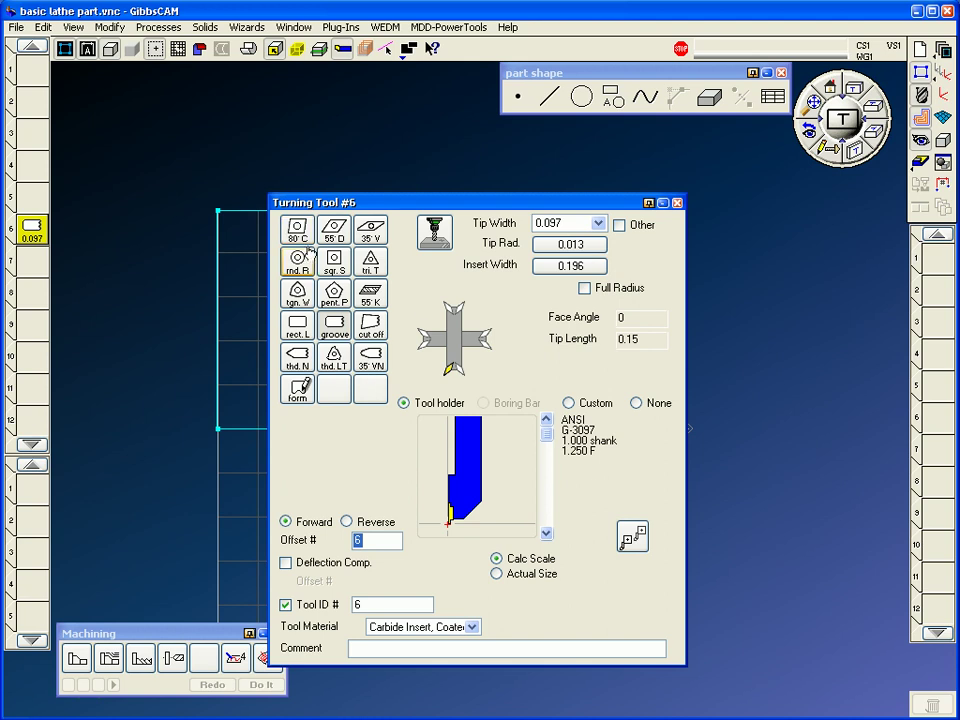
{"action": "left_click", "coordinate": [435, 232]}
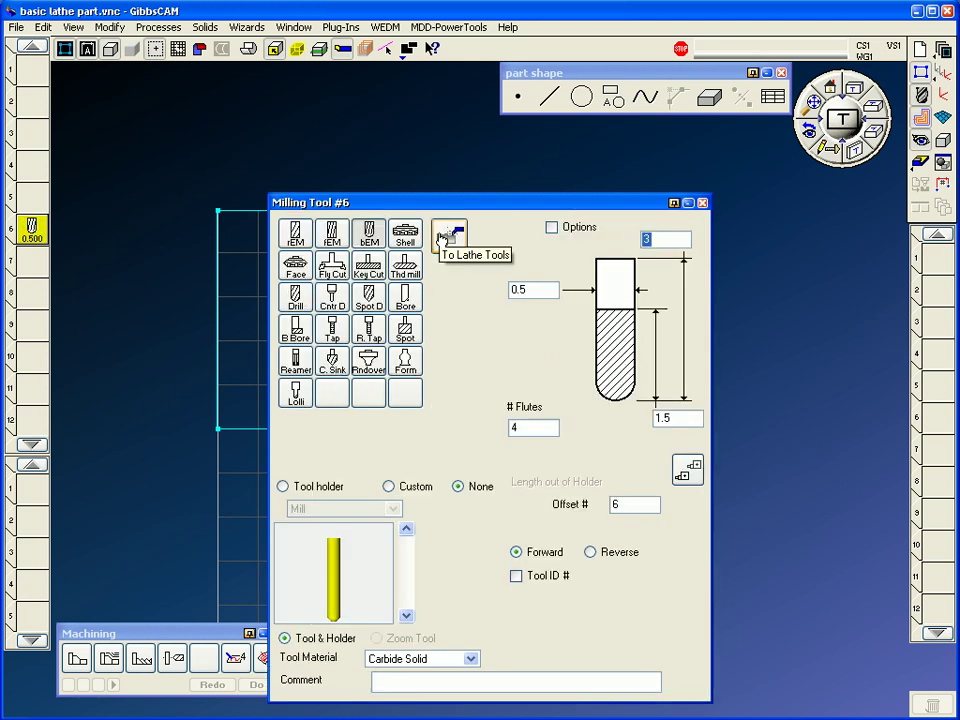
{"action": "left_click", "coordinate": [446, 237]}
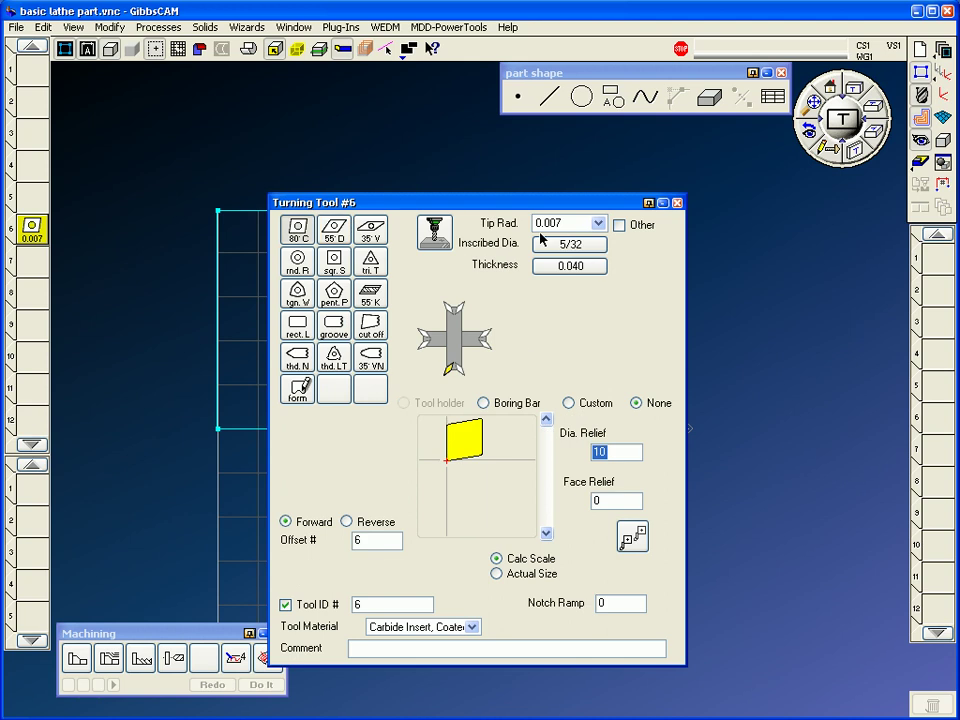
{"action": "left_click", "coordinate": [581, 229]}
{"action": "left_click", "coordinate": [573, 304]}
{"action": "left_click", "coordinate": [570, 245]}
{"action": "left_click", "coordinate": [565, 311]}
{"action": "left_click", "coordinate": [569, 266]}
{"action": "left_click", "coordinate": [560, 302]}
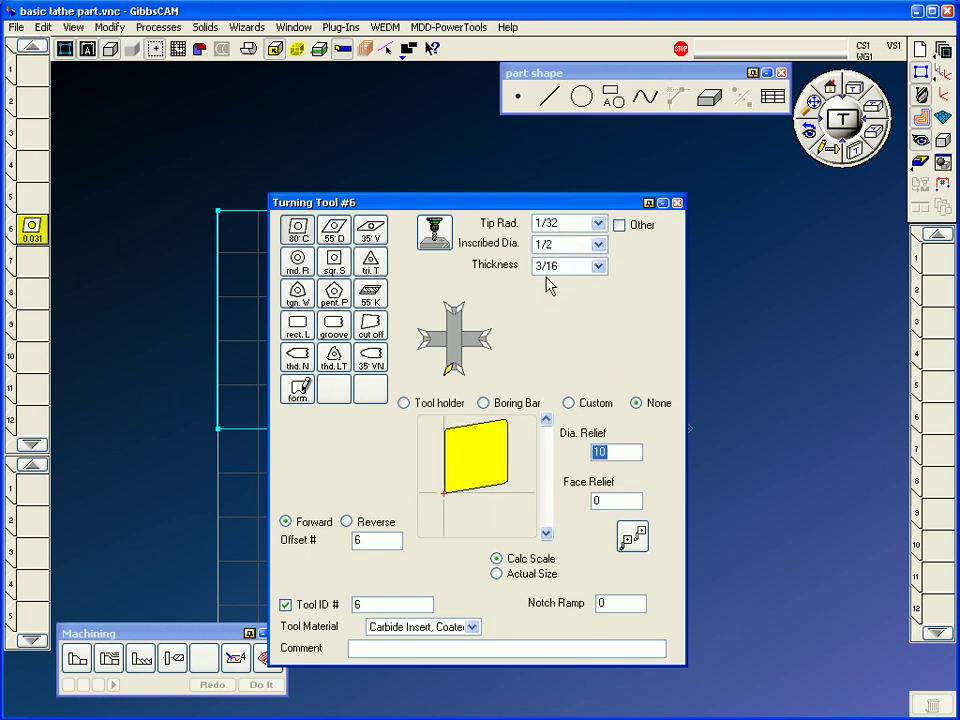
Step: Give tool 6 the C-432 10° face relief holder, turn off Tool ID, and save the tool
{"action": "left_click", "coordinate": [404, 402]}
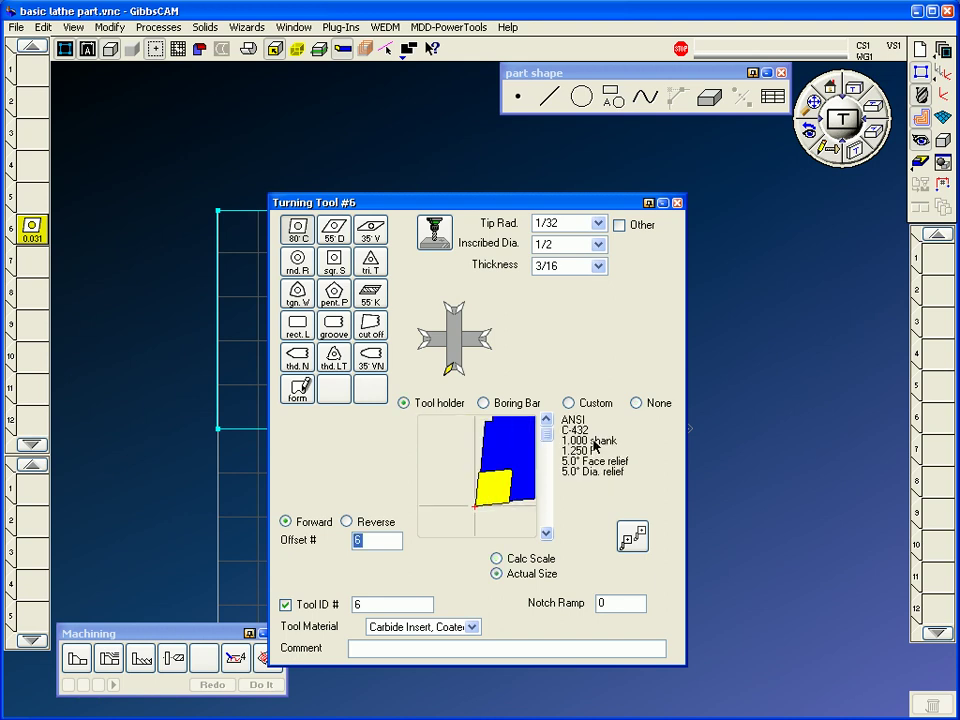
{"action": "left_click", "coordinate": [545, 533]}
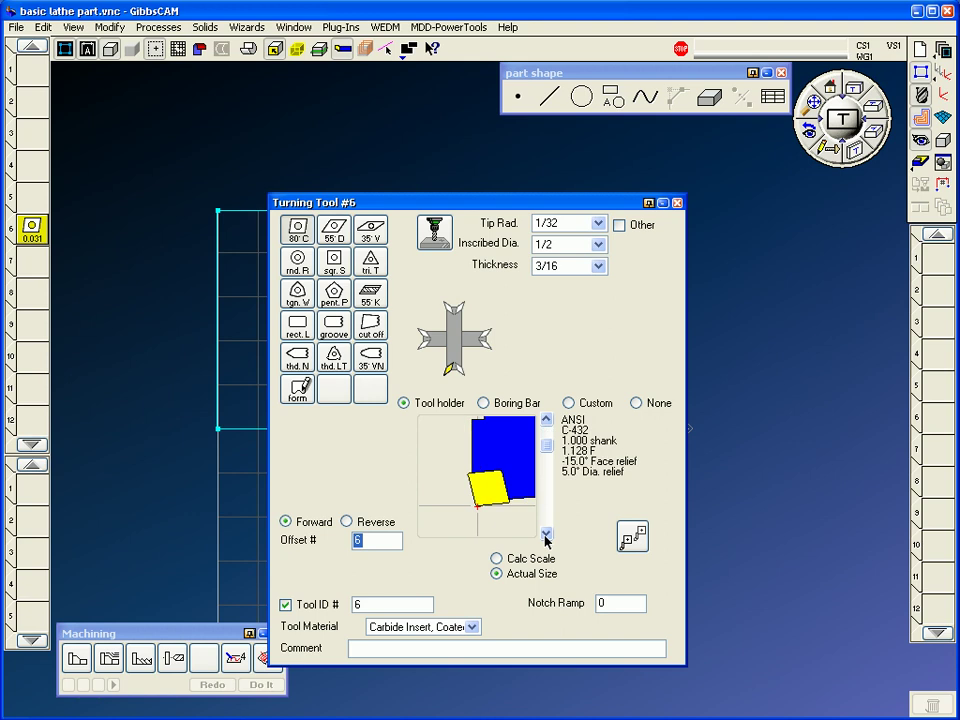
{"action": "left_click", "coordinate": [545, 533]}
{"action": "left_click", "coordinate": [545, 533]}
{"action": "left_click", "coordinate": [545, 533]}
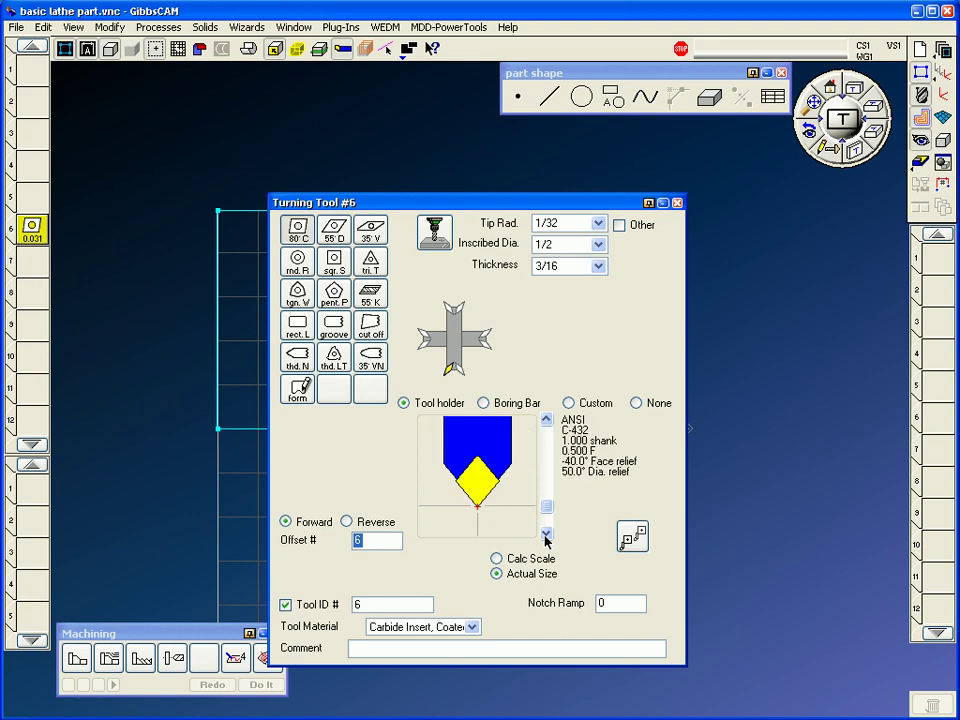
{"action": "left_click", "coordinate": [545, 533]}
{"action": "left_click", "coordinate": [545, 420]}
{"action": "left_click", "coordinate": [545, 420]}
{"action": "left_click", "coordinate": [545, 420]}
{"action": "left_click", "coordinate": [285, 605]}
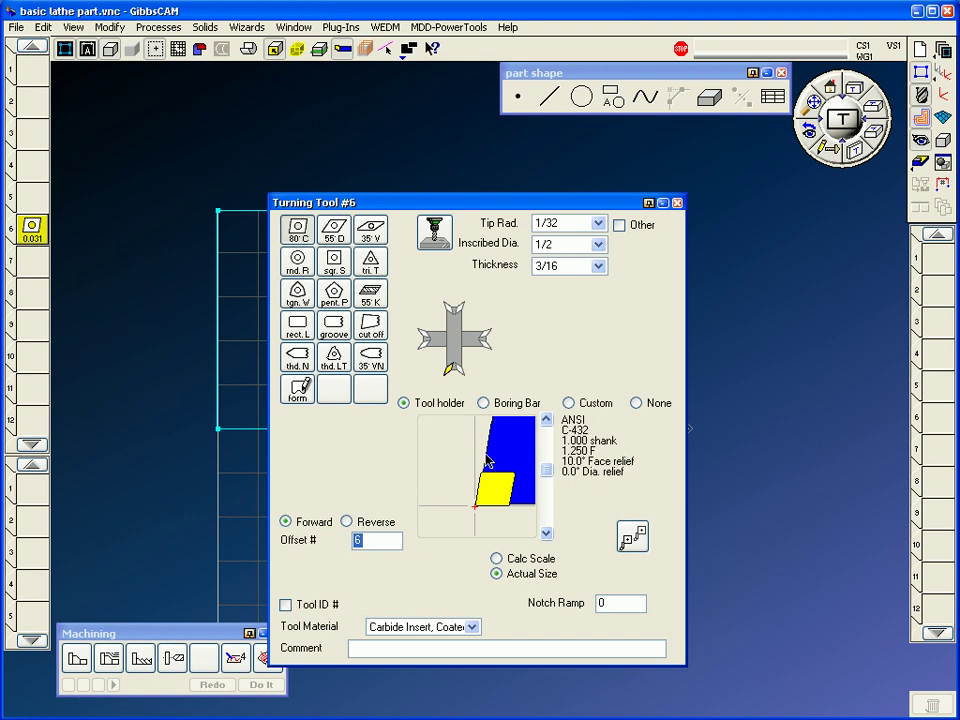
{"action": "left_click", "coordinate": [447, 478]}
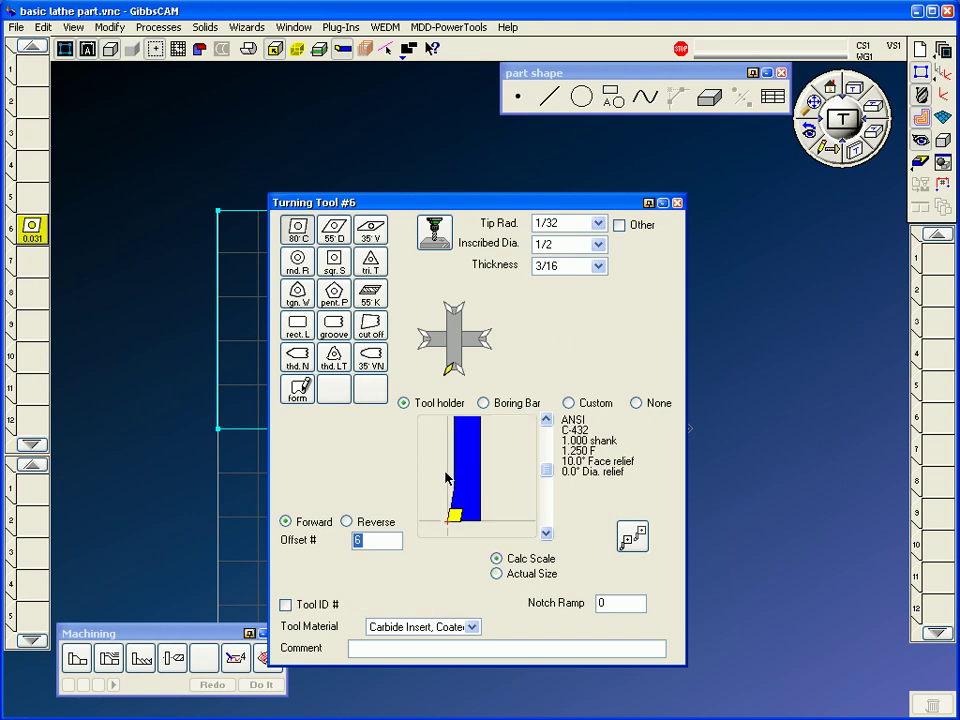
{"action": "left_click", "coordinate": [677, 204]}
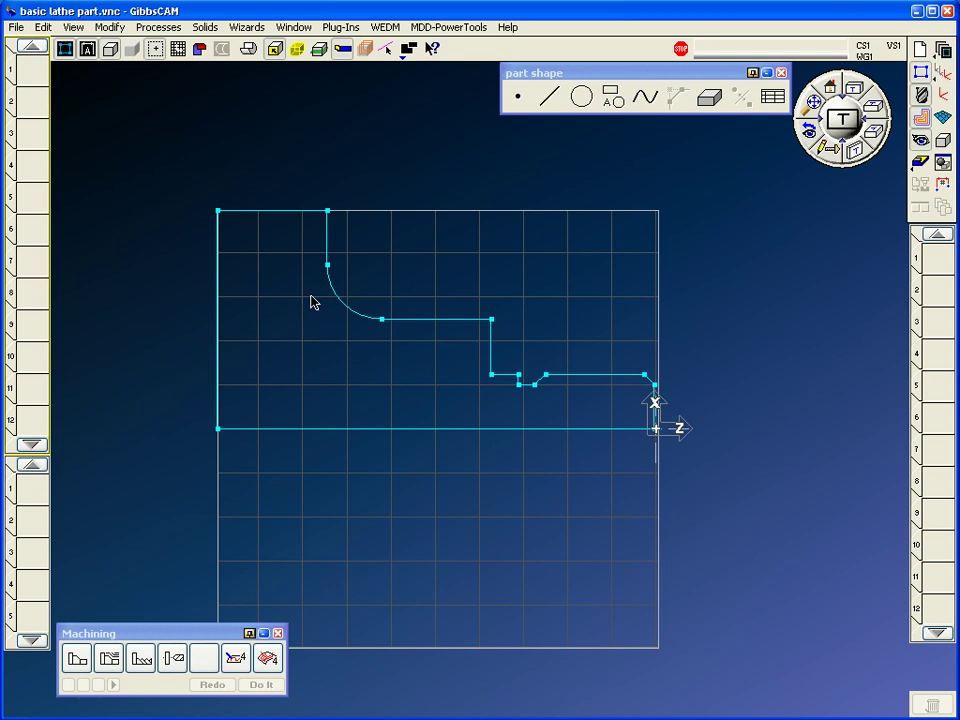
Step: Load the 1018 steel od turning process file '80 deg R & F two tools.PRC', adding tools 0.031 and 0.016
{"action": "left_click", "coordinate": [160, 28]}
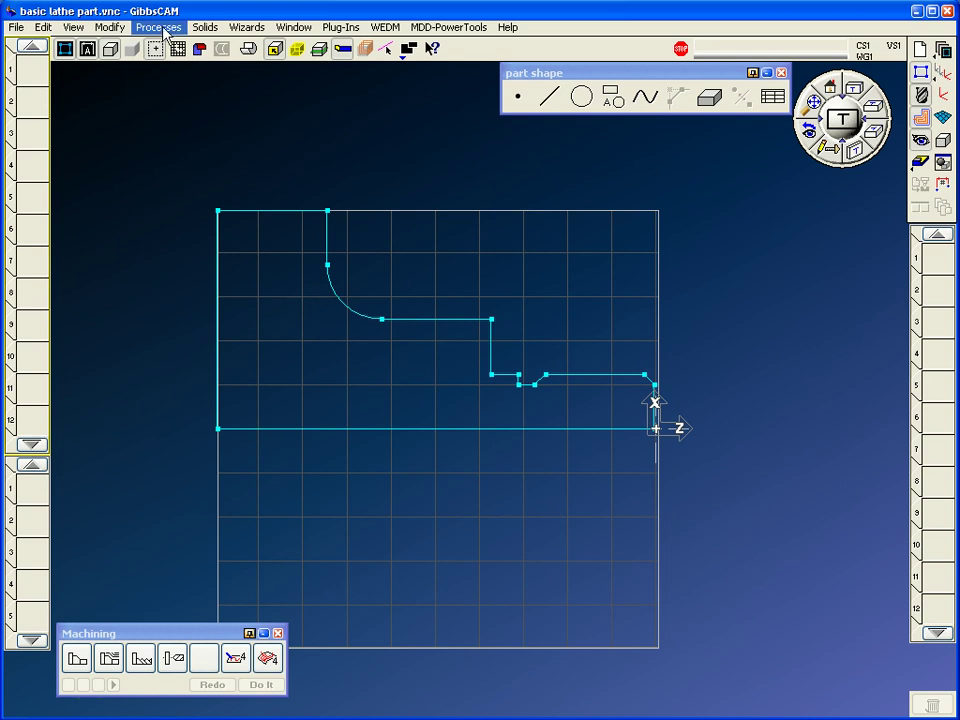
{"action": "mouse_move", "coordinate": [193, 148]}
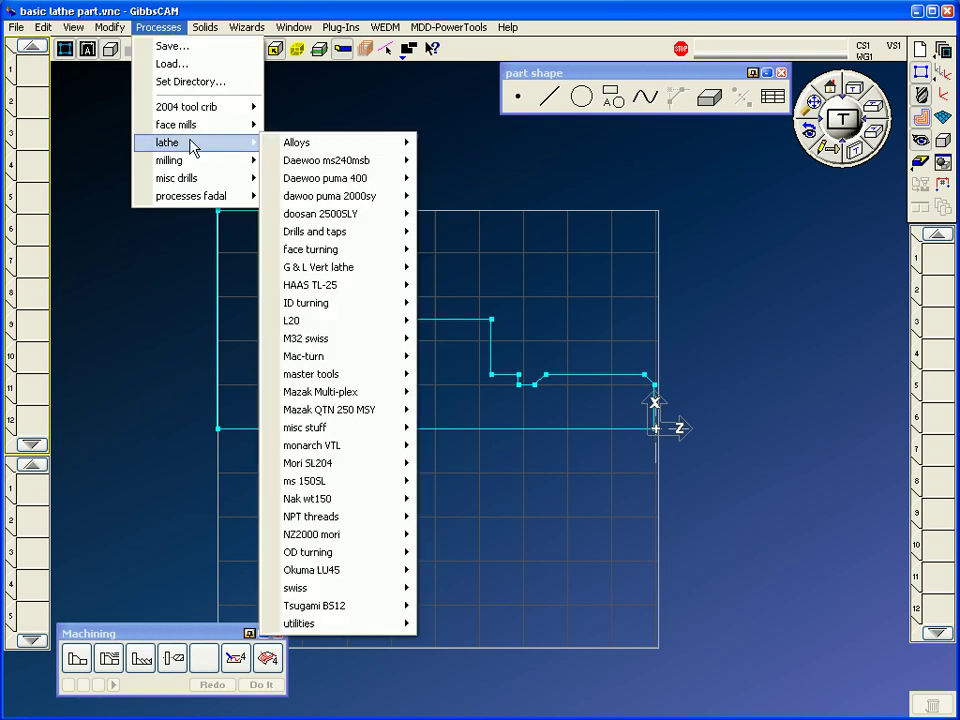
{"action": "mouse_move", "coordinate": [332, 146]}
{"action": "mouse_move", "coordinate": [462, 142]}
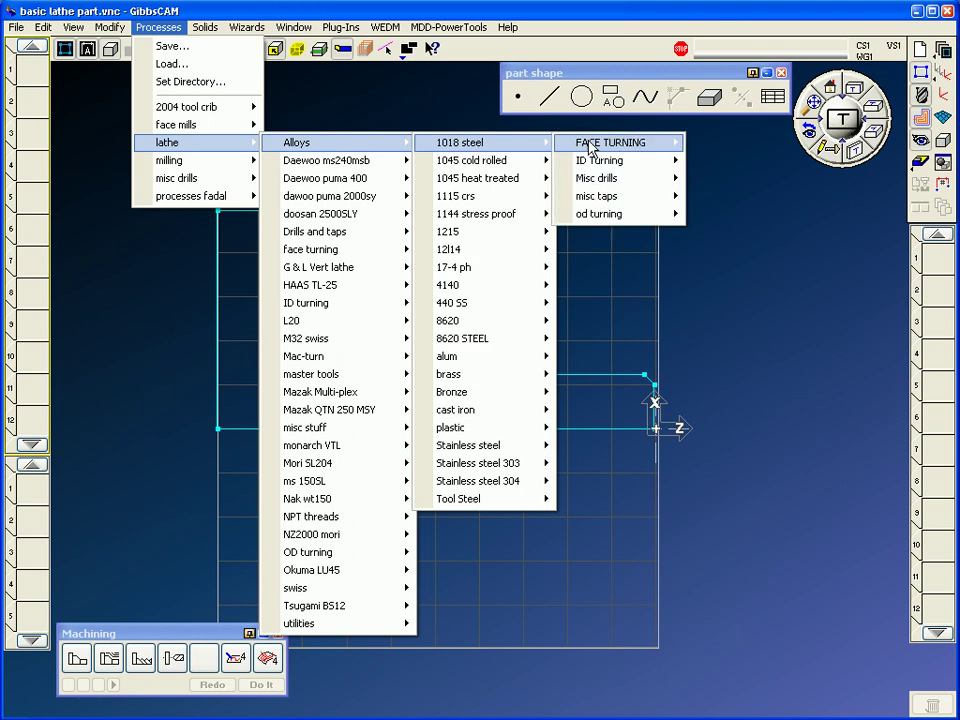
{"action": "mouse_move", "coordinate": [614, 217]}
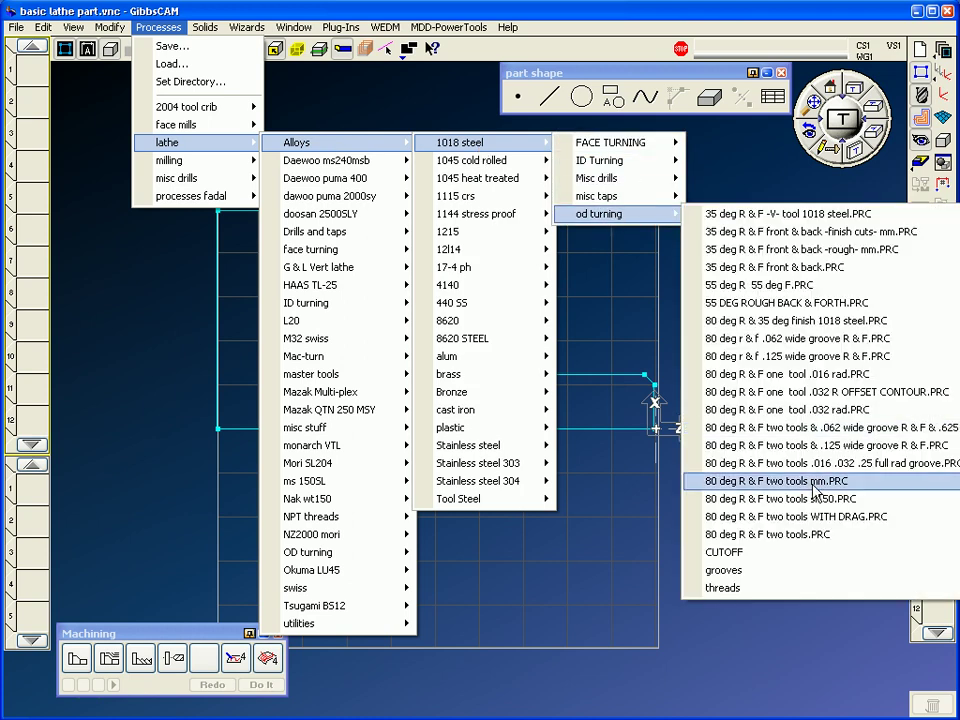
{"action": "left_click", "coordinate": [785, 540]}
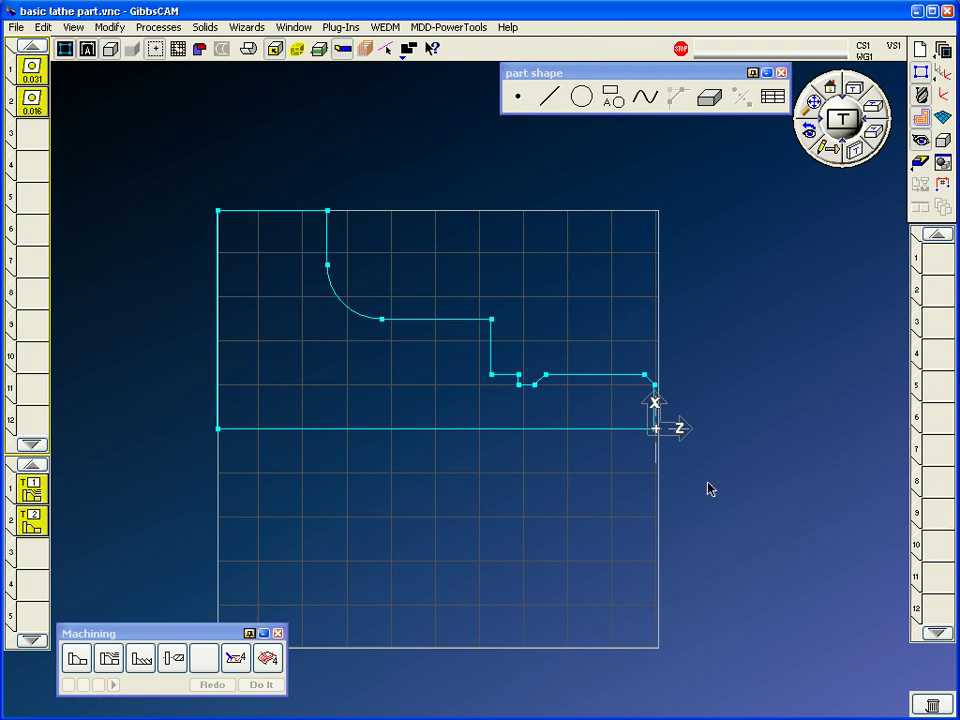
Step: Set the contour start at the profile's right end and move its end onto the top horizontal segment
{"action": "left_click", "coordinate": [649, 377]}
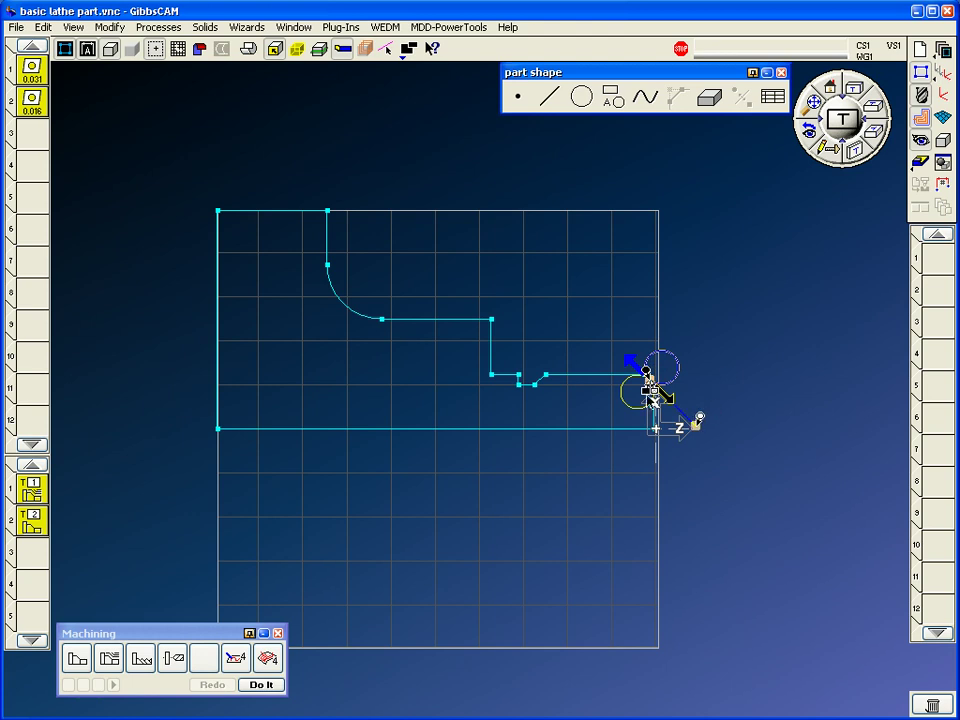
{"action": "right_click", "coordinate": [285, 218]}
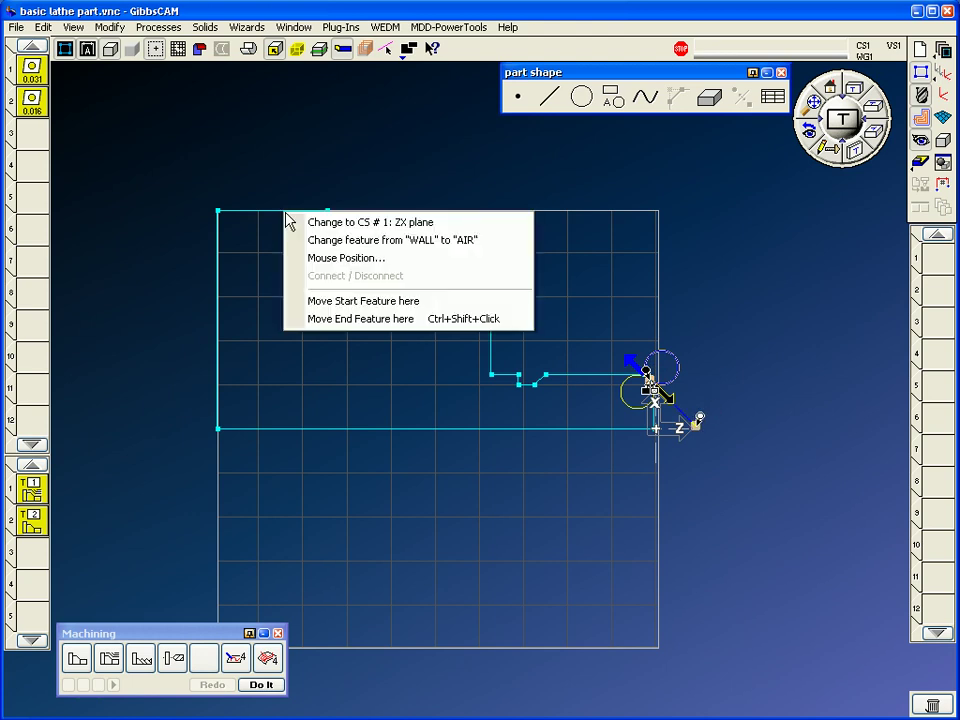
{"action": "left_click", "coordinate": [339, 318]}
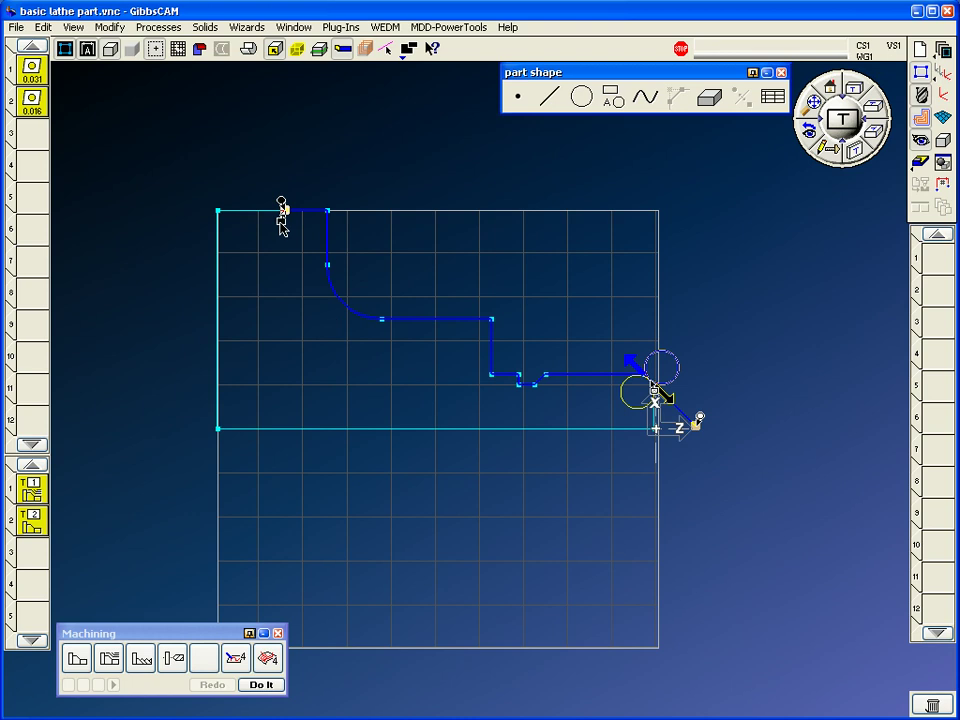
{"action": "mouse_move", "coordinate": [280, 216]}
{"action": "left_mouse_down"}
{"action": "mouse_move", "coordinate": [358, 315]}
{"action": "mouse_move", "coordinate": [445, 318]}
{"action": "left_mouse_up"}
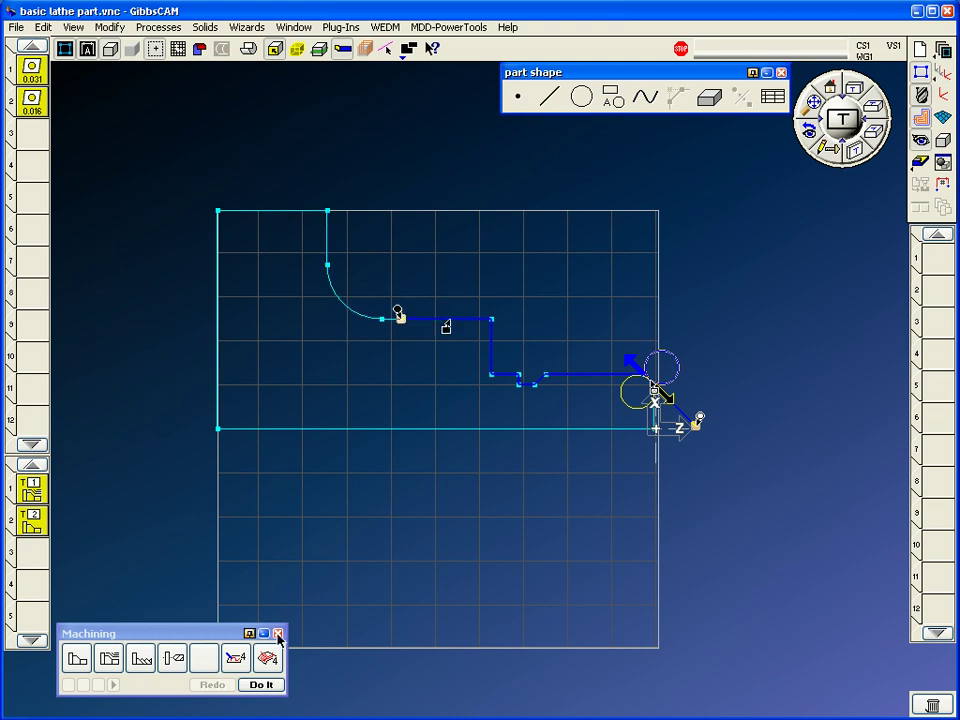
Step: Generate the roughing toolpath, then extend the contour through the top edge and arc and regenerate
{"action": "left_click", "coordinate": [259, 685]}
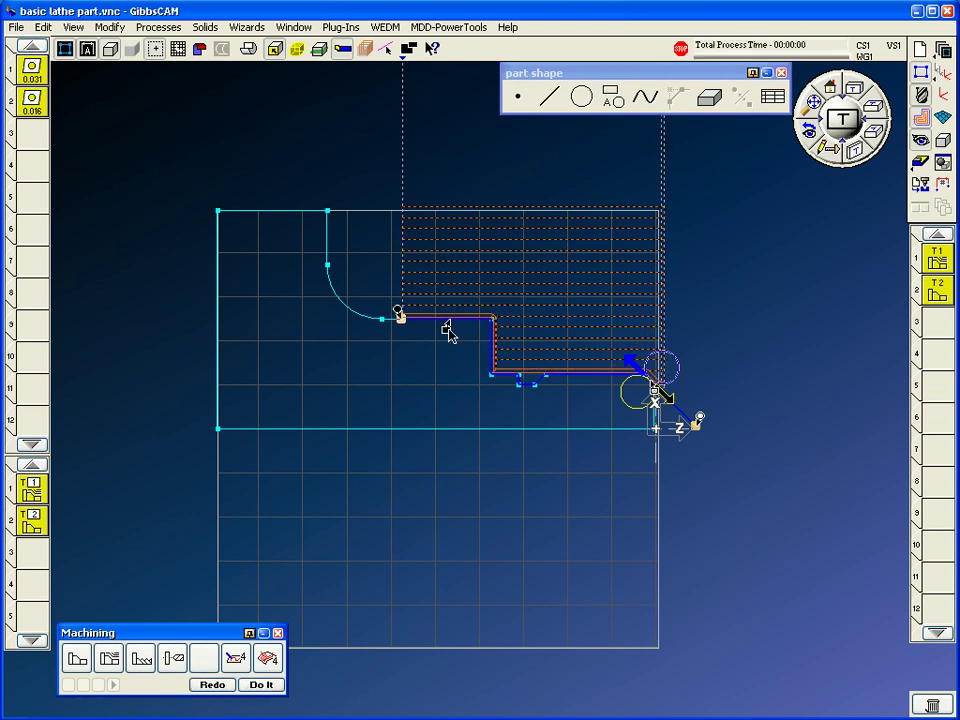
{"action": "left_click", "coordinate": [289, 212]}
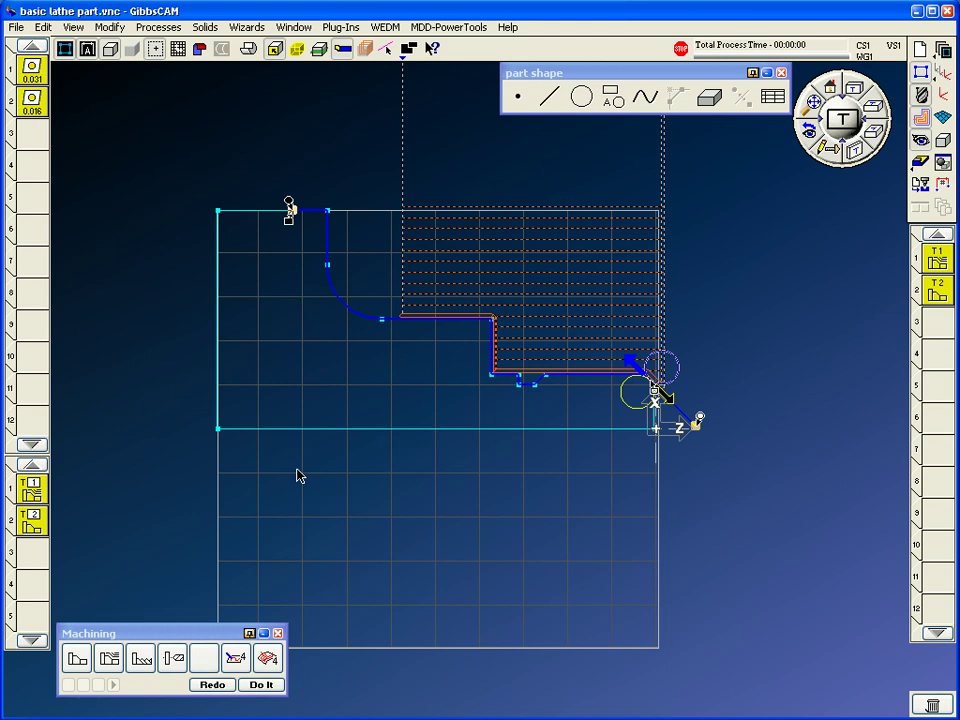
{"action": "left_click", "coordinate": [212, 685]}
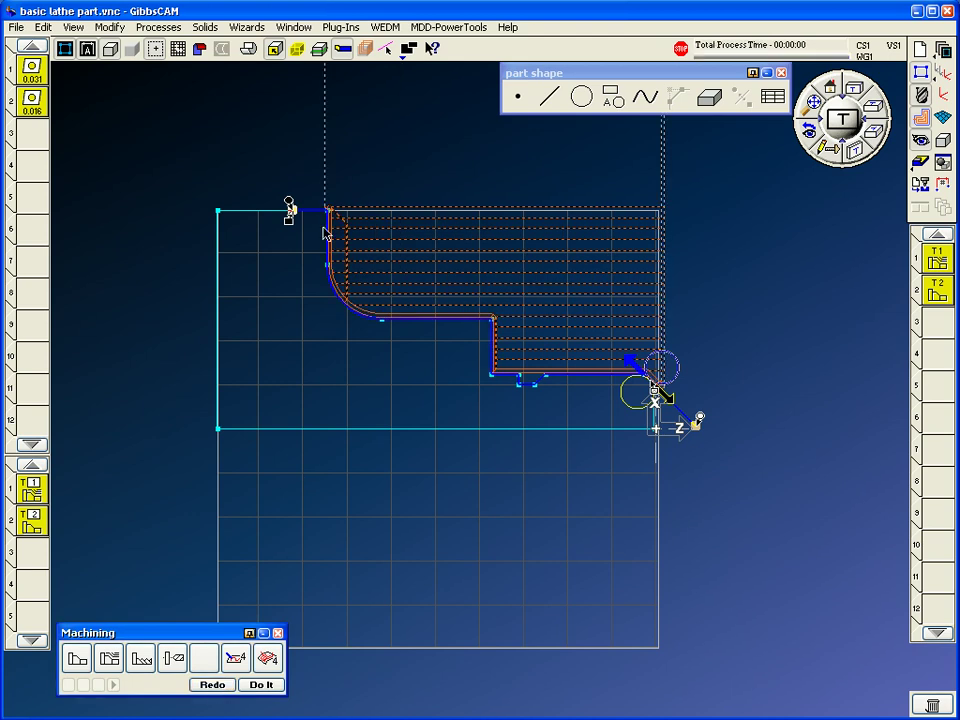
{"action": "left_click", "coordinate": [855, 151]}
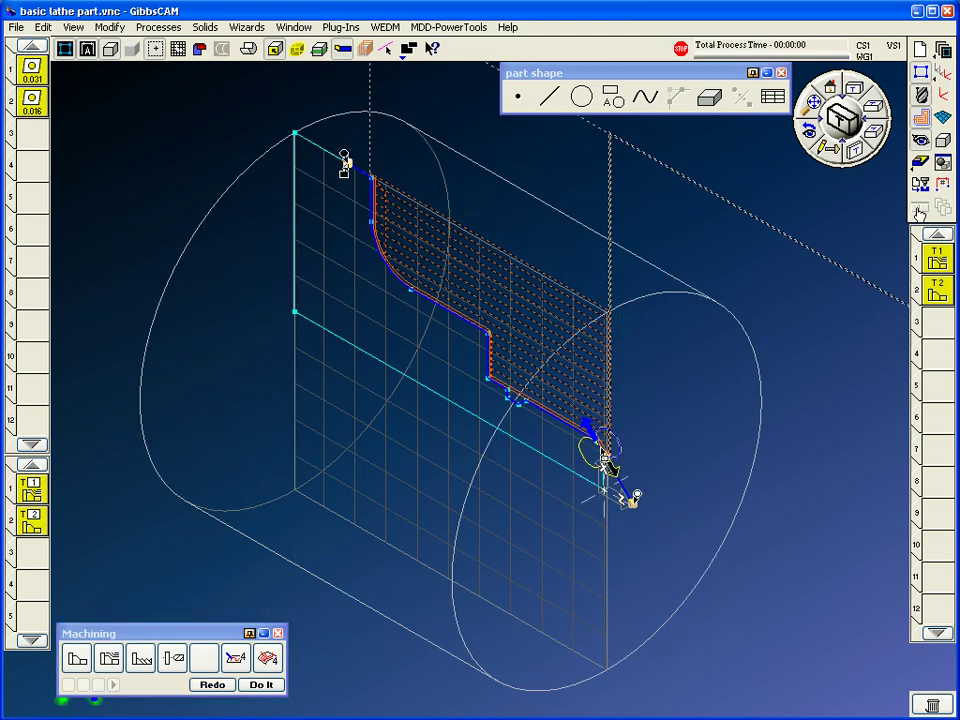
Step: Play the cut-part simulation from uncut stock, switching the tool display between solid and translucent
{"action": "left_click", "coordinate": [919, 164]}
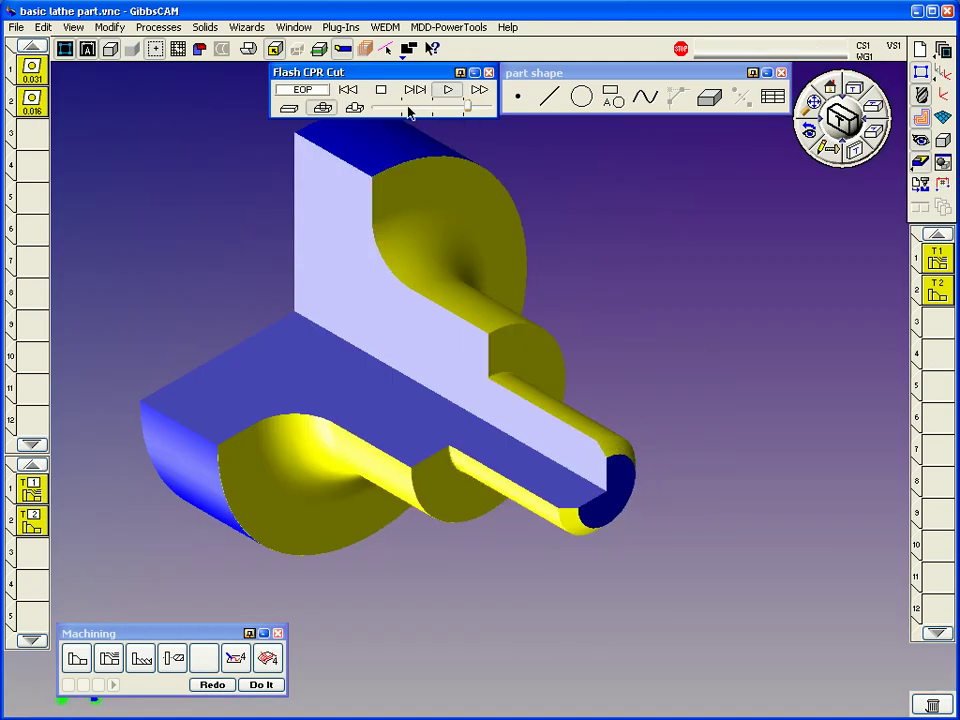
{"action": "left_click", "coordinate": [347, 89]}
{"action": "left_click", "coordinate": [448, 89]}
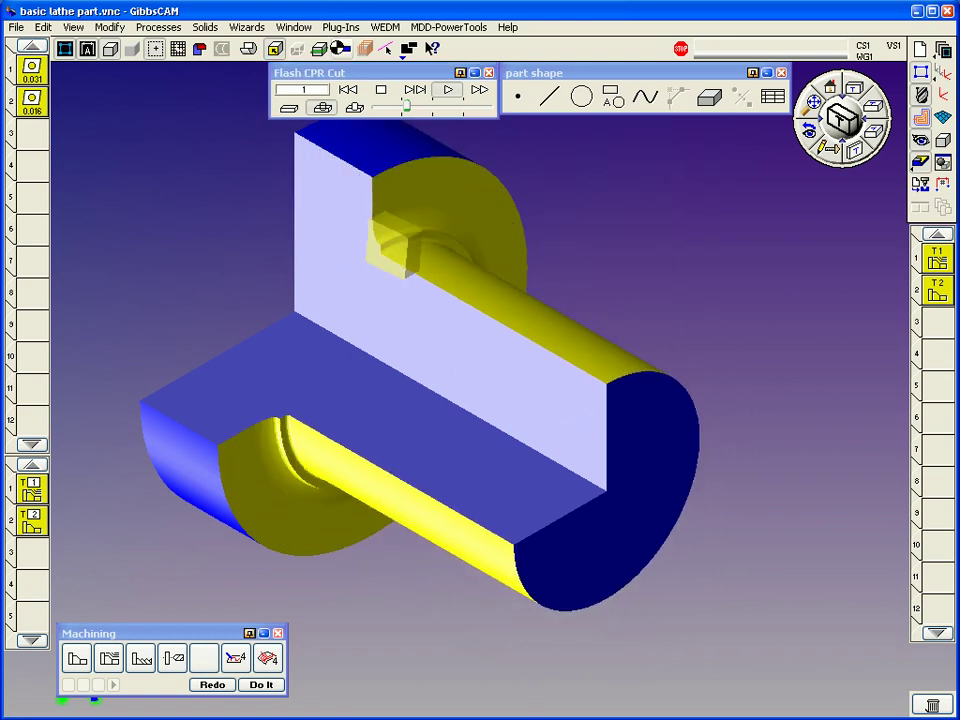
{"action": "left_click", "coordinate": [354, 107]}
{"action": "left_click", "coordinate": [322, 107]}
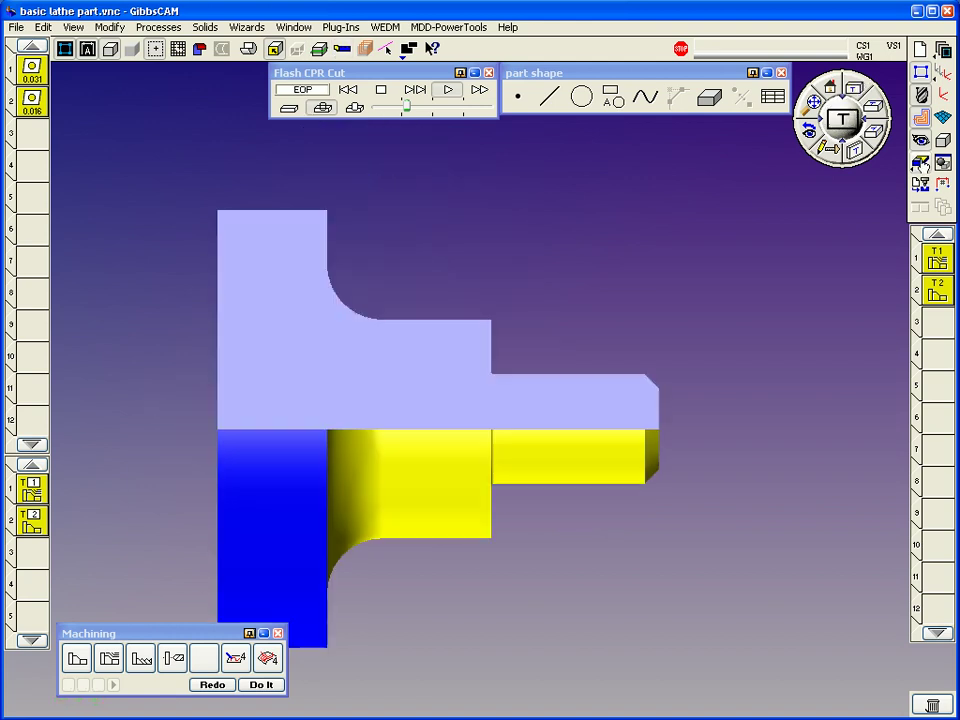
Step: Leave the simulation and review the settings of tools 1 and 2
{"action": "left_click", "coordinate": [628, 289]}
{"action": "double_click", "coordinate": [31, 80]}
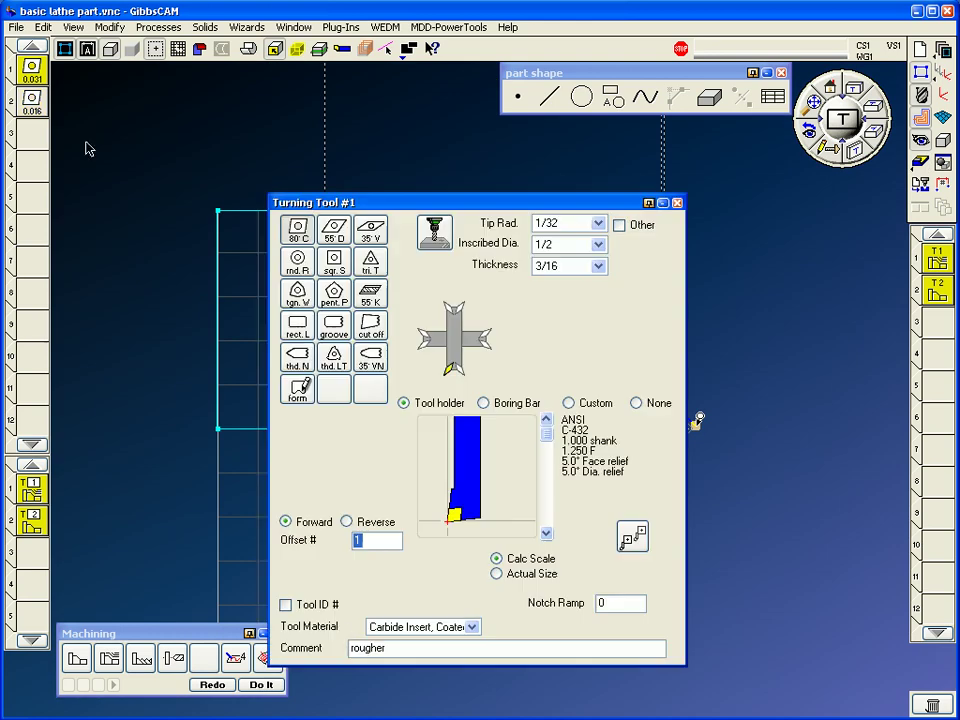
{"action": "left_click_drag", "start_coordinate": [381, 197], "coordinate": [244, 93]}
{"action": "left_click", "coordinate": [24, 110]}
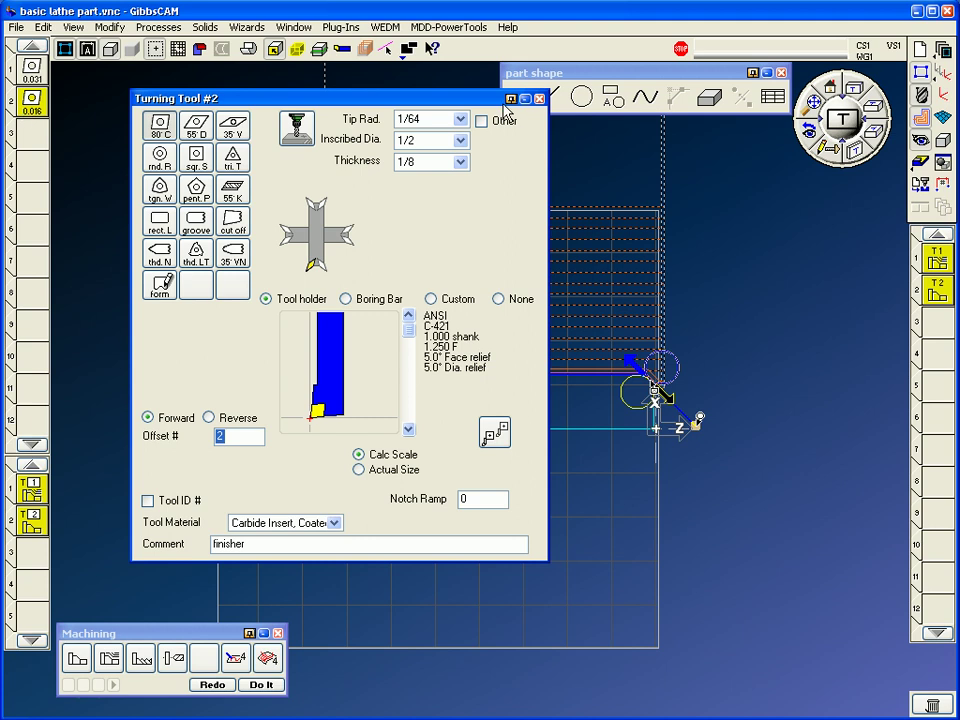
{"action": "left_click", "coordinate": [539, 99]}
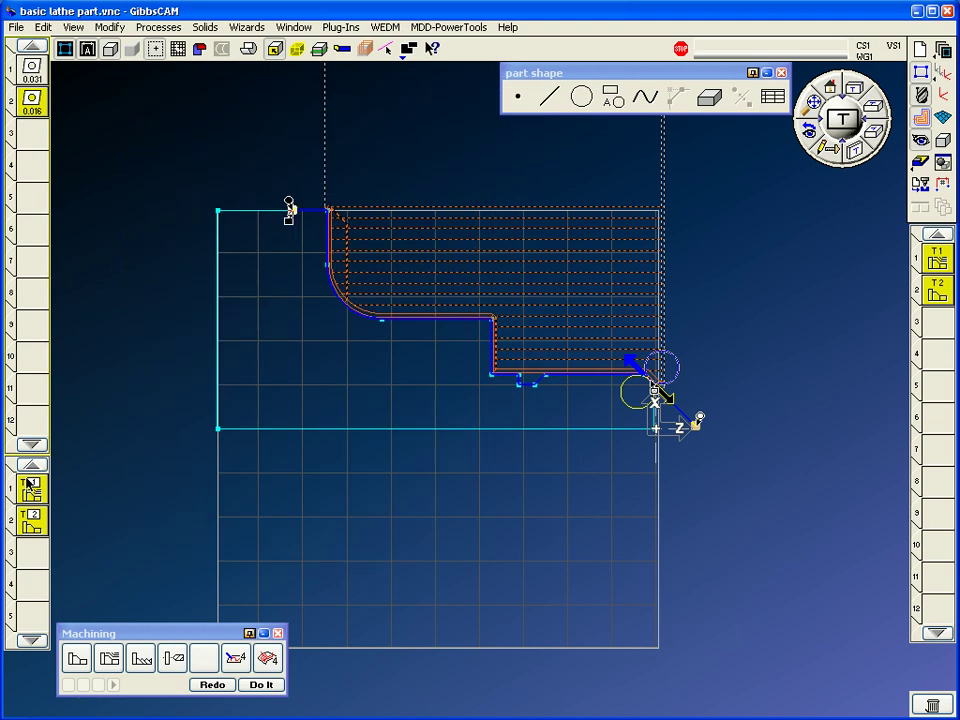
Step: Assign rougher tool 1 to Process #1 Rough at 0.1 cut depth, check Z Stock, and regenerate its toolpath
{"action": "left_click", "coordinate": [33, 71]}
{"action": "left_click_drag", "start_coordinate": [33, 71], "coordinate": [62, 494]}
{"action": "left_click_drag", "start_coordinate": [208, 193], "coordinate": [182, 104]}
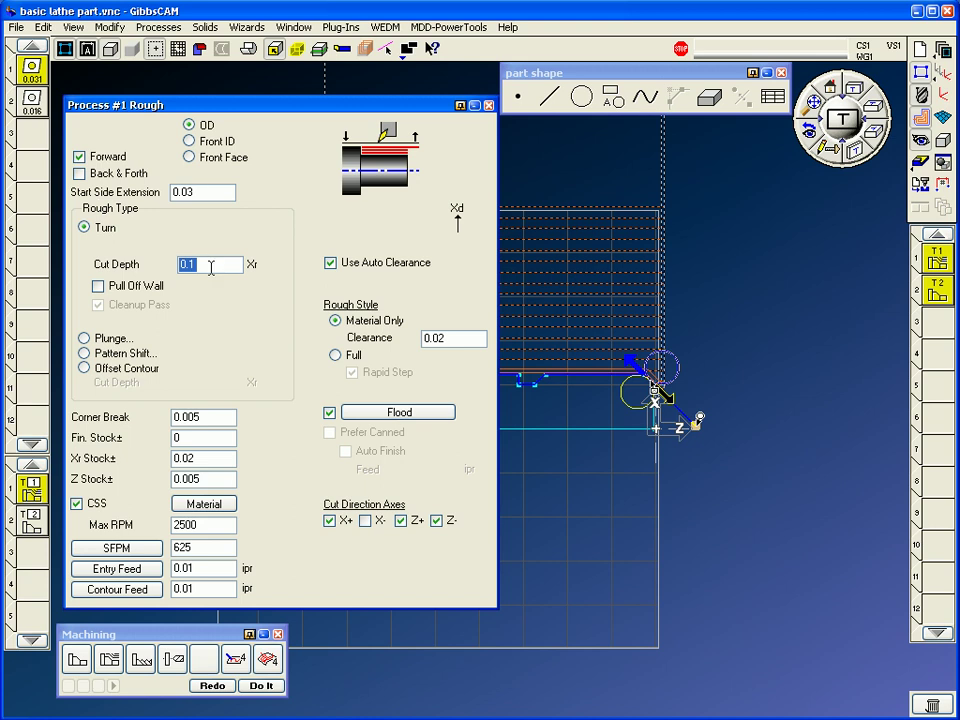
{"action": "left_click", "coordinate": [213, 484]}
{"action": "scroll", "coordinate": [549, 444], "scroll_direction": "up", "scroll_amount": 3}
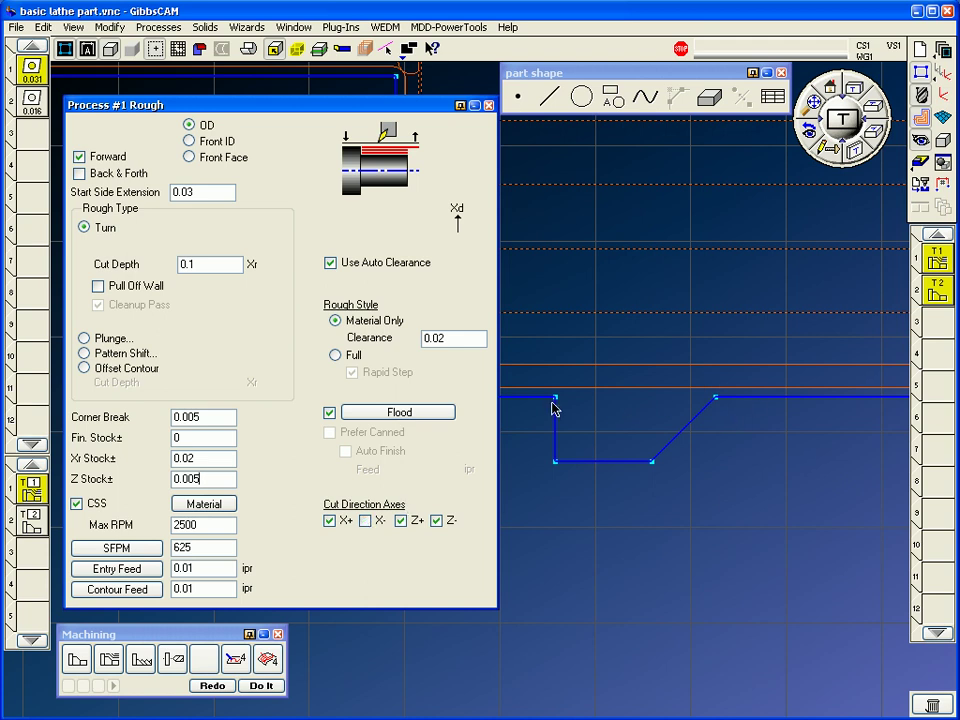
{"action": "left_click", "coordinate": [366, 521]}
{"action": "left_click", "coordinate": [488, 105]}
{"action": "left_click", "coordinate": [937, 260]}
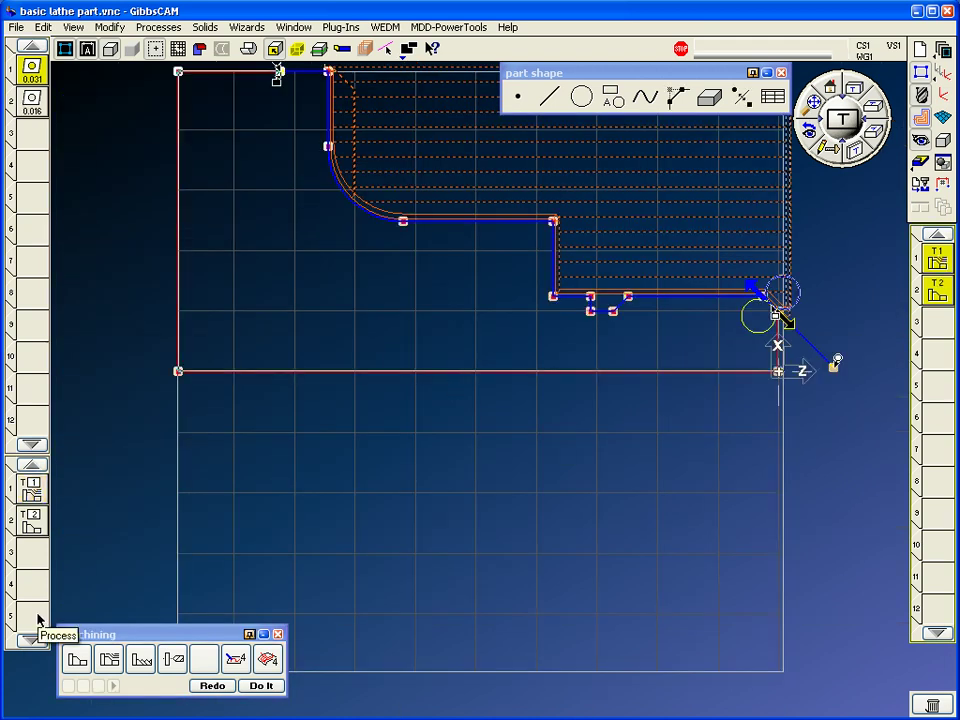
Step: Review the Process #2 Contour settings and zoom in on the finishing toolpath at the step and top corner
{"action": "double_click", "coordinate": [29, 528]}
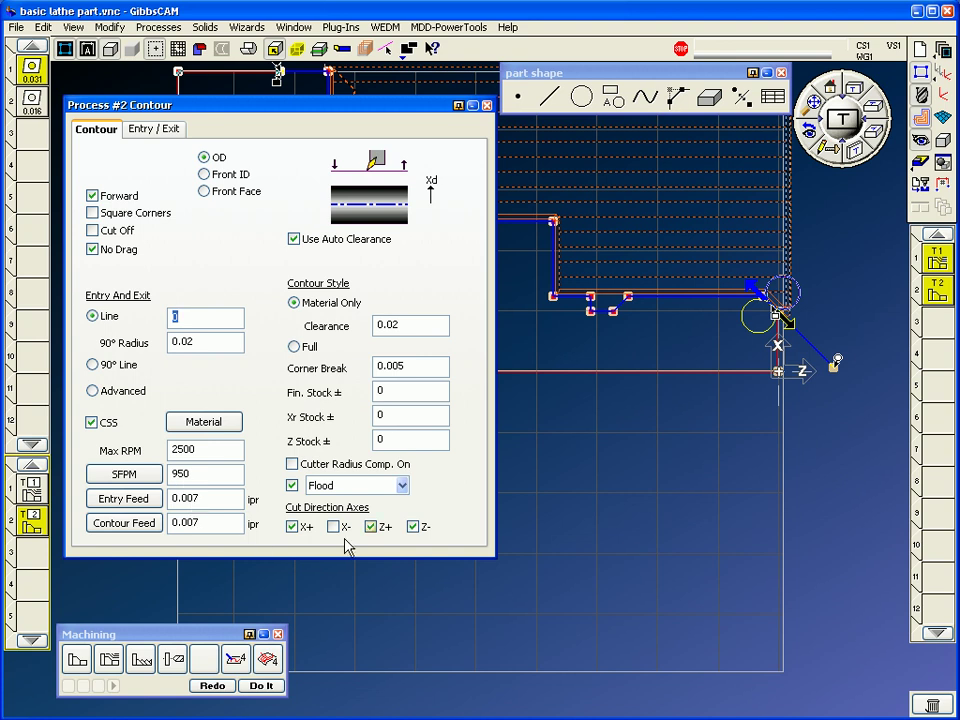
{"action": "left_click", "coordinate": [486, 105]}
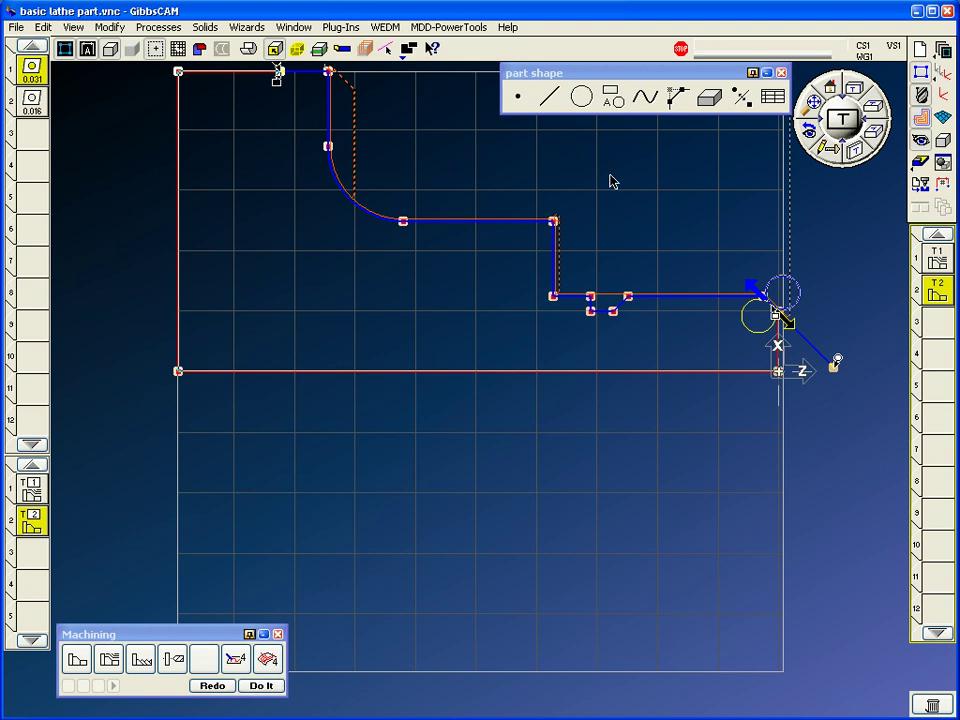
{"action": "left_click_drag", "start_coordinate": [632, 175], "coordinate": [543, 293]}
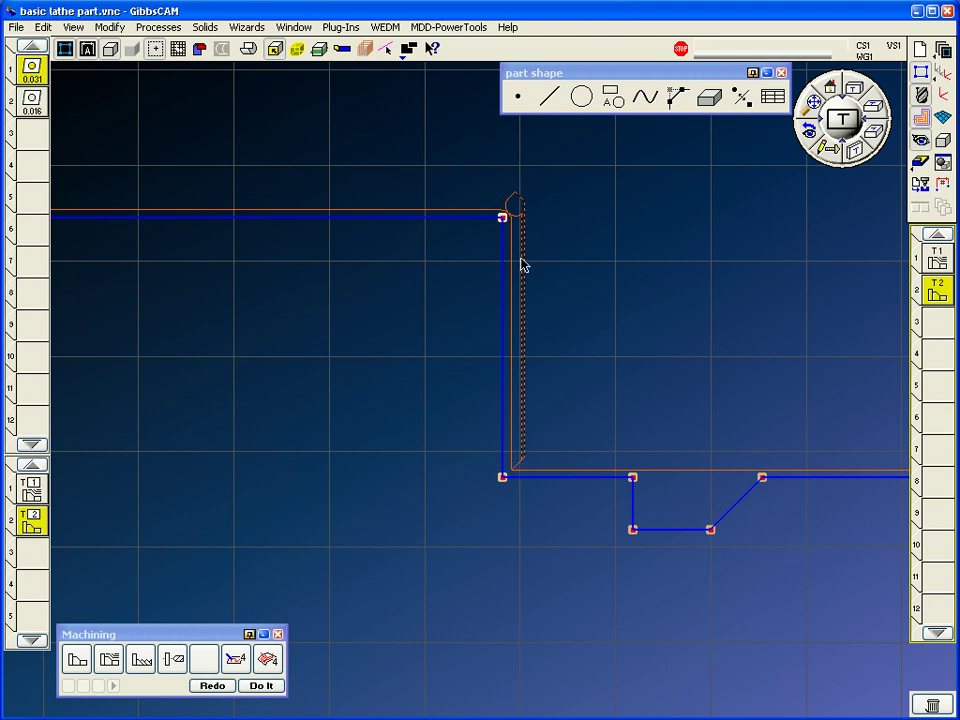
{"action": "left_click_drag", "start_coordinate": [581, 157], "coordinate": [448, 290]}
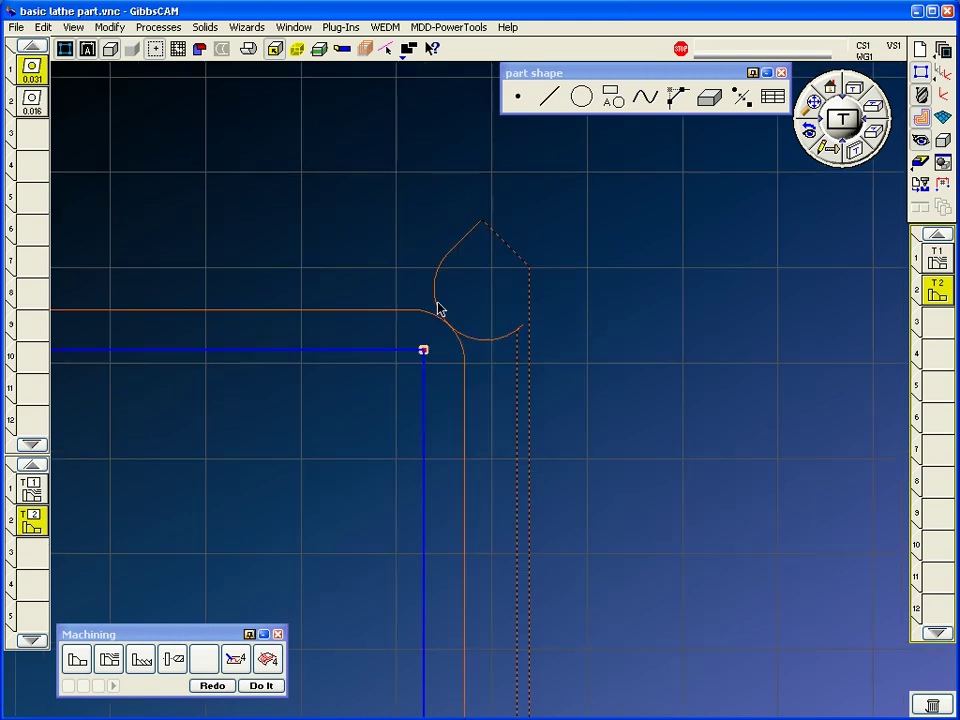
{"action": "scroll", "coordinate": [754, 152], "scroll_direction": "down", "scroll_amount": 5}
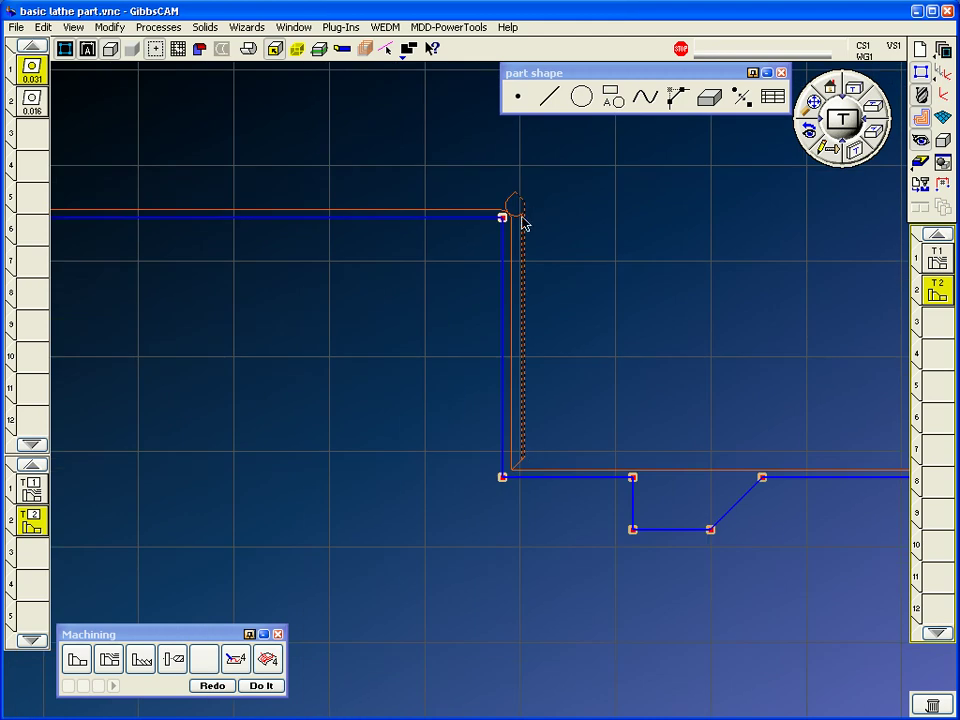
{"action": "scroll", "coordinate": [420, 272], "scroll_direction": "down", "scroll_amount": 5}
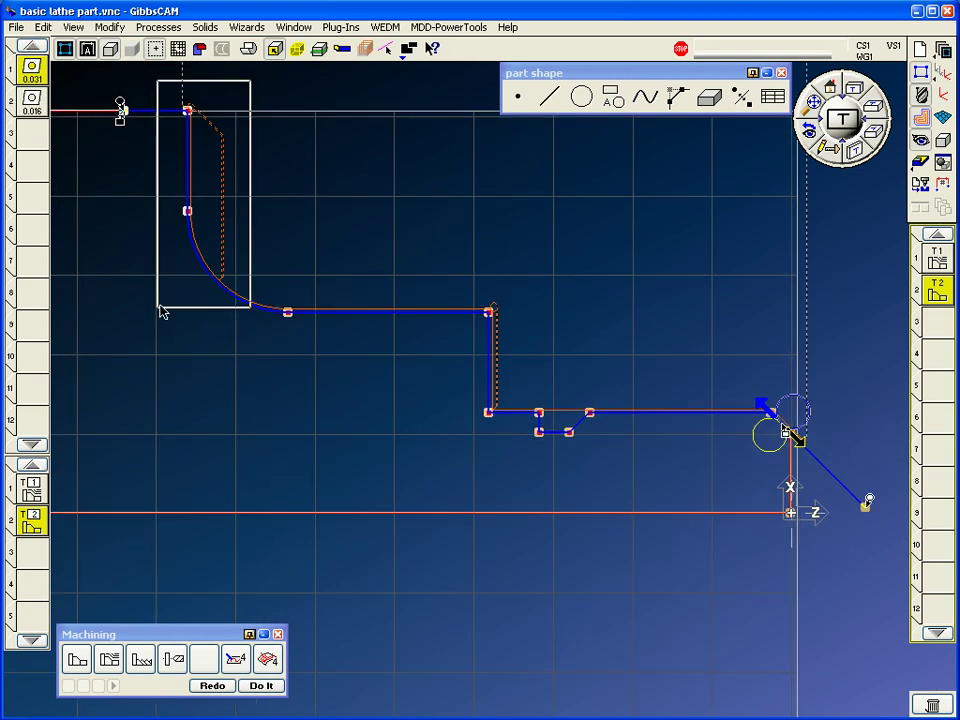
{"action": "scroll", "coordinate": [182, 304], "scroll_direction": "up", "scroll_amount": 5}
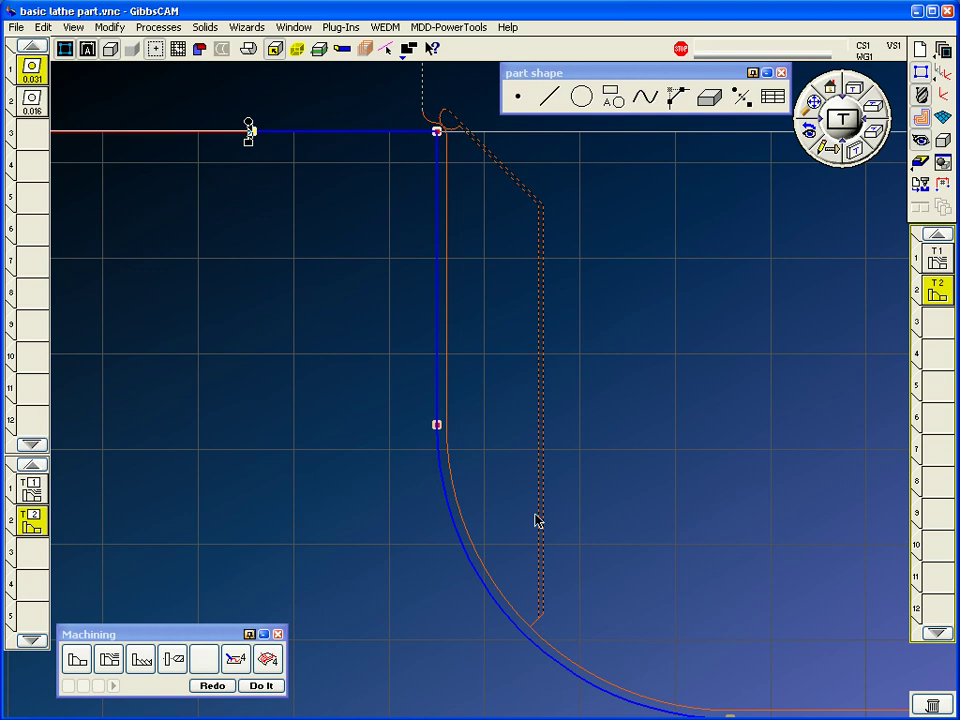
Step: Recheck the Process #2 Contour settings and fit the whole part in the view
{"action": "double_click", "coordinate": [44, 517]}
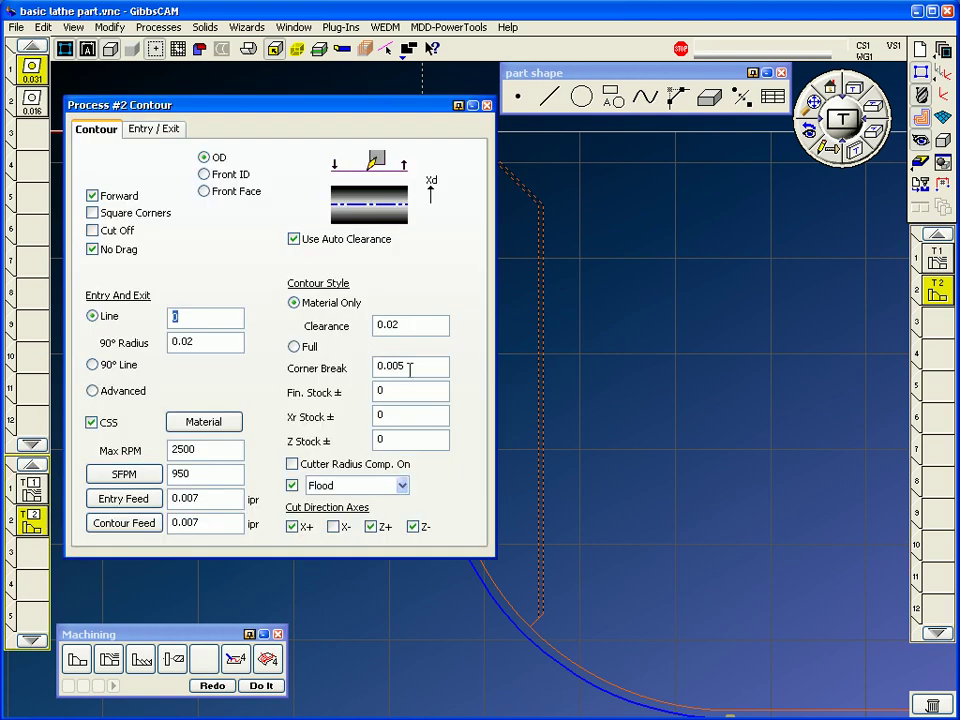
{"action": "left_click", "coordinate": [486, 105]}
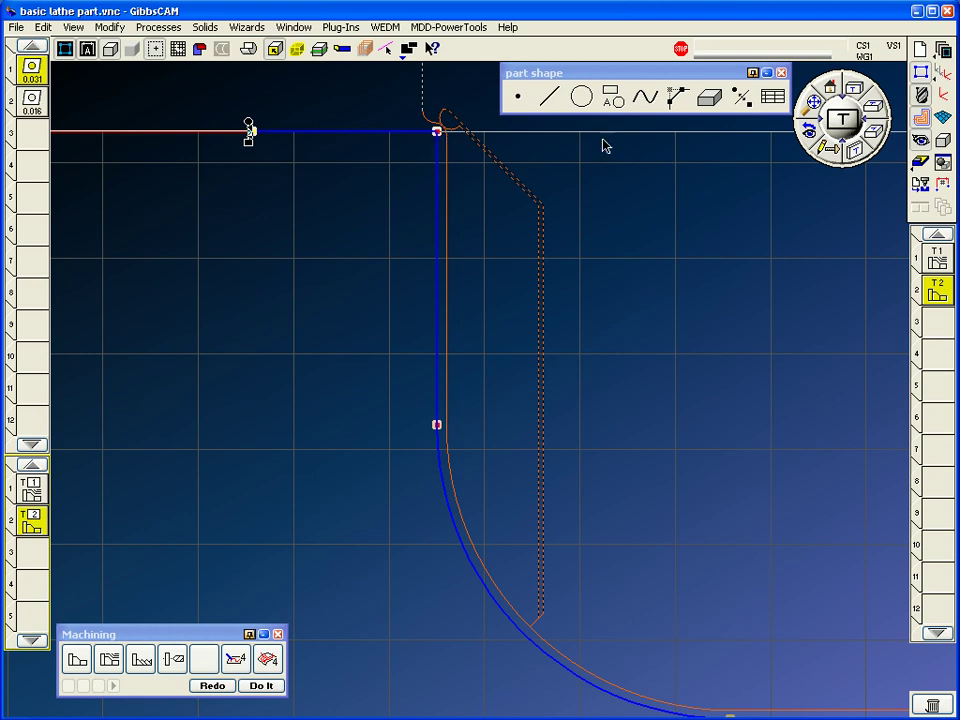
{"action": "key", "text": "ctrl+f"}
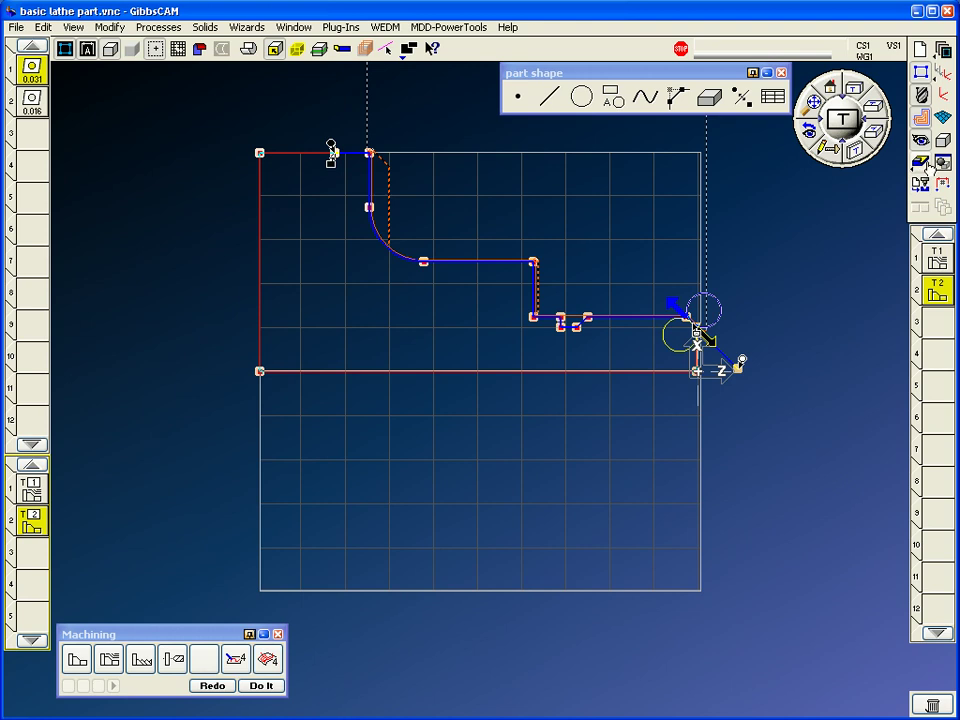
Step: Replay the Flash CPR Cut from raw stock in isometric view and zoom in on the machined profile
{"action": "left_click", "coordinate": [920, 185]}
{"action": "left_click", "coordinate": [866, 140]}
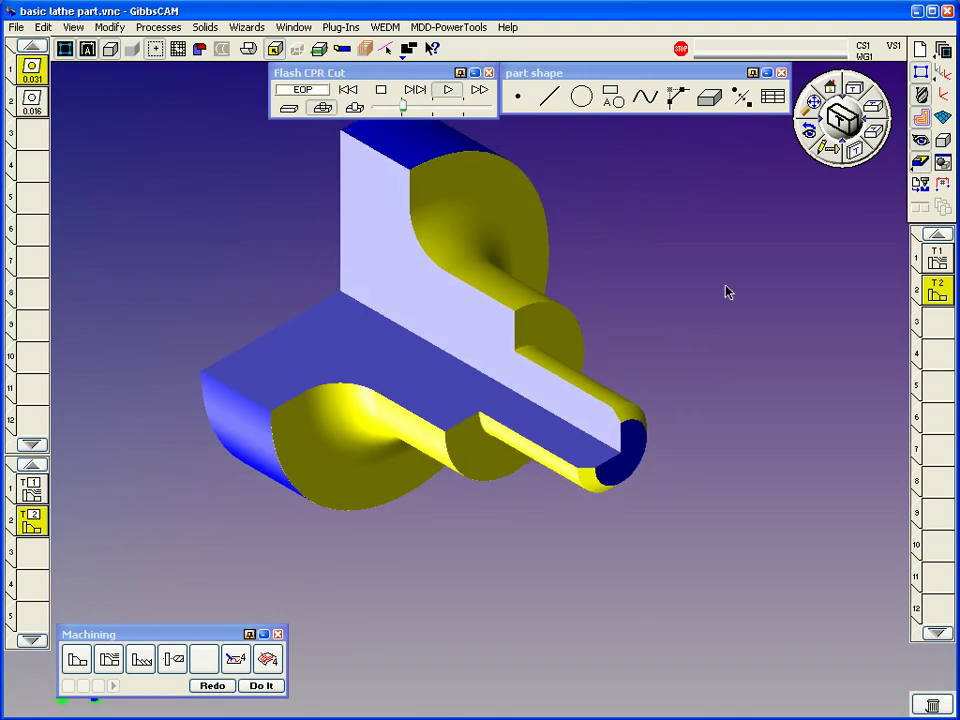
{"action": "left_click", "coordinate": [380, 89]}
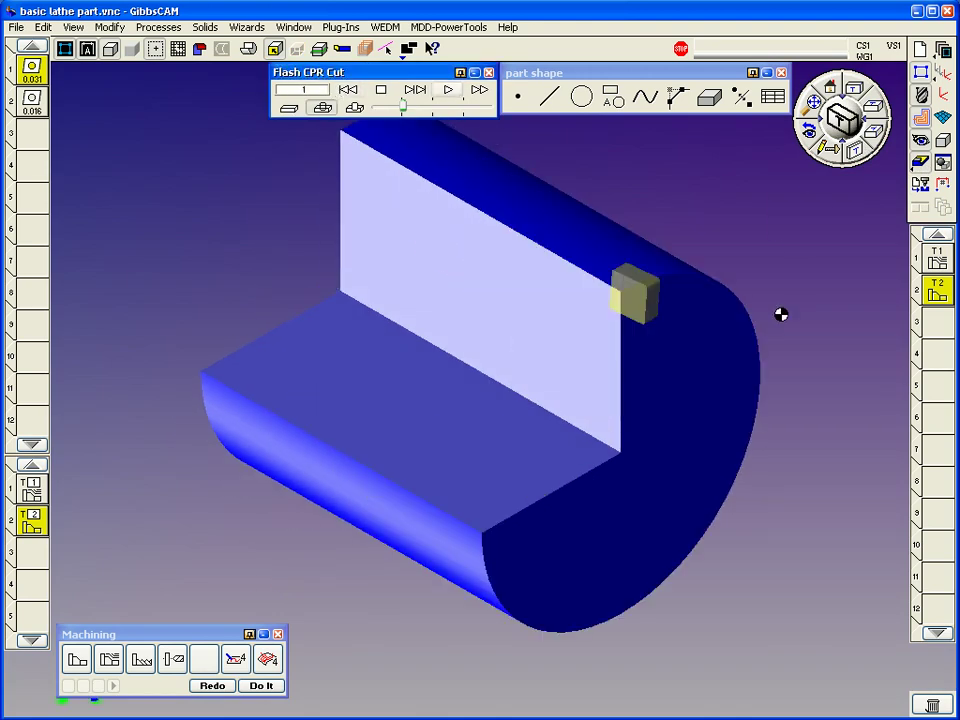
{"action": "left_click", "coordinate": [448, 90]}
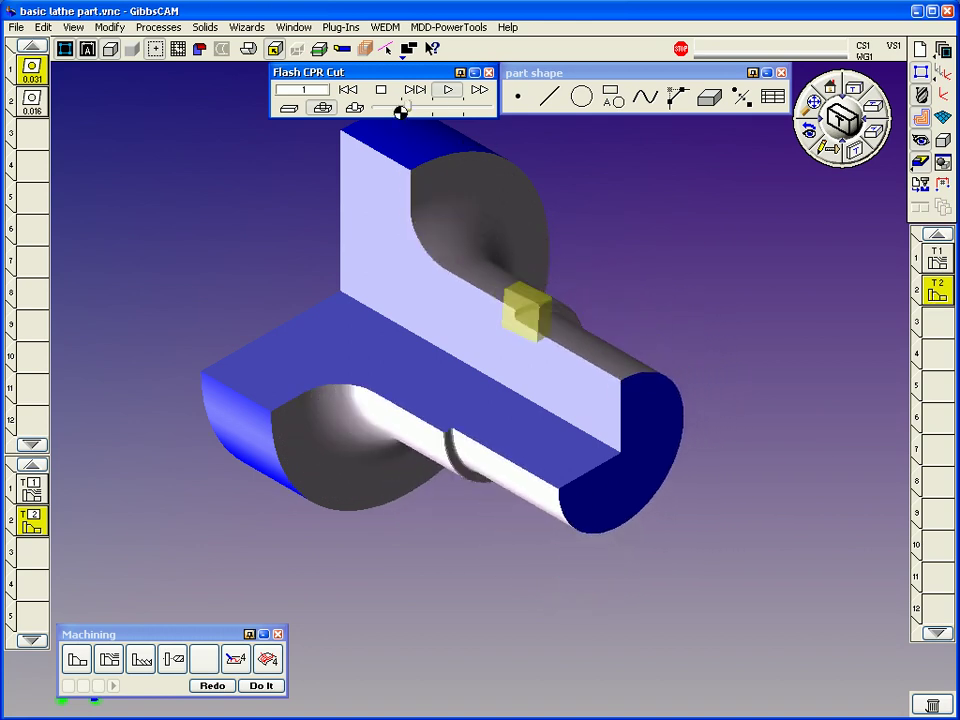
{"action": "left_click_drag", "start_coordinate": [720, 452], "coordinate": [449, 213]}
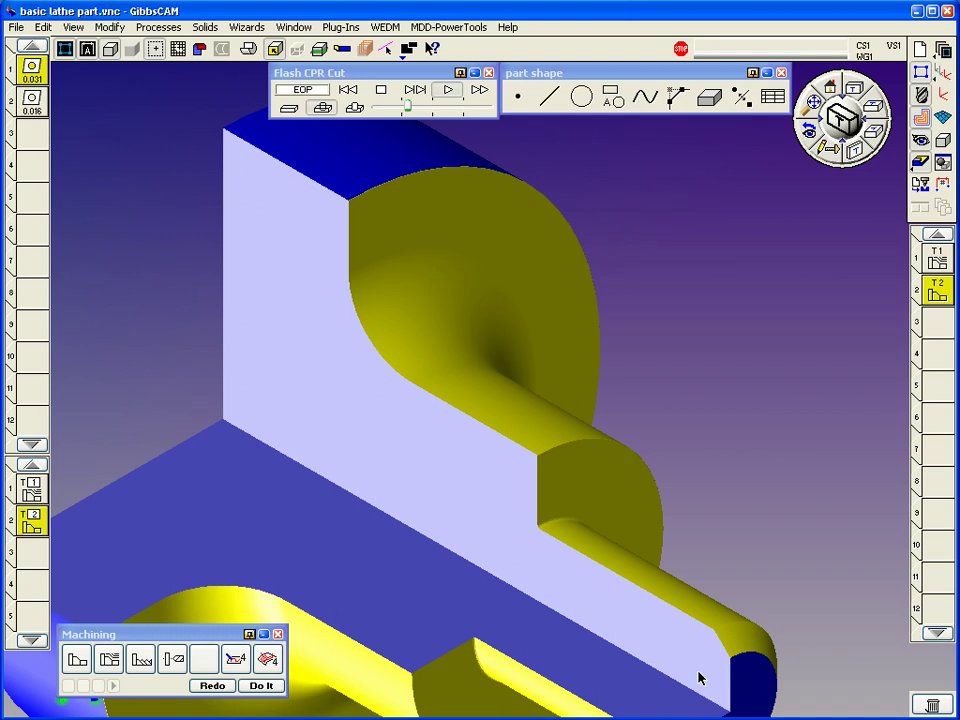
Step: Set Op Color From to Op Number and change Op 1's cut colour from dark red to light green
{"action": "right_click", "coordinate": [417, 77]}
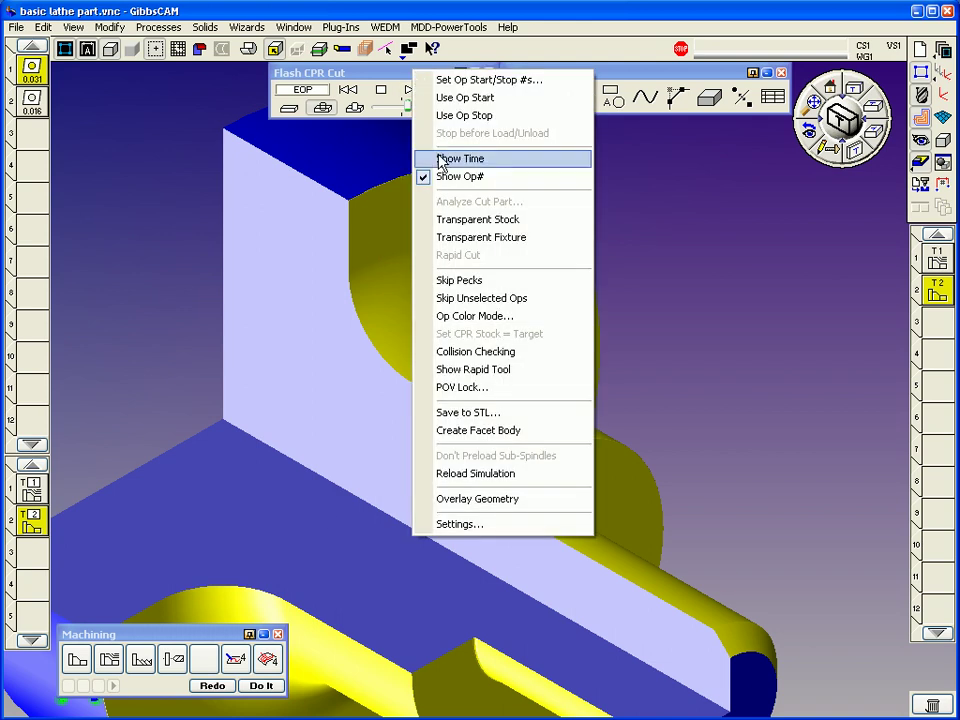
{"action": "left_click", "coordinate": [474, 318]}
{"action": "left_click", "coordinate": [480, 229]}
{"action": "left_click", "coordinate": [500, 266]}
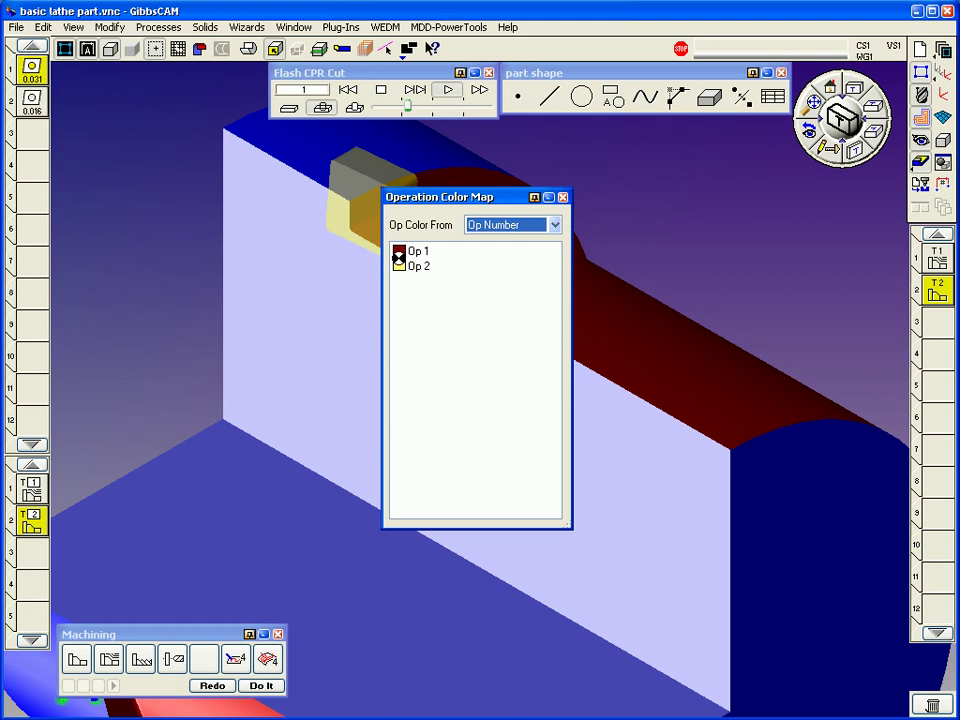
{"action": "double_click", "coordinate": [399, 251]}
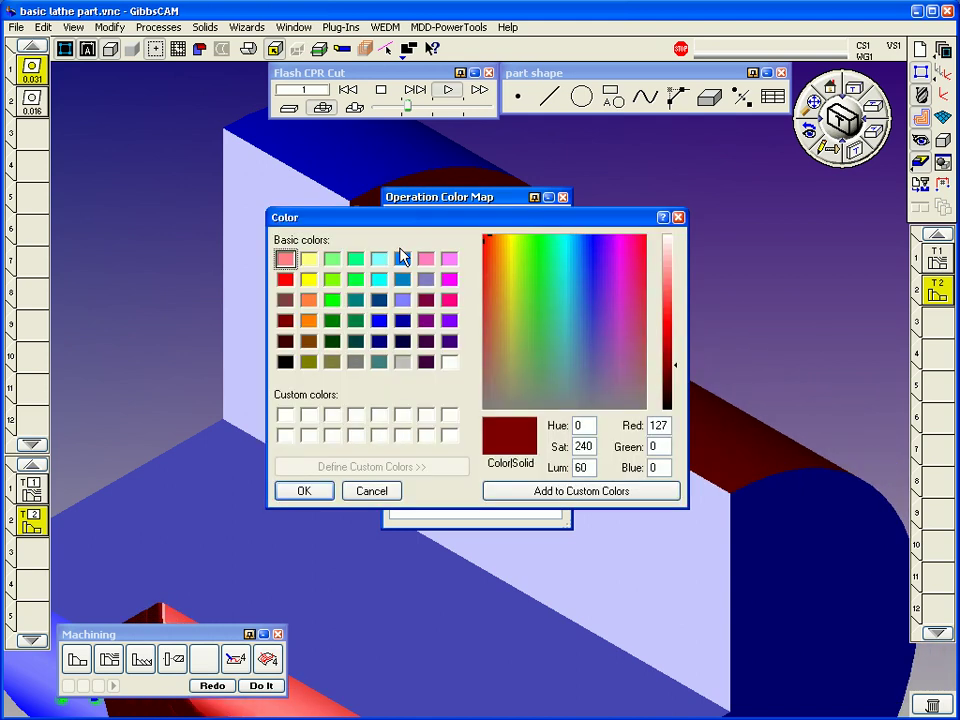
{"action": "left_click", "coordinate": [334, 262]}
{"action": "left_click", "coordinate": [319, 489]}
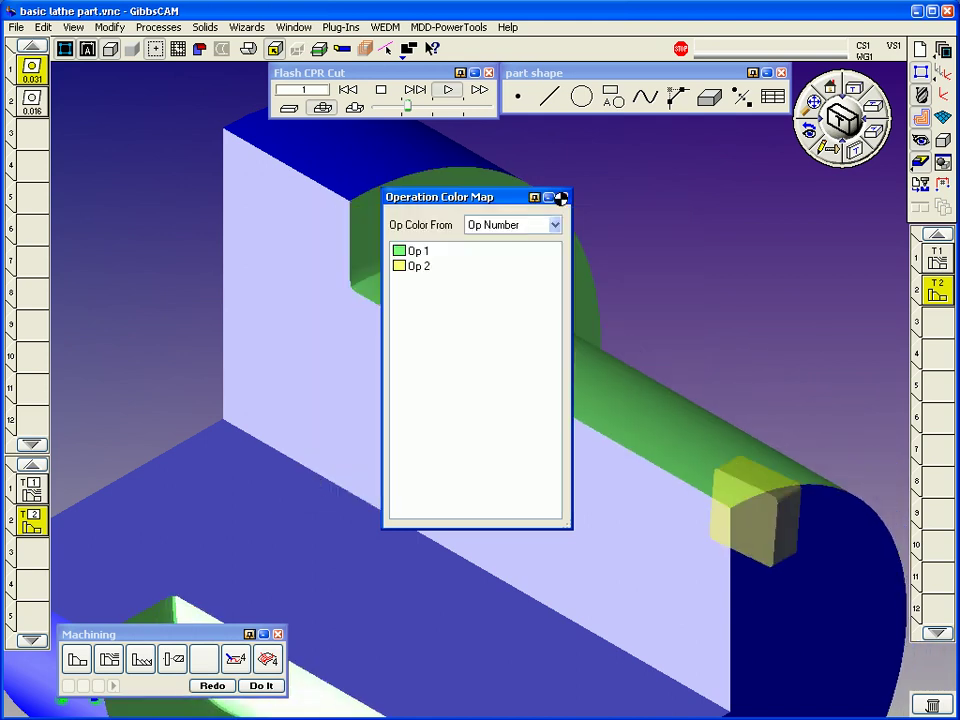
{"action": "left_click", "coordinate": [561, 197]}
{"action": "middle_click_drag", "start_coordinate": [620, 300], "coordinate": [641, 324]}
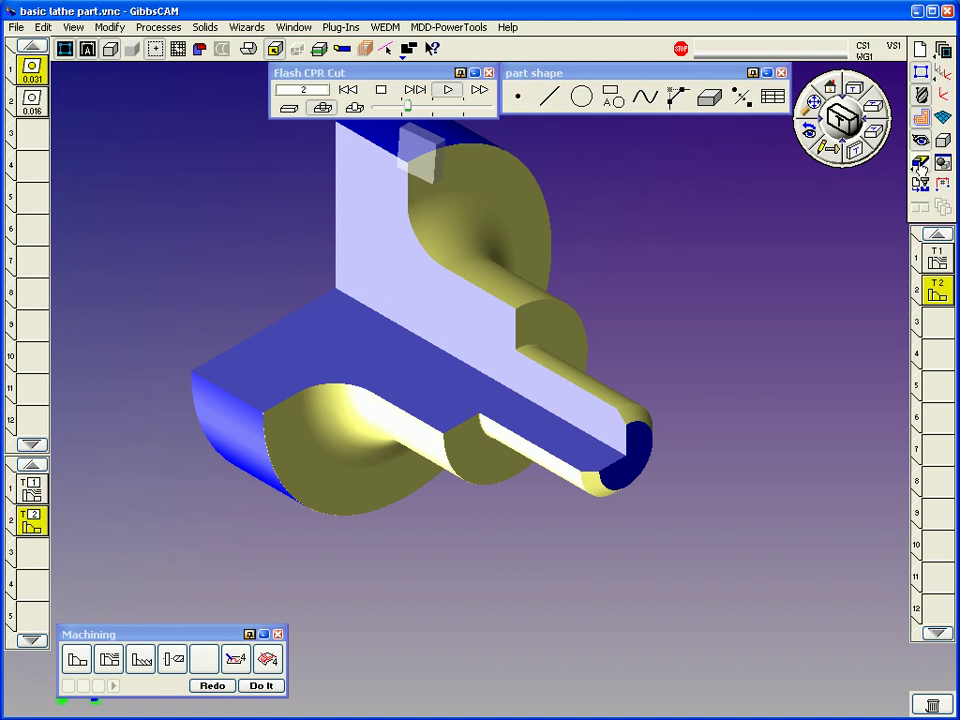
Step: In Top view with both processes selected, load the grooving process '.097 wide R & F 1018 steel.PRC'
{"action": "key", "text": "ctrl+t"}
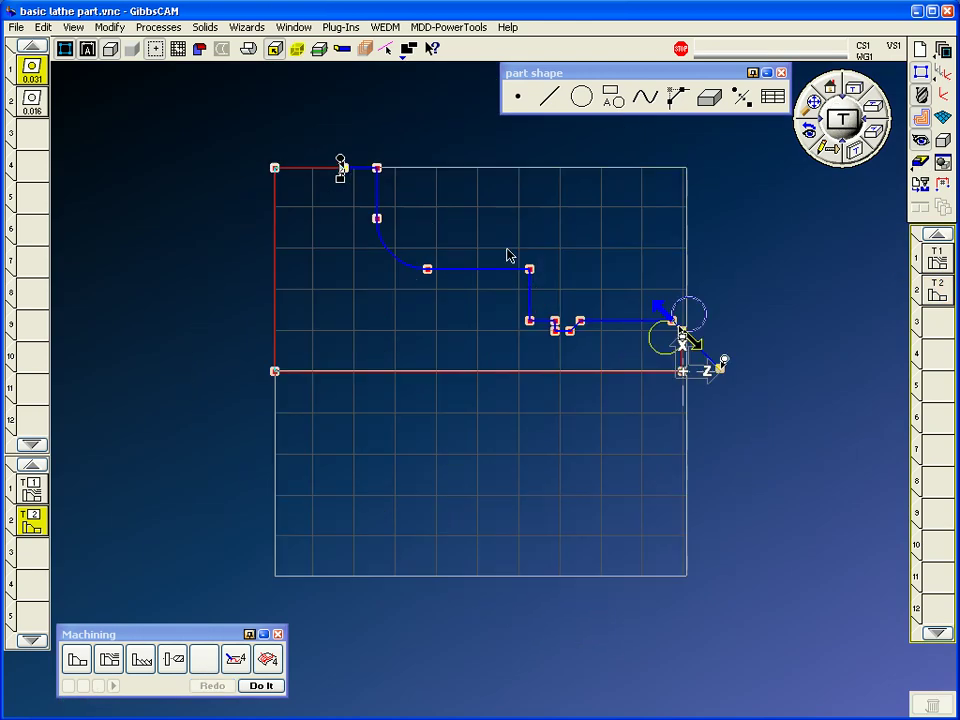
{"action": "left_click", "coordinate": [35, 500], "text": "shift"}
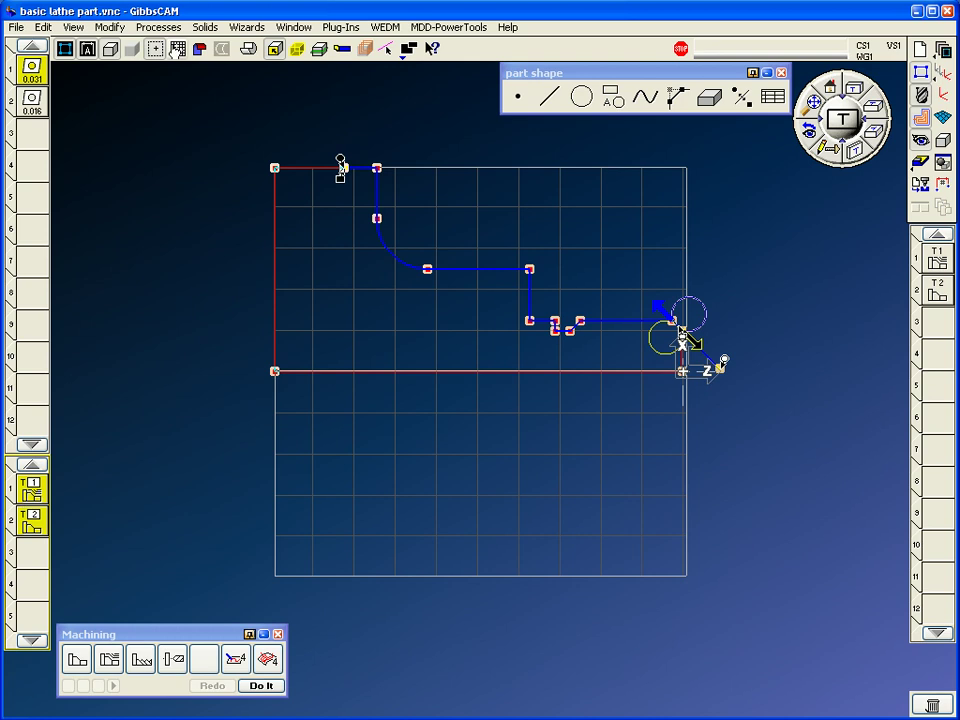
{"action": "left_click", "coordinate": [158, 27]}
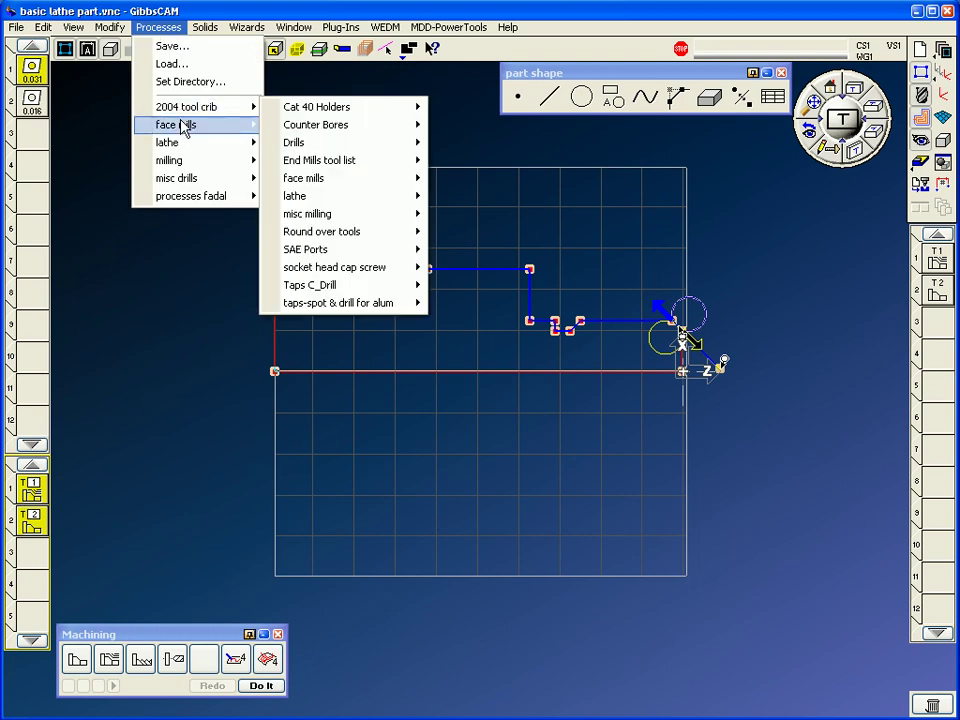
{"action": "mouse_move", "coordinate": [180, 142]}
{"action": "mouse_move", "coordinate": [307, 147]}
{"action": "mouse_move", "coordinate": [467, 143]}
{"action": "mouse_move", "coordinate": [651, 219]}
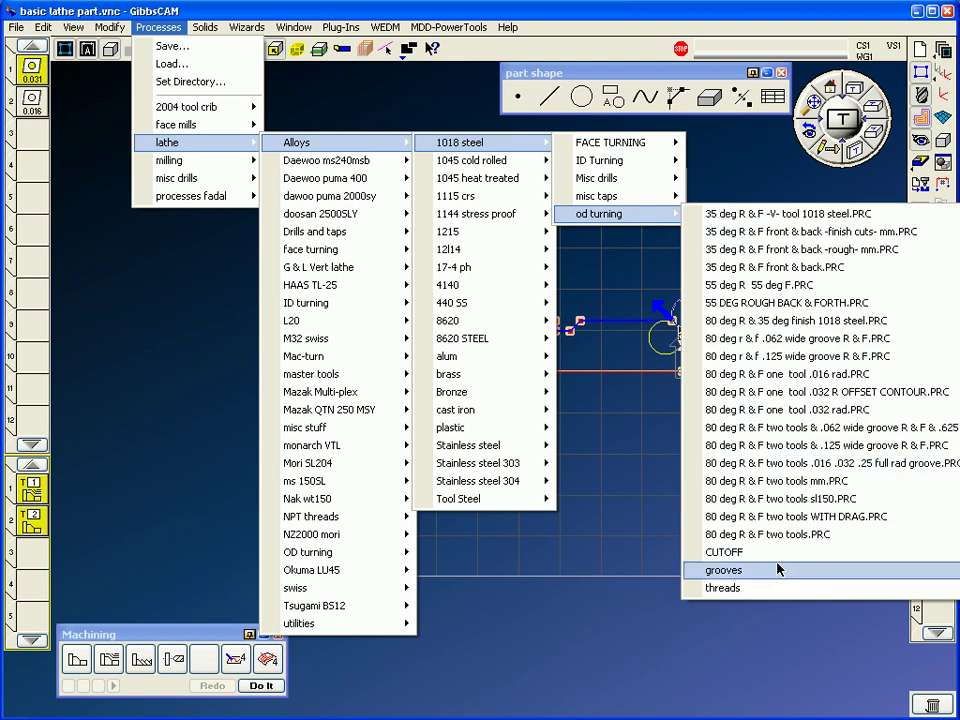
{"action": "mouse_move", "coordinate": [762, 561]}
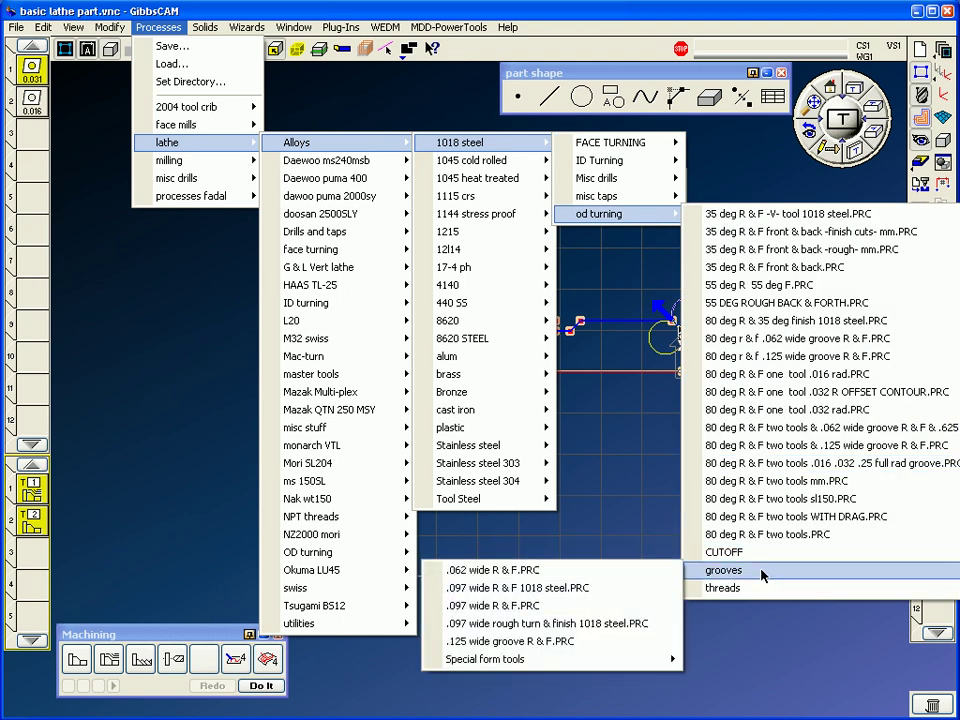
{"action": "left_click", "coordinate": [535, 588]}
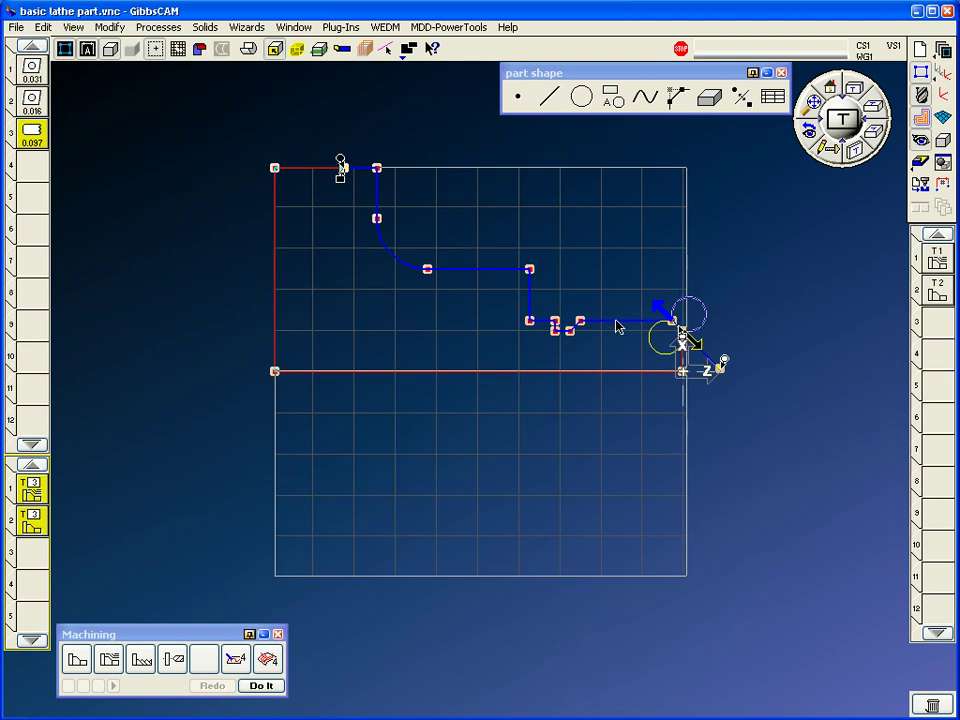
Step: Select the part contour ending at the groove corner and generate grooving operations 3 and 4
{"action": "double_click", "coordinate": [614, 320]}
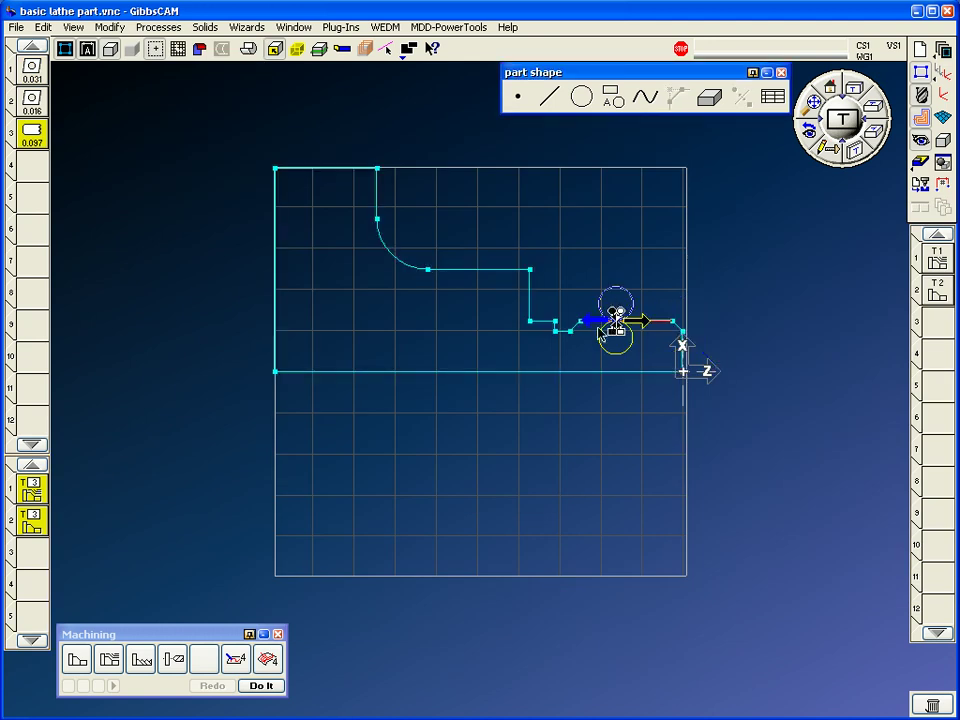
{"action": "right_click", "coordinate": [539, 322]}
{"action": "left_click", "coordinate": [570, 429]}
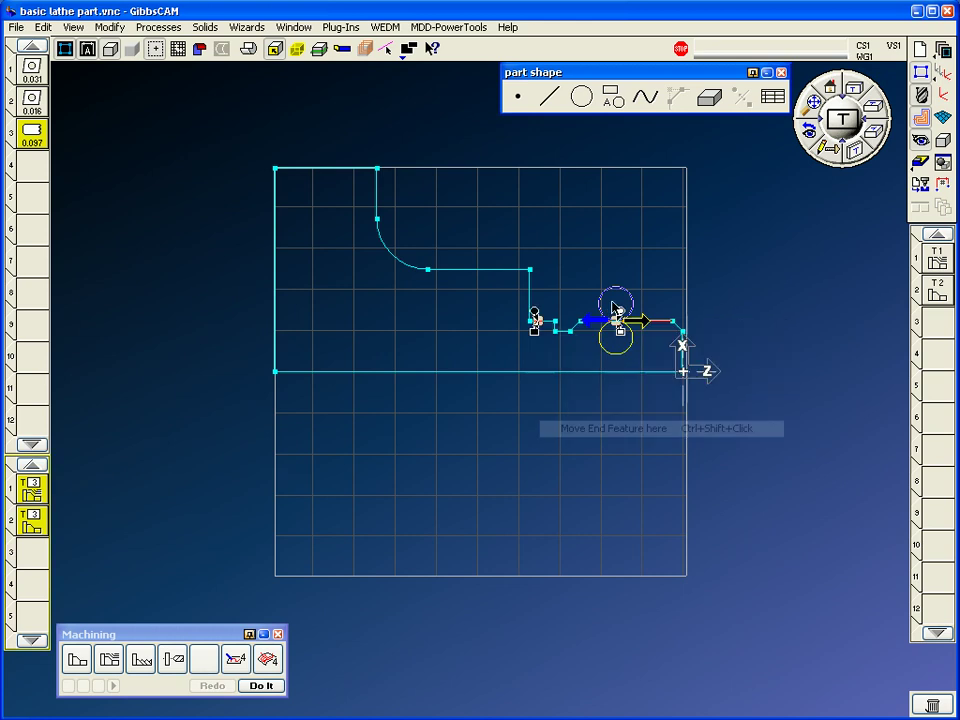
{"action": "left_click_drag", "start_coordinate": [683, 254], "coordinate": [398, 450]}
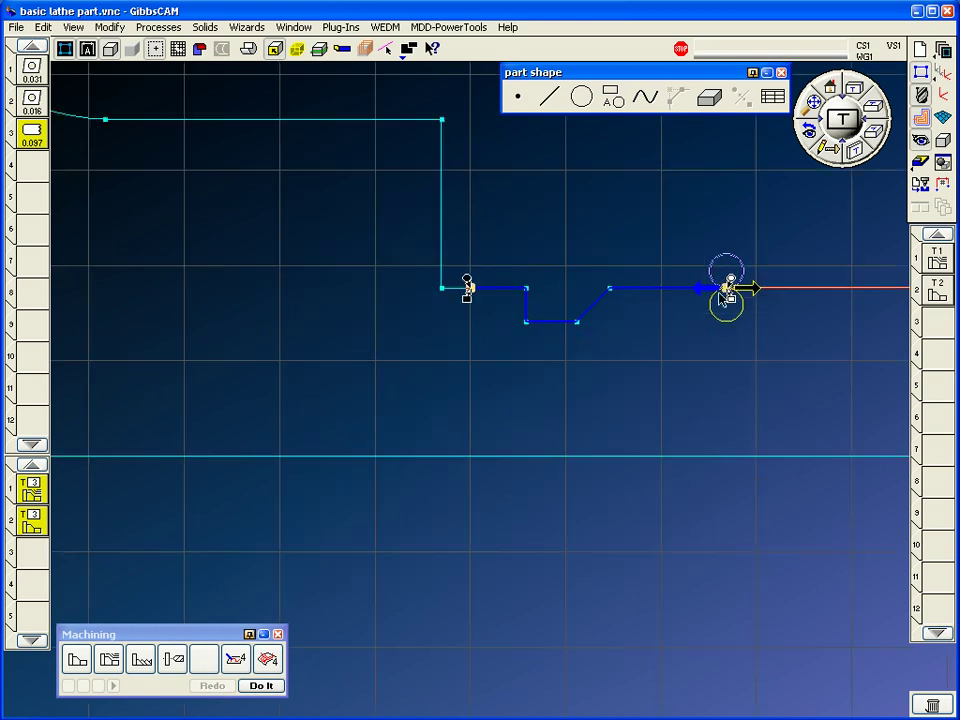
{"action": "left_click", "coordinate": [253, 686]}
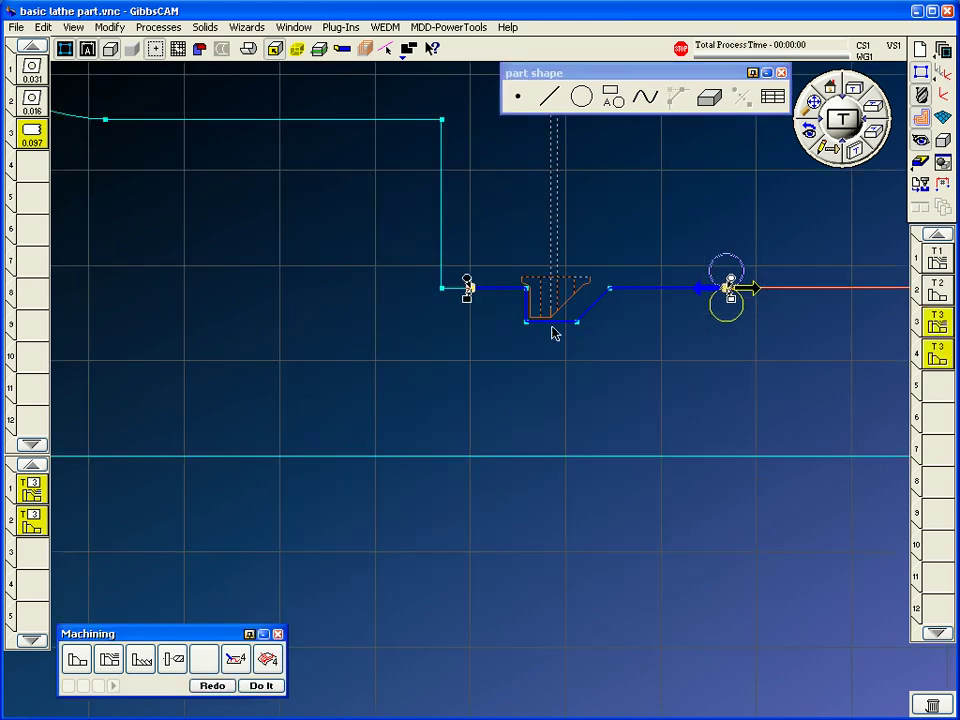
Step: Review the grooving rough and contour process settings, then run the cut simulation
{"action": "double_click", "coordinate": [33, 492]}
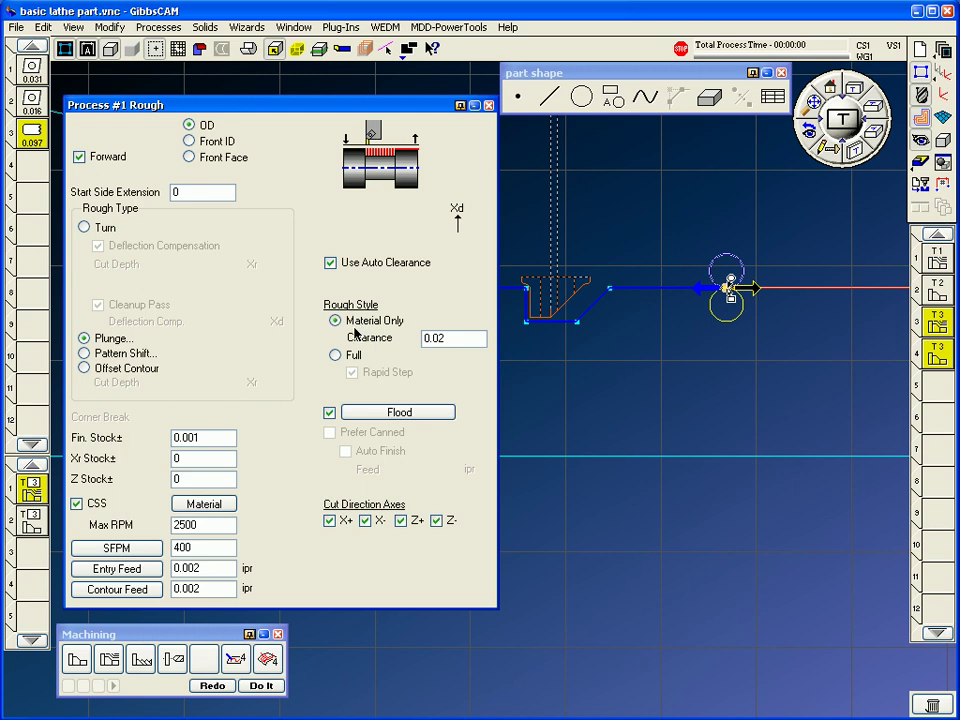
{"action": "left_click", "coordinate": [32, 521]}
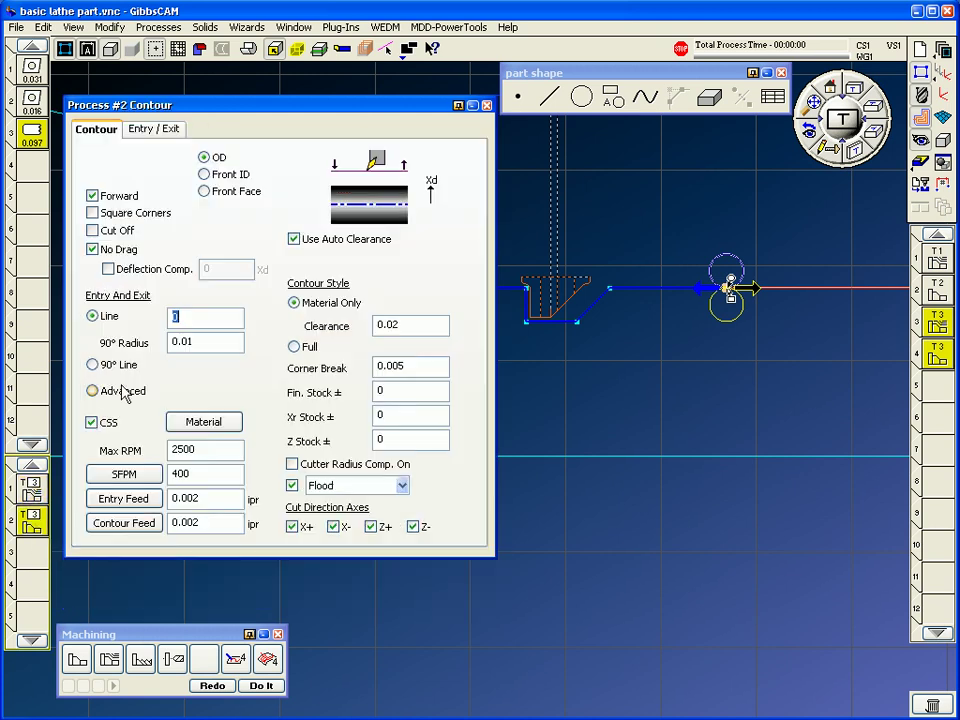
{"action": "left_click", "coordinate": [486, 105]}
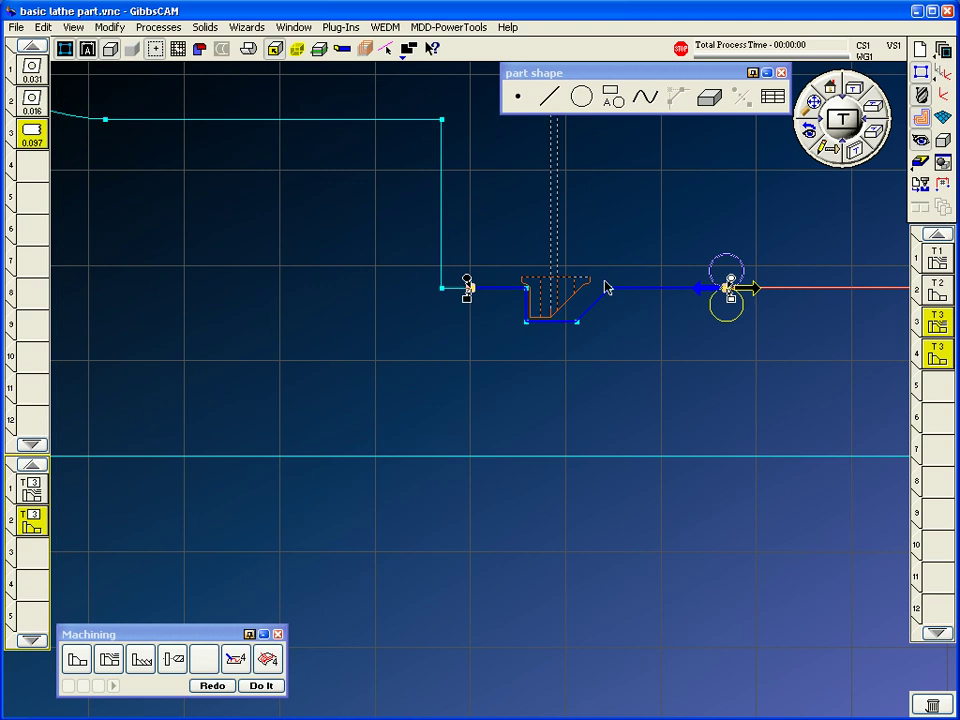
{"action": "key", "text": "ctrl+shift+f"}
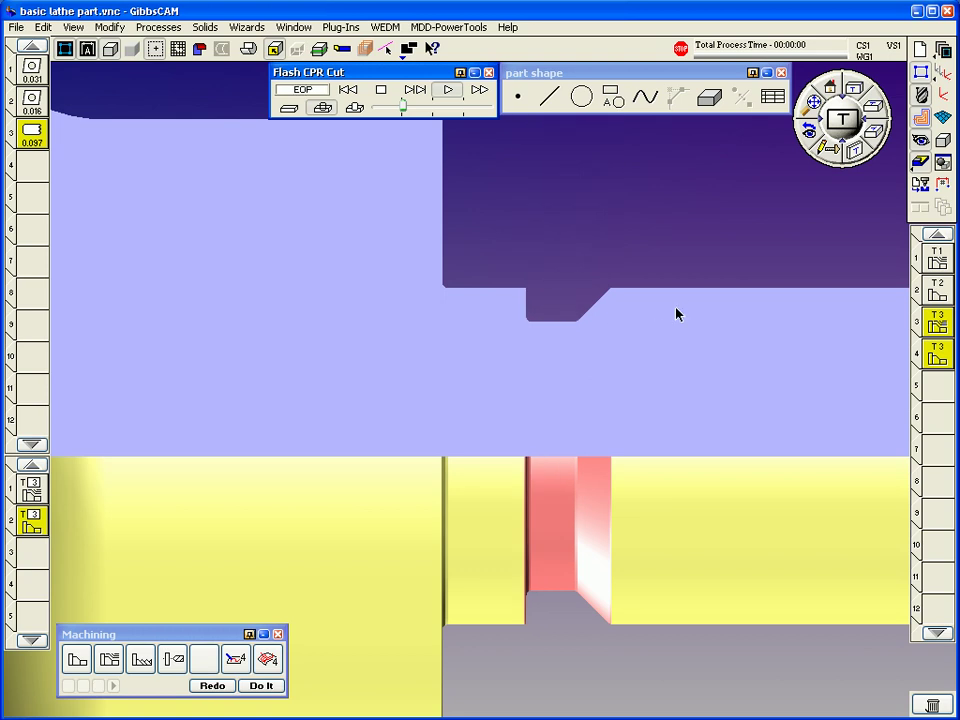
Step: Overlay part geometry on the simulated groove, view it obliquely, then remove the overlay and deselect the ops
{"action": "left_click", "coordinate": [446, 88]}
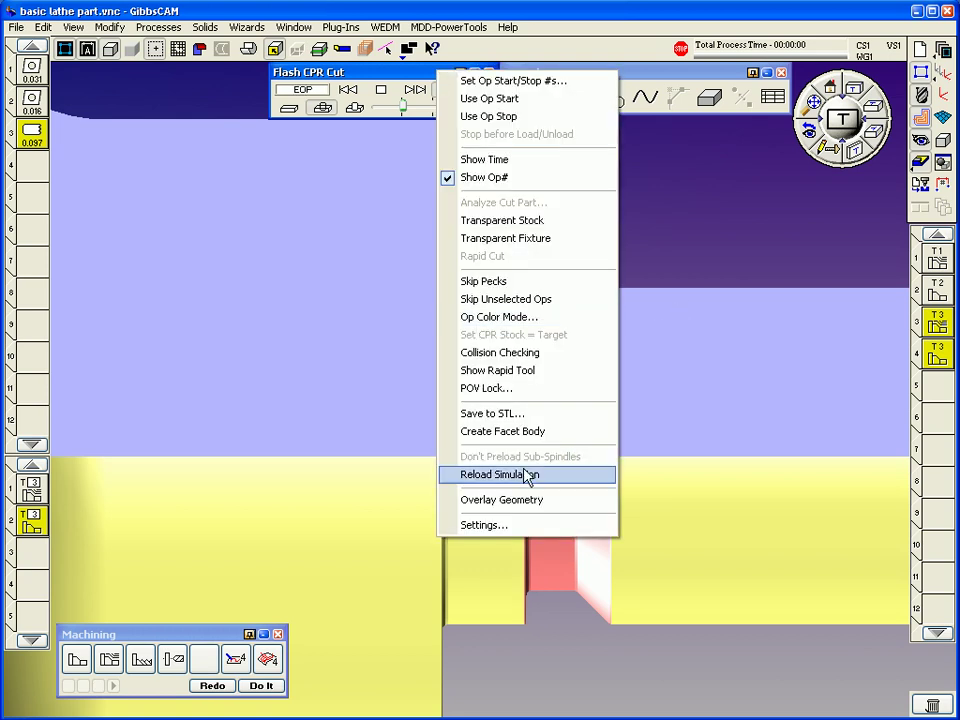
{"action": "left_click", "coordinate": [528, 500]}
{"action": "scroll", "coordinate": [560, 316], "scroll_direction": "down", "scroll_amount": 3}
{"action": "middle_click_drag", "start_coordinate": [684, 322], "coordinate": [574, 294]}
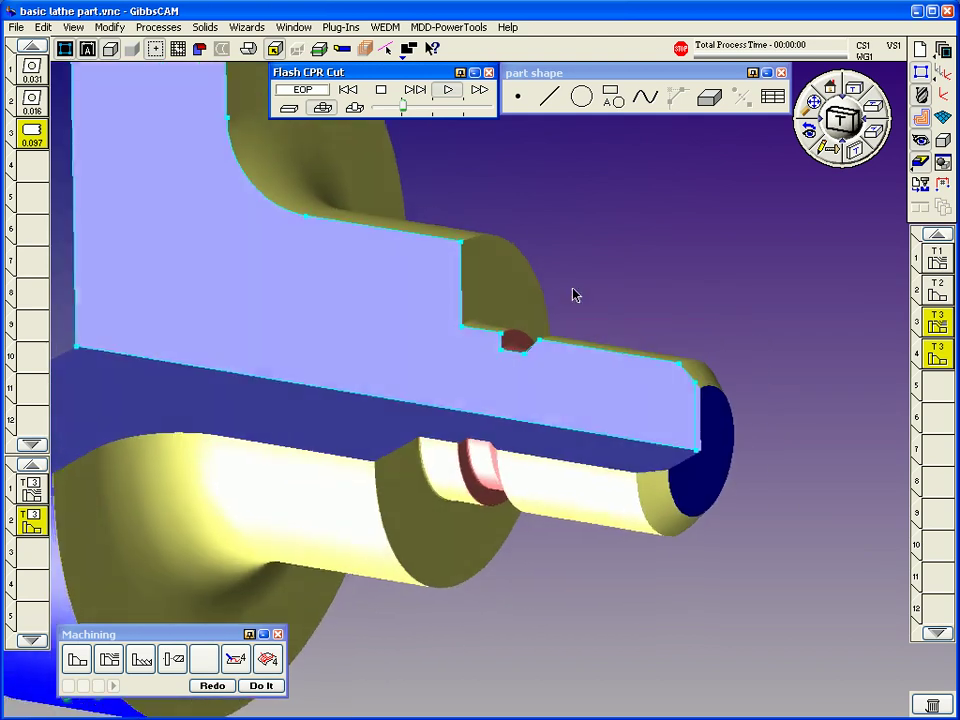
{"action": "right_click", "coordinate": [421, 73]}
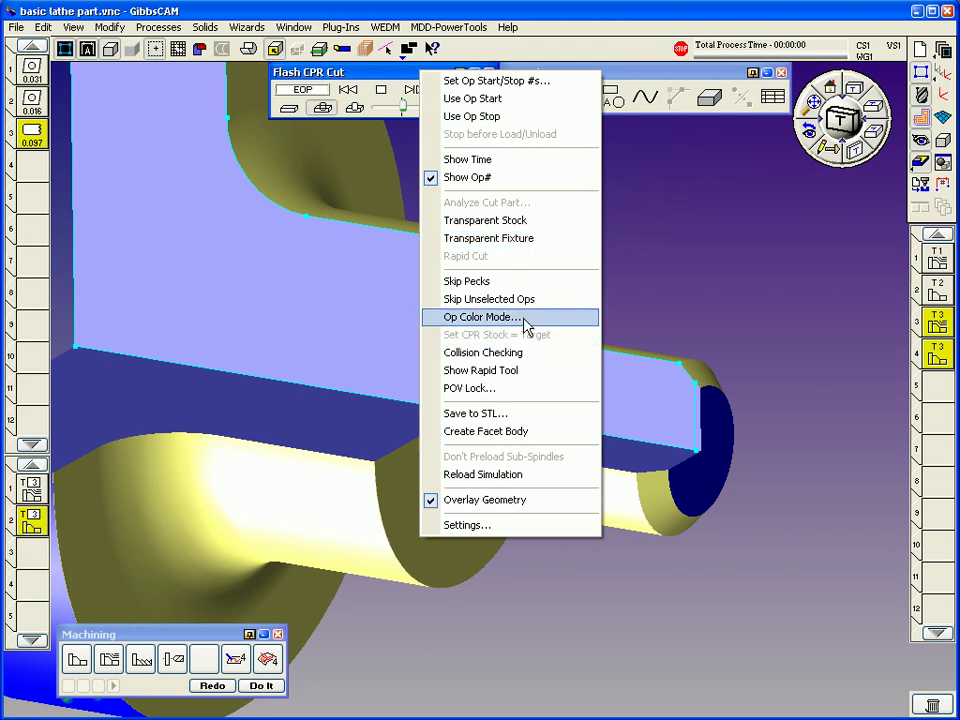
{"action": "left_click", "coordinate": [505, 500]}
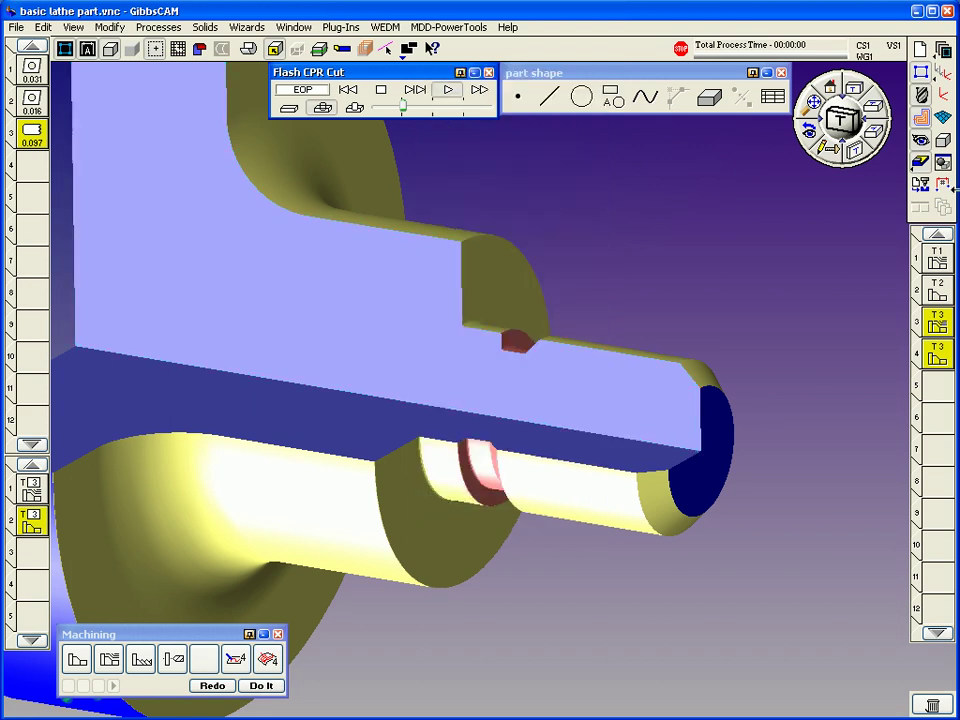
{"action": "left_click", "coordinate": [945, 388]}
Step: Close the simulation and load the 1018 steel OD turning thread process 1.0-8 unc-2b.PRC
{"action": "left_click", "coordinate": [920, 168]}
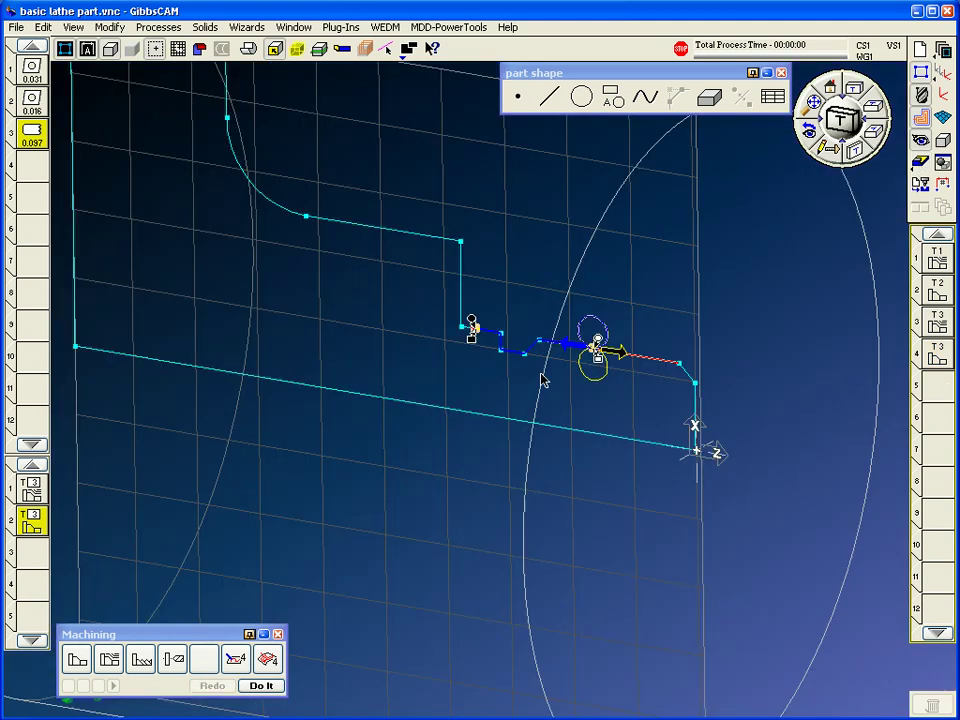
{"action": "left_click", "coordinate": [617, 362]}
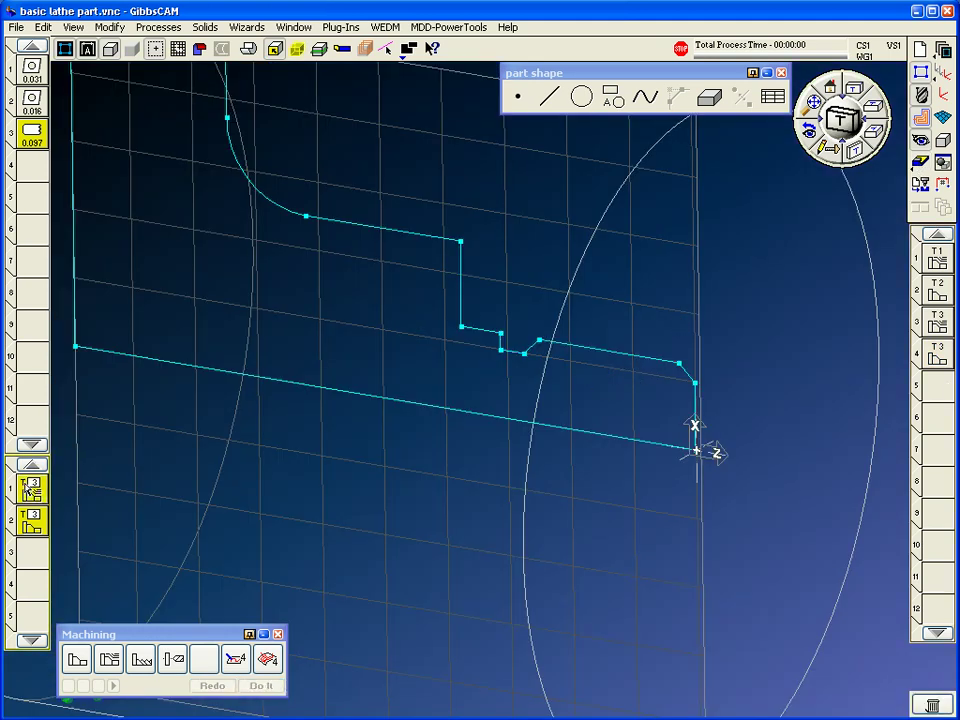
{"action": "left_click", "coordinate": [158, 27]}
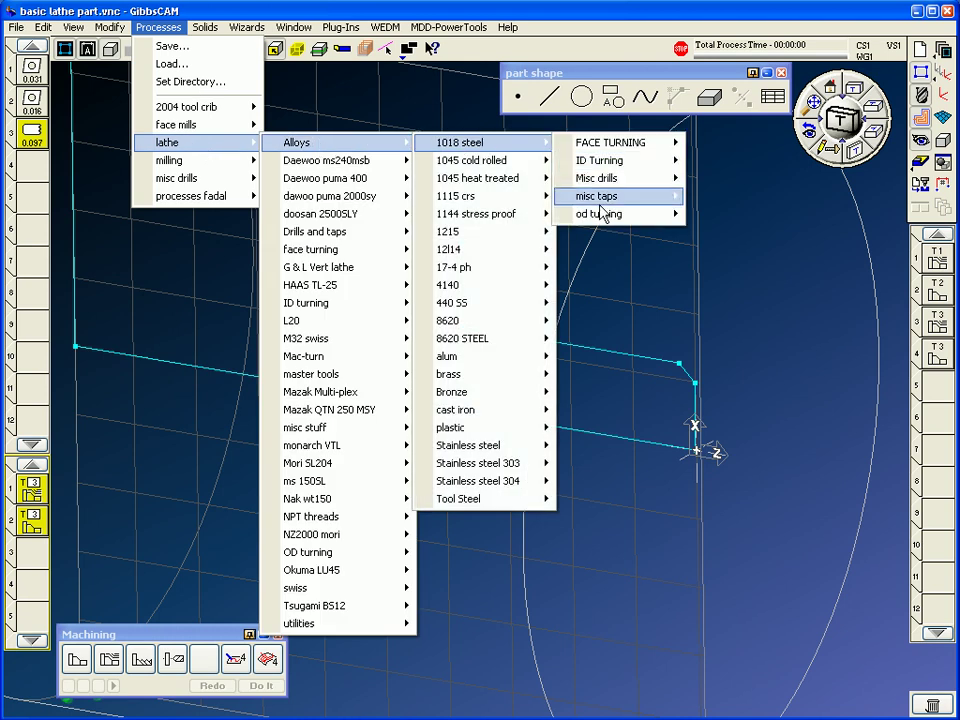
{"action": "mouse_move", "coordinate": [606, 215]}
{"action": "mouse_move", "coordinate": [755, 590]}
{"action": "left_click", "coordinate": [527, 590]}
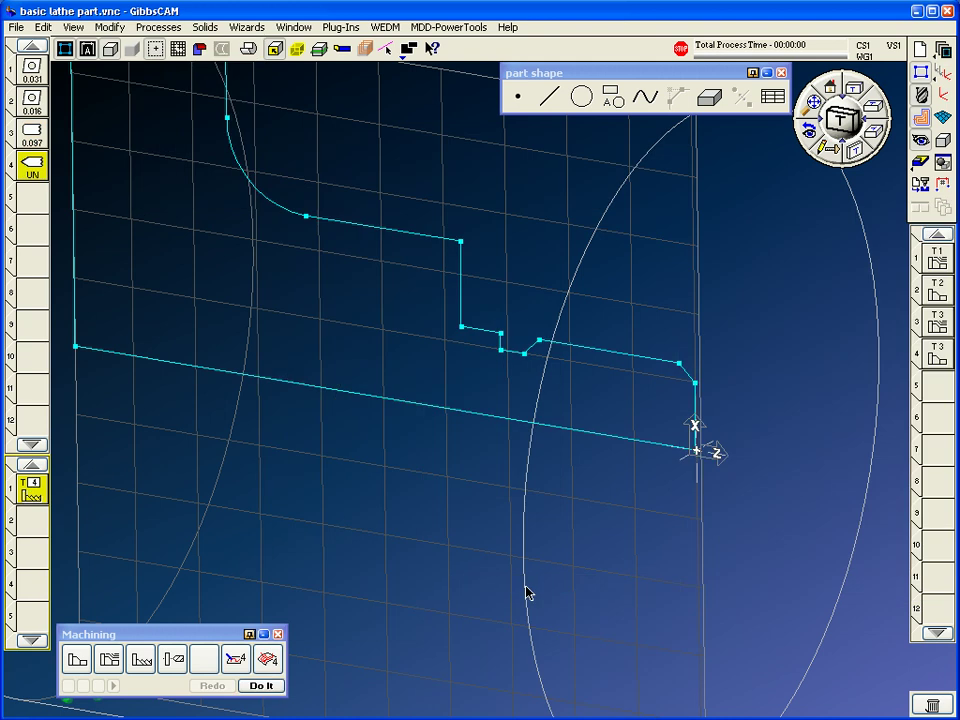
Step: In the thread process, keep the UN thread style and set 8 TPI
{"action": "double_click", "coordinate": [34, 492]}
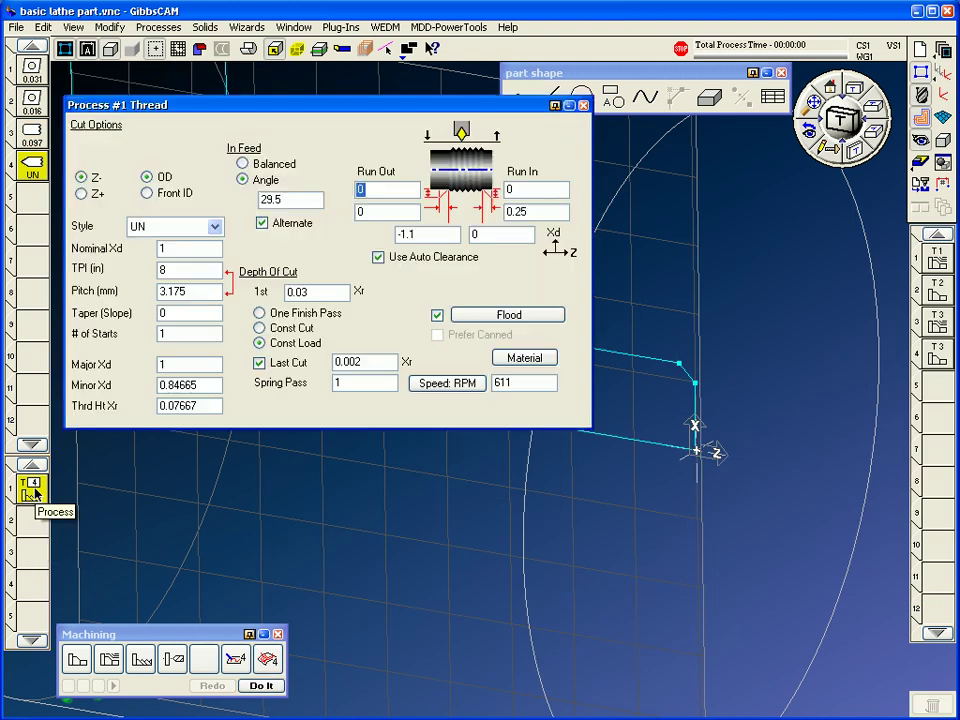
{"action": "left_click", "coordinate": [200, 232]}
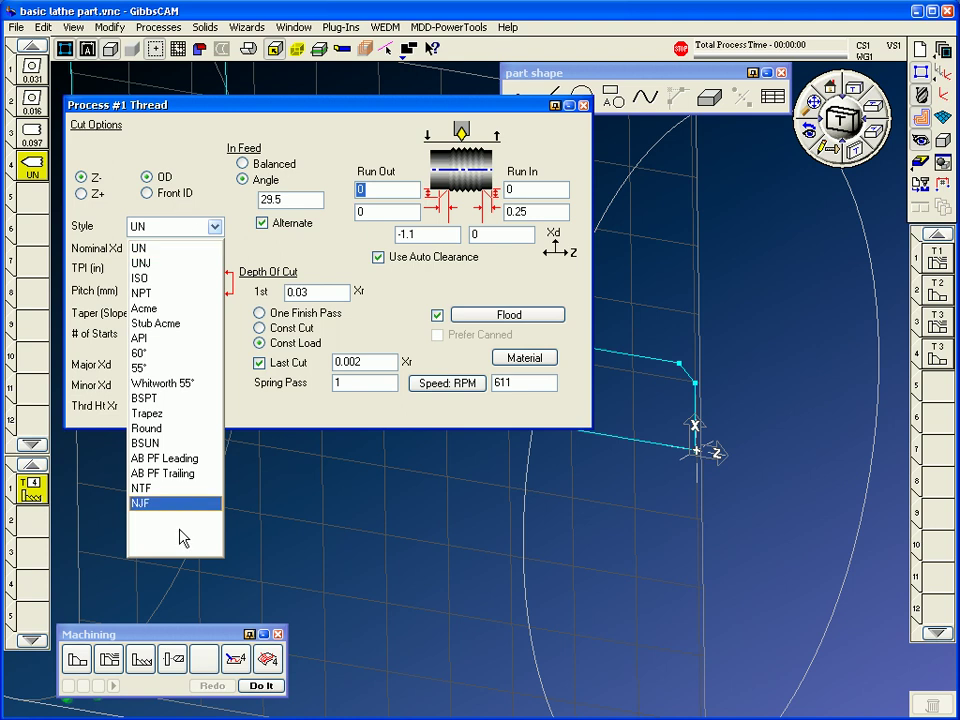
{"action": "left_click", "coordinate": [170, 250]}
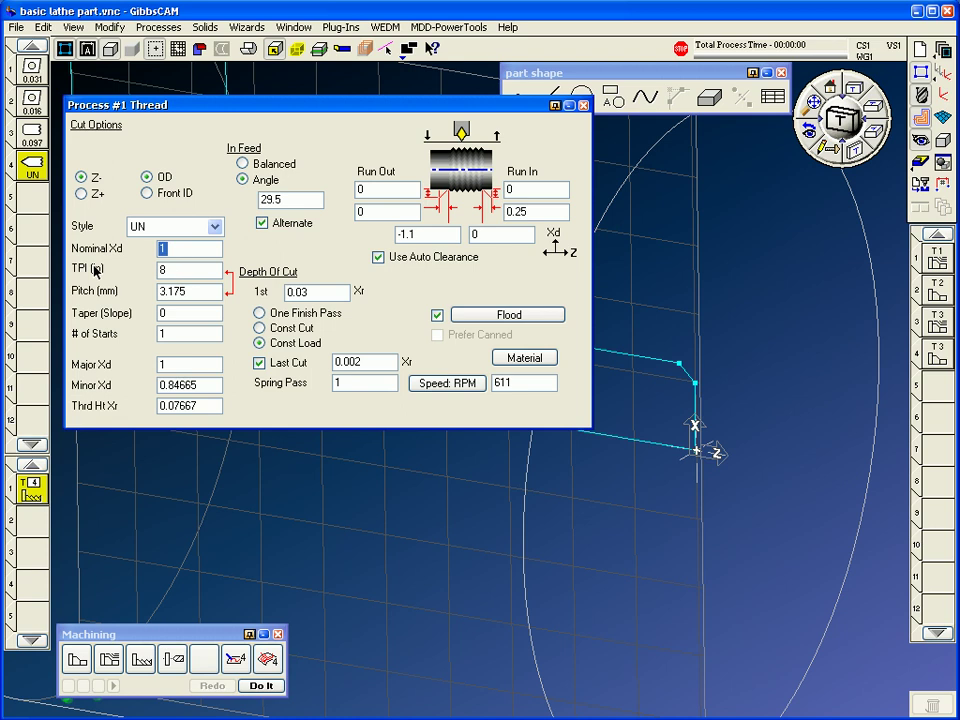
{"action": "type", "text": "12"}
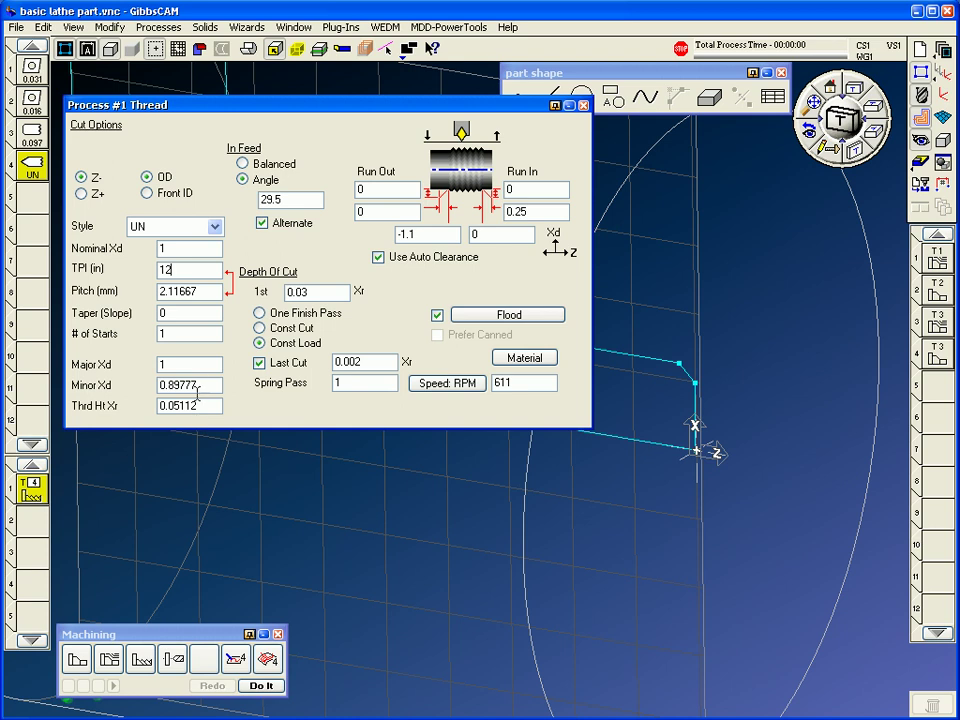
{"action": "double_click", "coordinate": [176, 269]}
{"action": "type", "text": "8"}
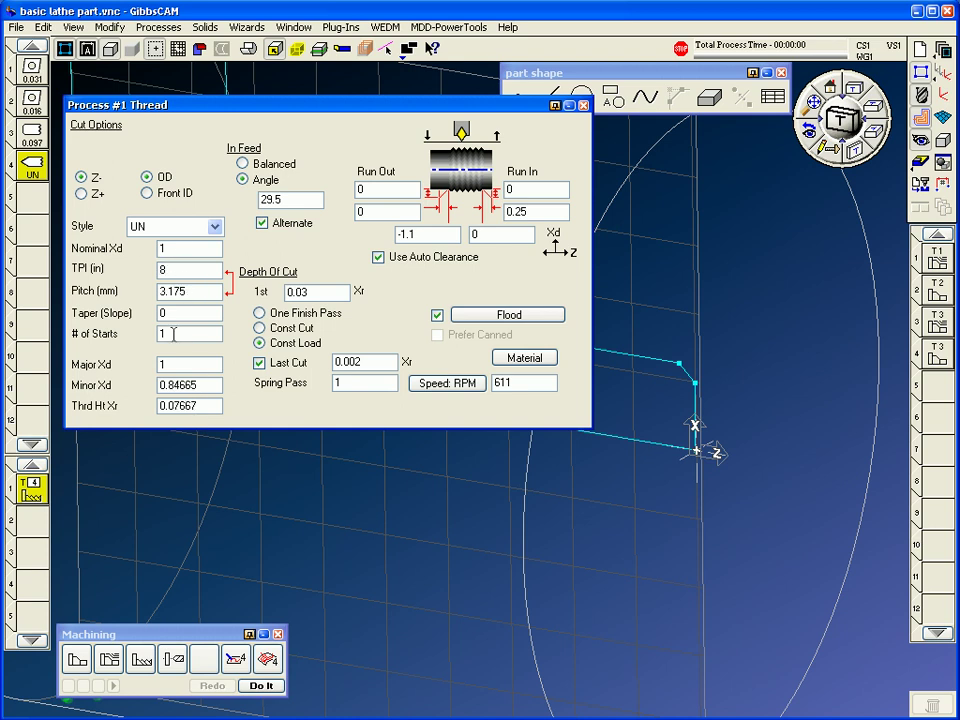
Step: Set first cut depth 0.04, last cut 0.001, and pick the Z clearance point at -1.25
{"action": "left_click", "coordinate": [327, 293]}
{"action": "double_click", "coordinate": [539, 211]}
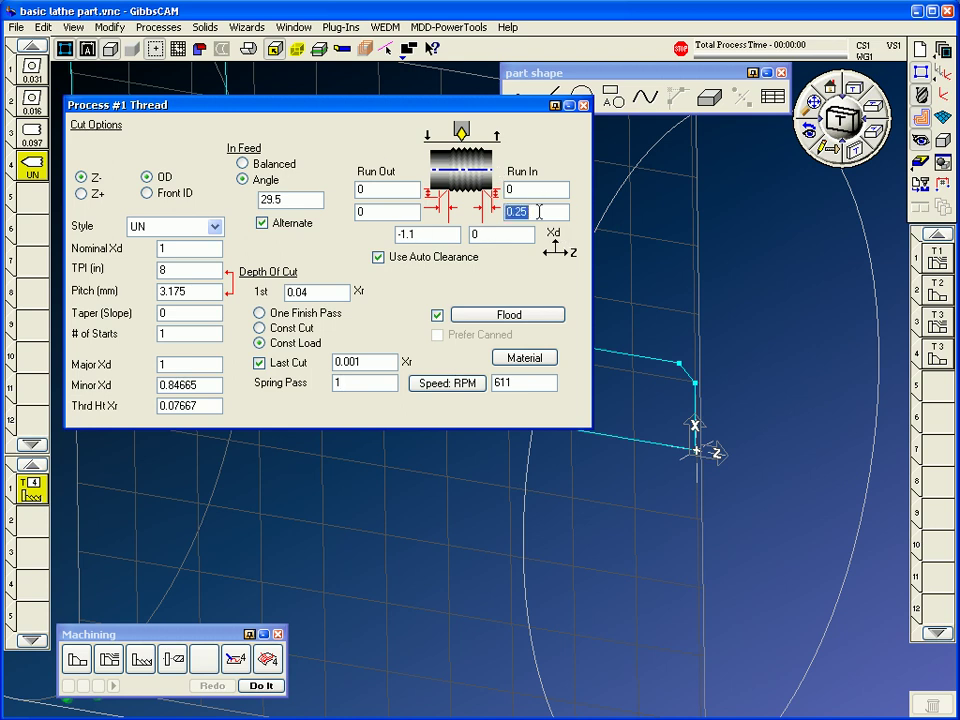
{"action": "left_click", "coordinate": [491, 236]}
{"action": "middle_click_drag", "start_coordinate": [600, 461], "coordinate": [789, 519]}
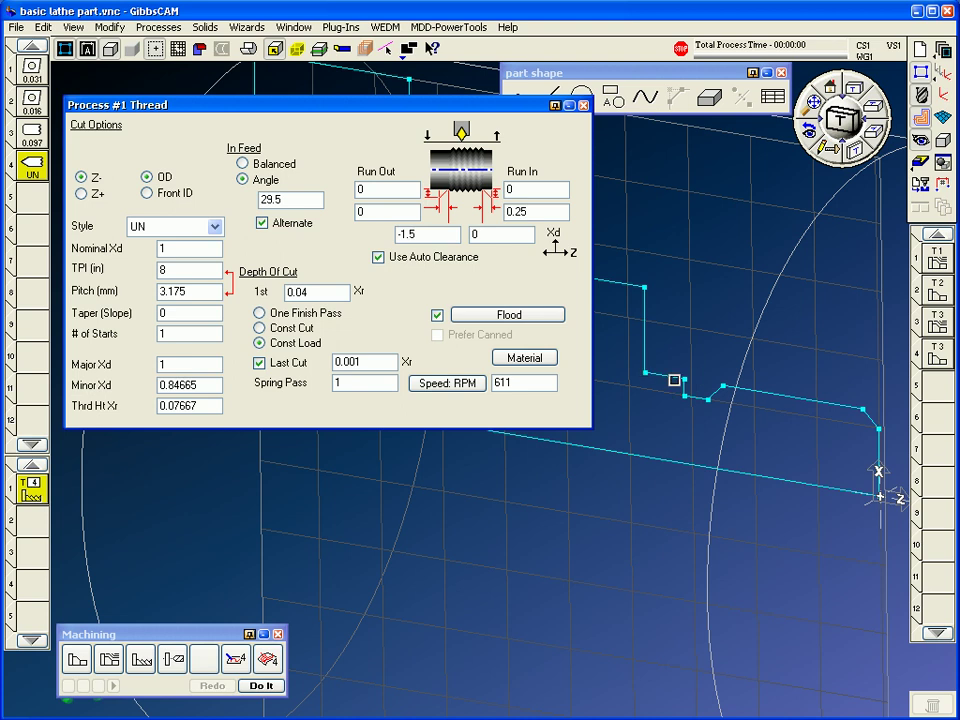
{"action": "left_click", "coordinate": [705, 399]}
Step: Generate the thread operation and view it in the shaded cut-part simulation
{"action": "left_click", "coordinate": [585, 105]}
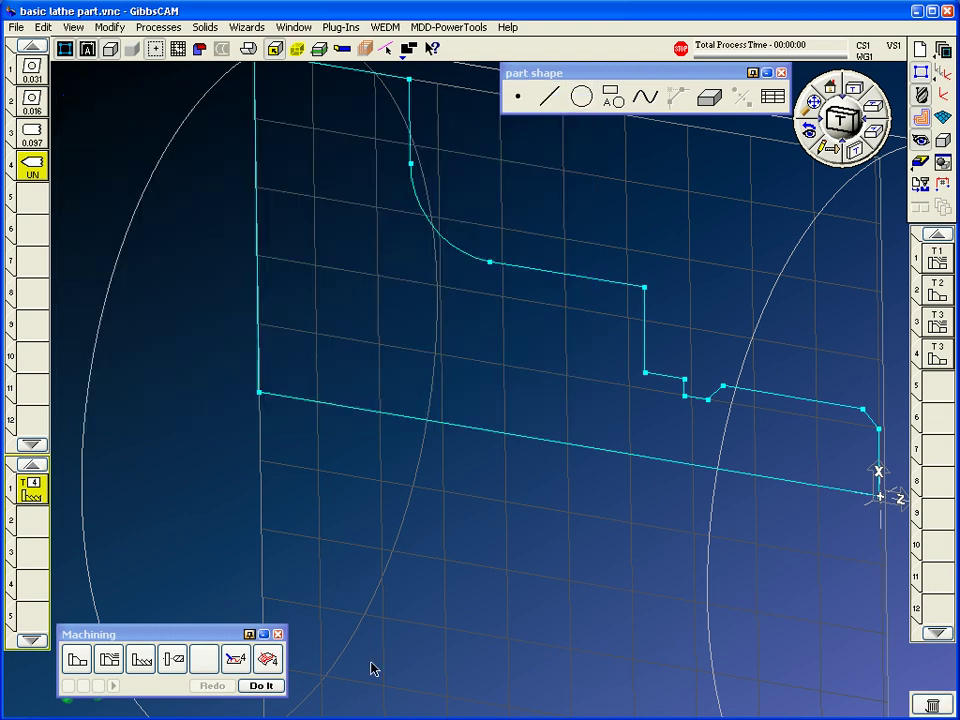
{"action": "left_click", "coordinate": [266, 685]}
{"action": "left_click", "coordinate": [920, 162]}
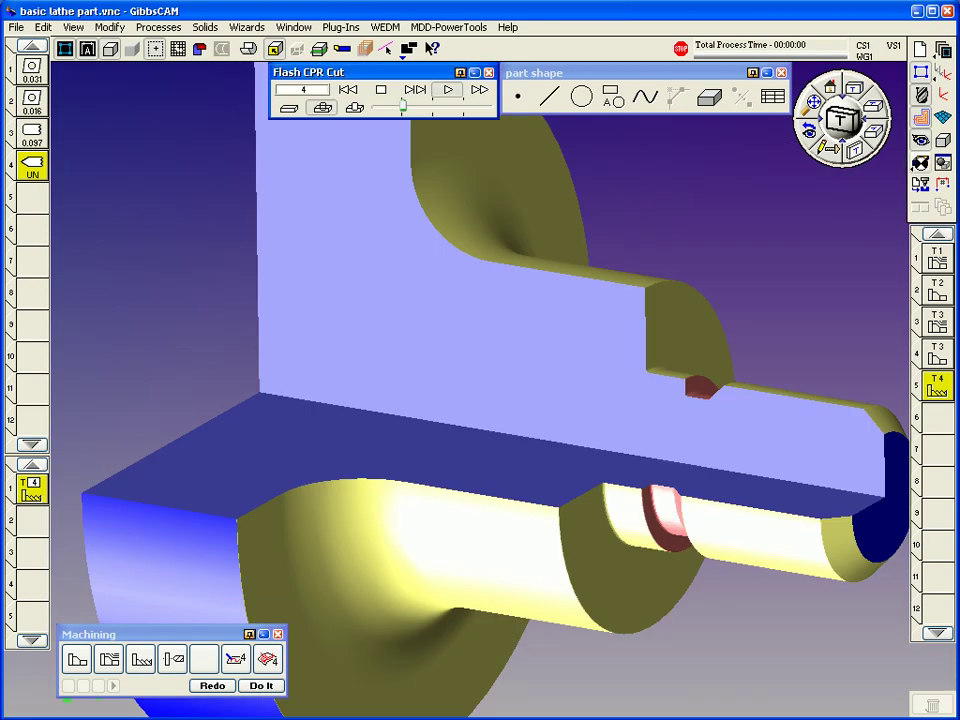
{"action": "middle_click_drag", "start_coordinate": [767, 354], "coordinate": [568, 343]}
{"action": "scroll", "coordinate": [568, 340], "scroll_direction": "up", "scroll_amount": 2}
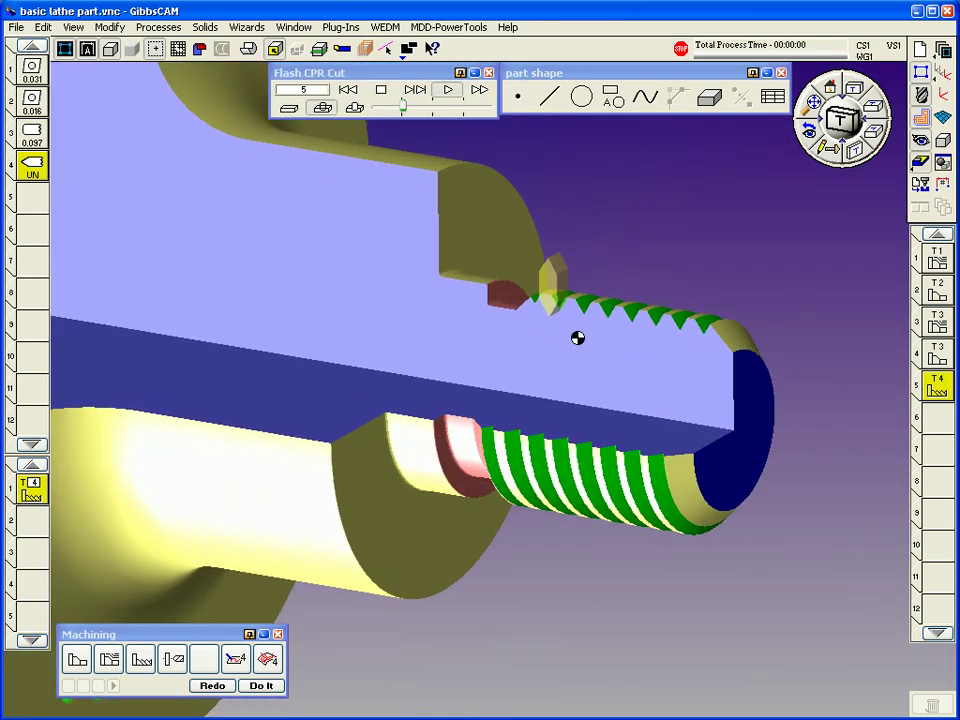
Step: Switch the simulation counter to show run time (4:56.7) instead of operation number
{"action": "left_click", "coordinate": [372, 72]}
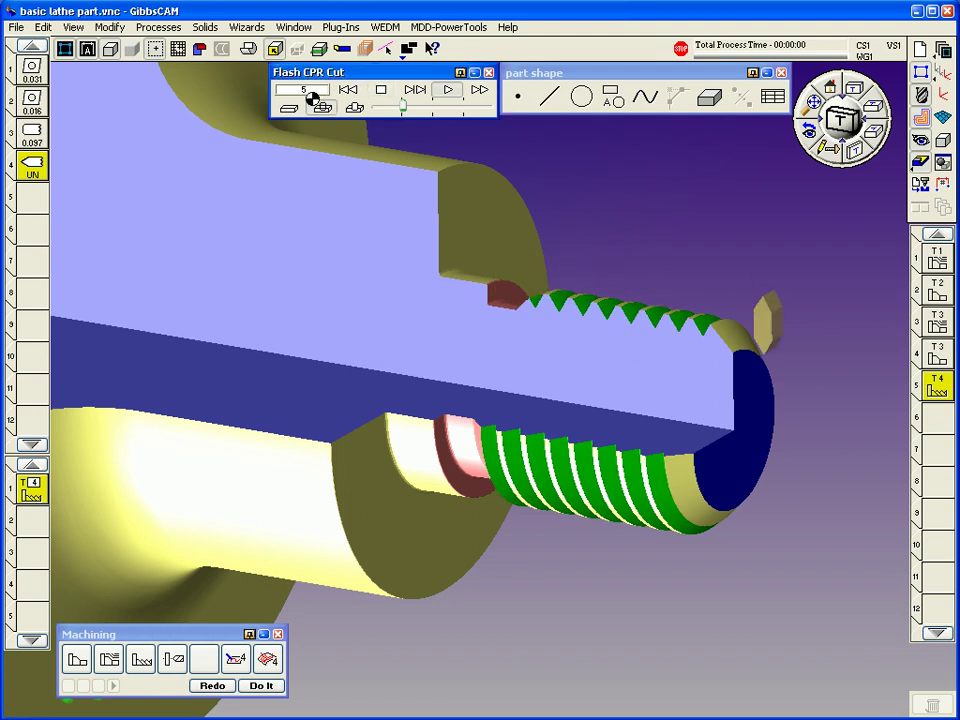
{"action": "right_click", "coordinate": [408, 73]}
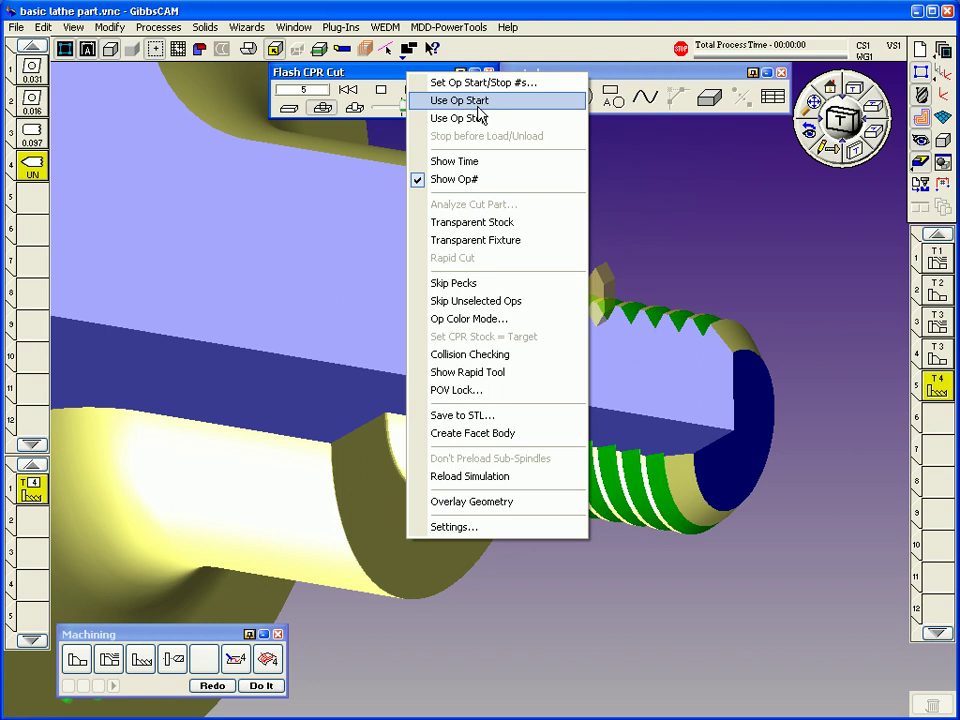
{"action": "left_click", "coordinate": [490, 162]}
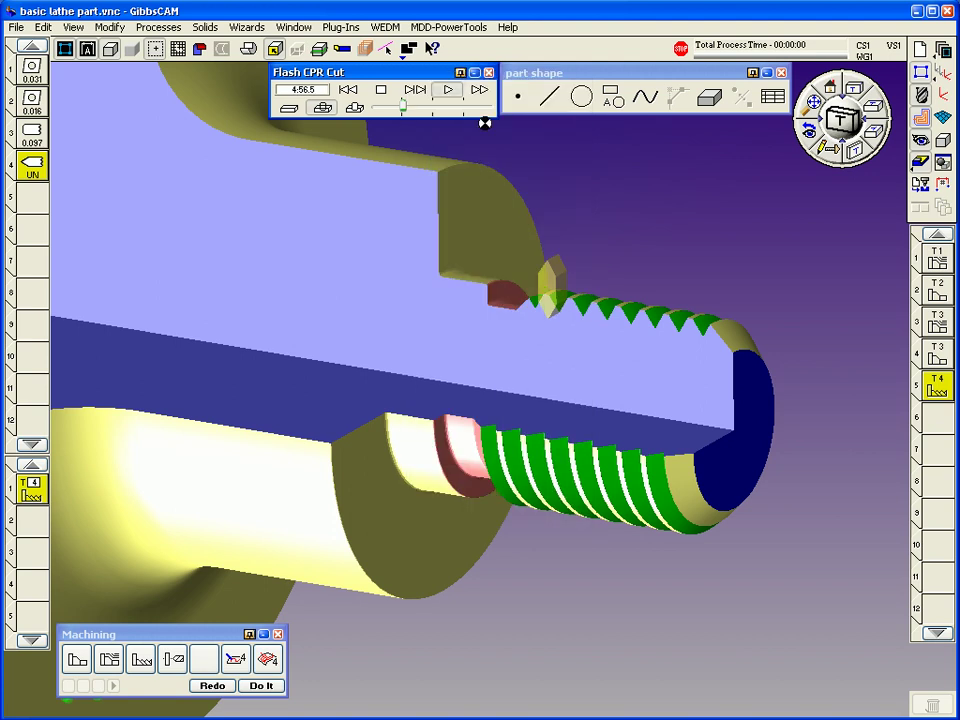
Step: Check the operation summary's cut times, totalling 4:57, then close it
{"action": "left_click", "coordinate": [292, 27]}
{"action": "left_click", "coordinate": [345, 143]}
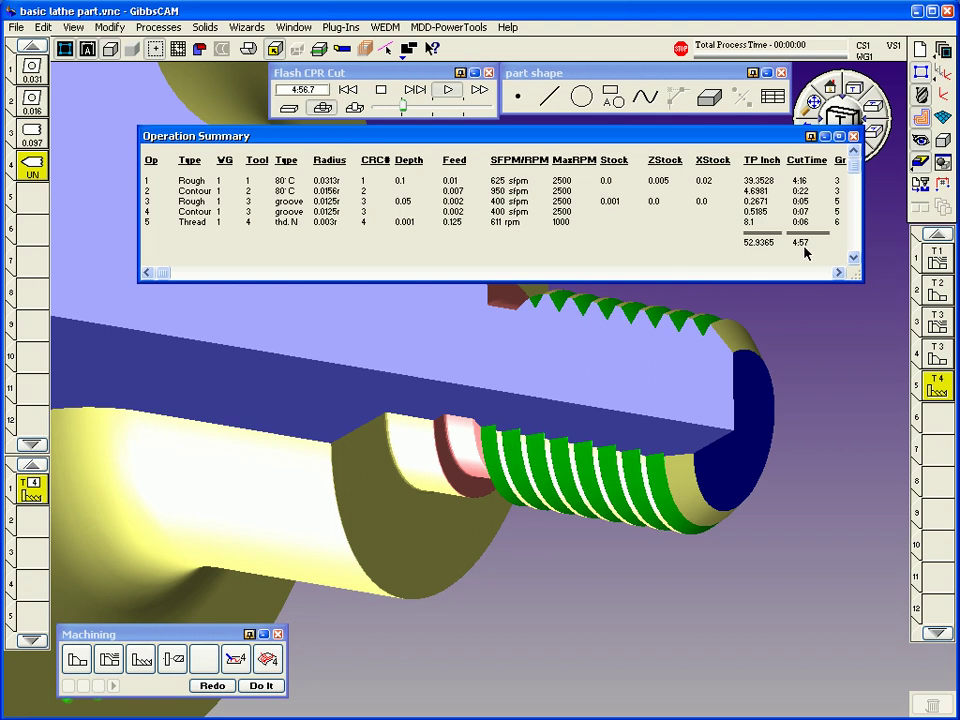
{"action": "left_click", "coordinate": [855, 136]}
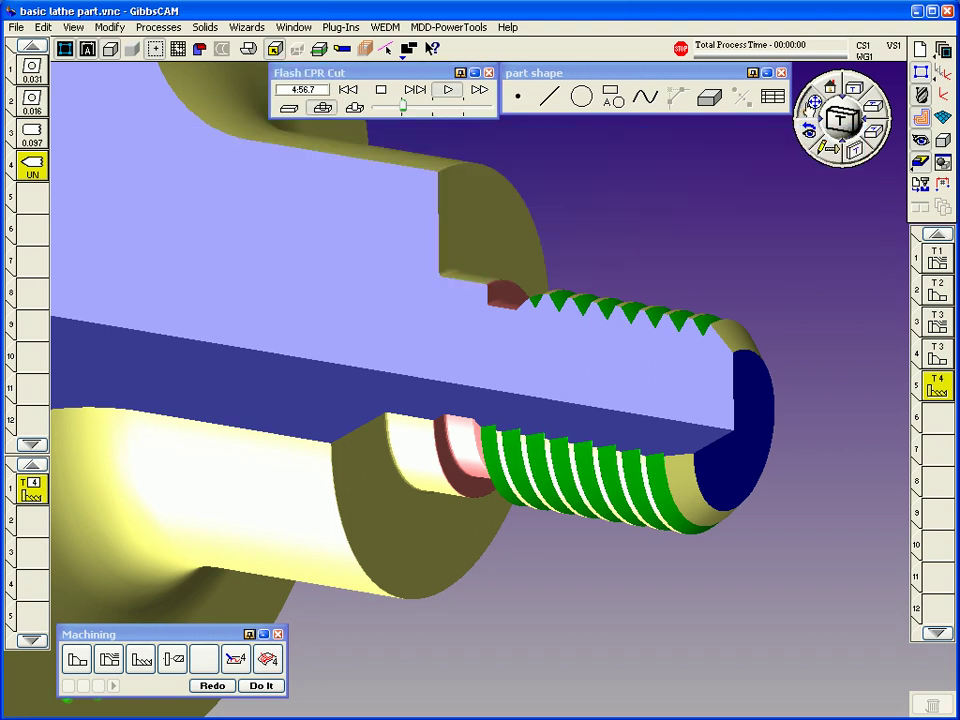
{"action": "scroll", "coordinate": [791, 227], "scroll_direction": "down", "scroll_amount": 3}
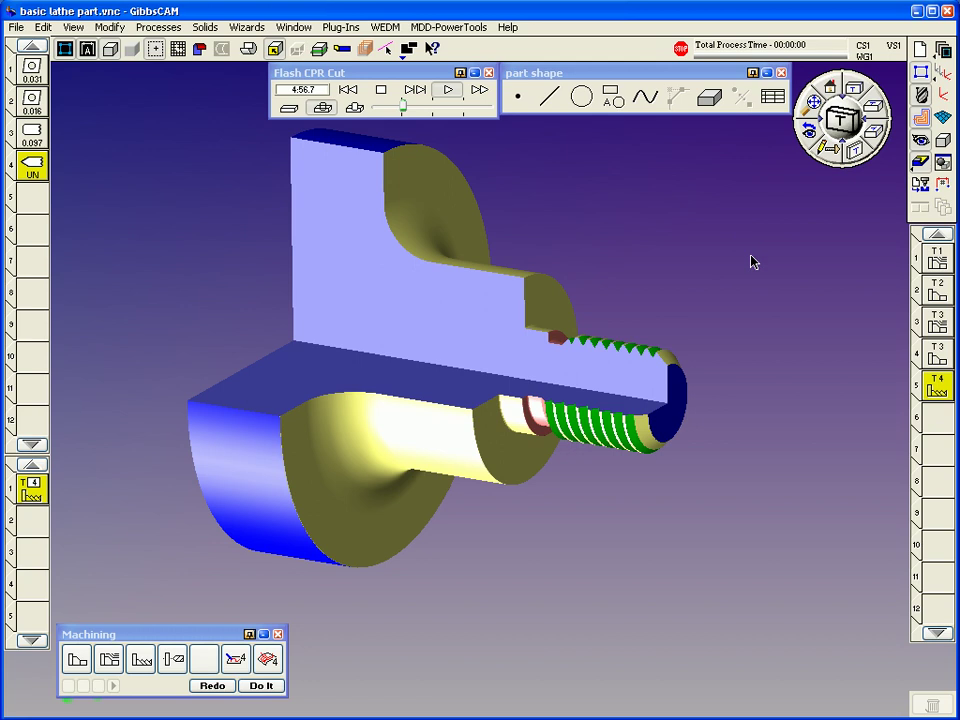
Step: Review the toolpaths of operations 1, both T3 operations and thread operation 5, then re-run the cut simulation
{"action": "left_click", "coordinate": [921, 162]}
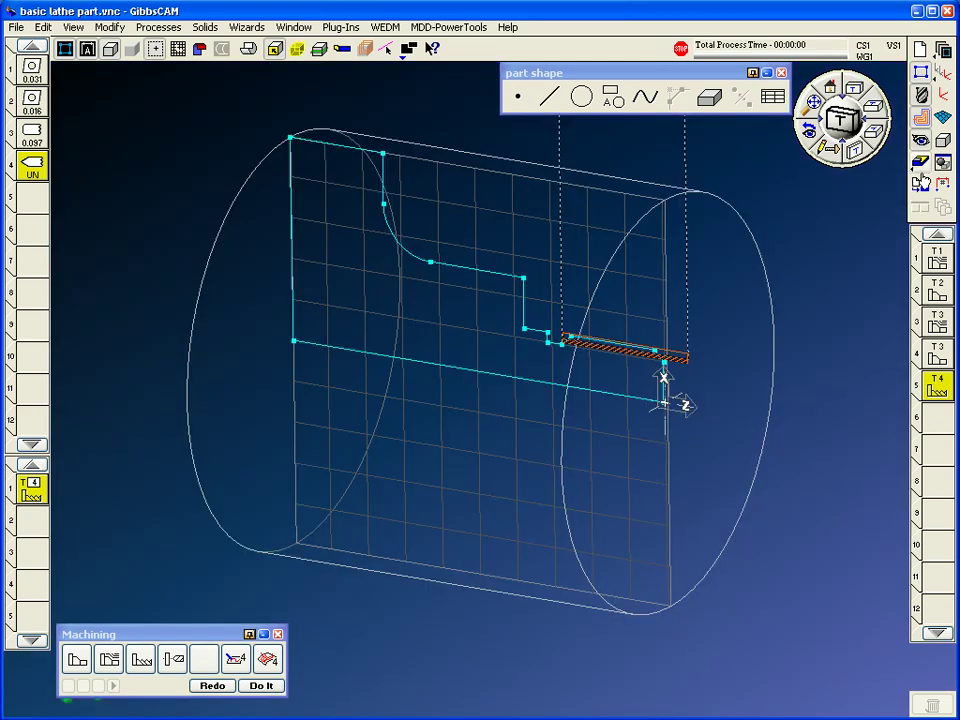
{"action": "left_click", "coordinate": [940, 260]}
{"action": "left_click", "coordinate": [937, 322]}
{"action": "left_click", "coordinate": [937, 354], "text": "shift"}
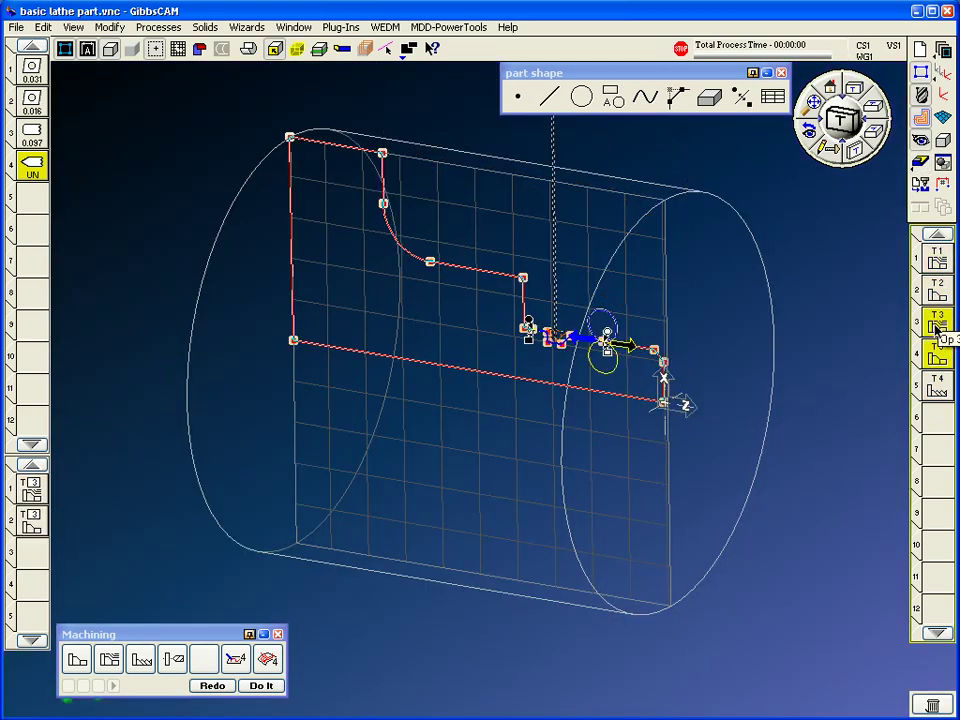
{"action": "left_click", "coordinate": [937, 388]}
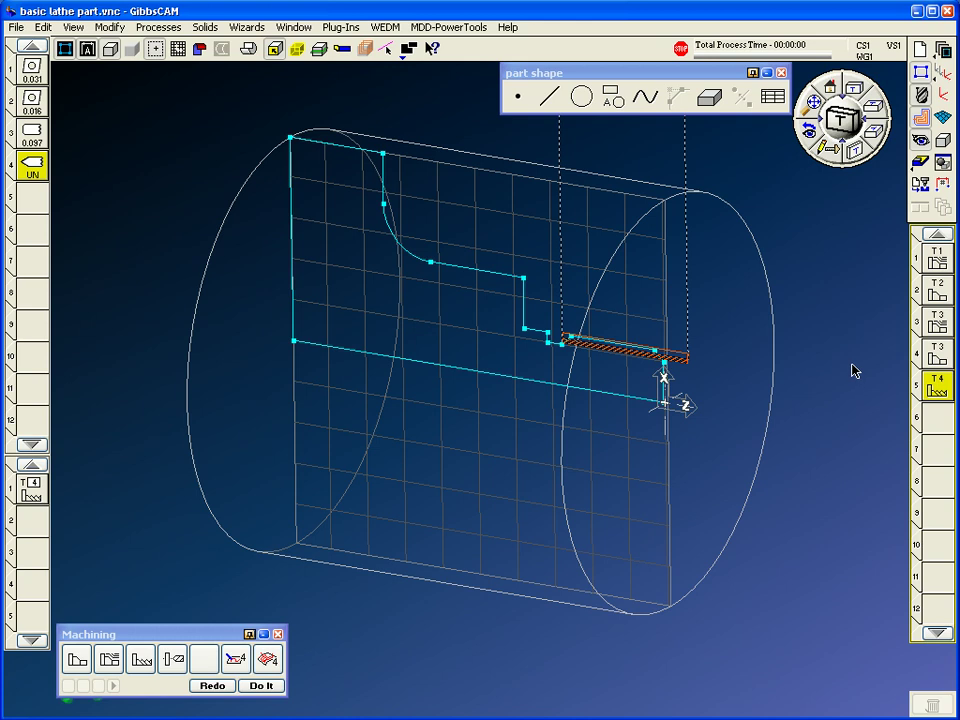
{"action": "left_click", "coordinate": [920, 185]}
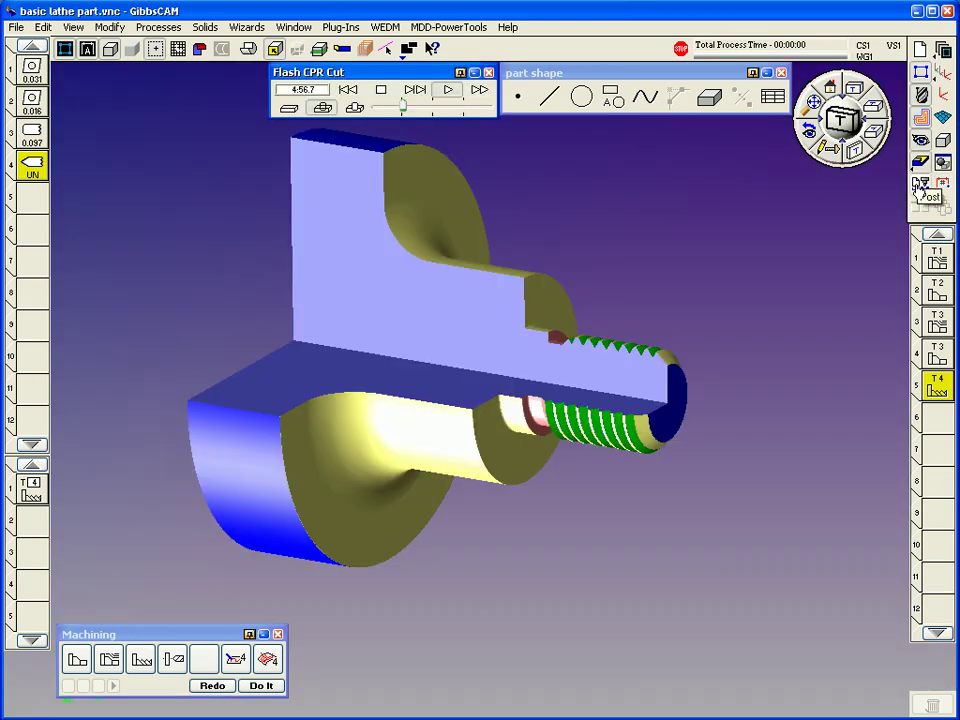
Step: Browse the post processor files to Lathes > Inch > Fanuc 0T and 15T + > Forms
{"action": "left_click", "coordinate": [919, 185]}
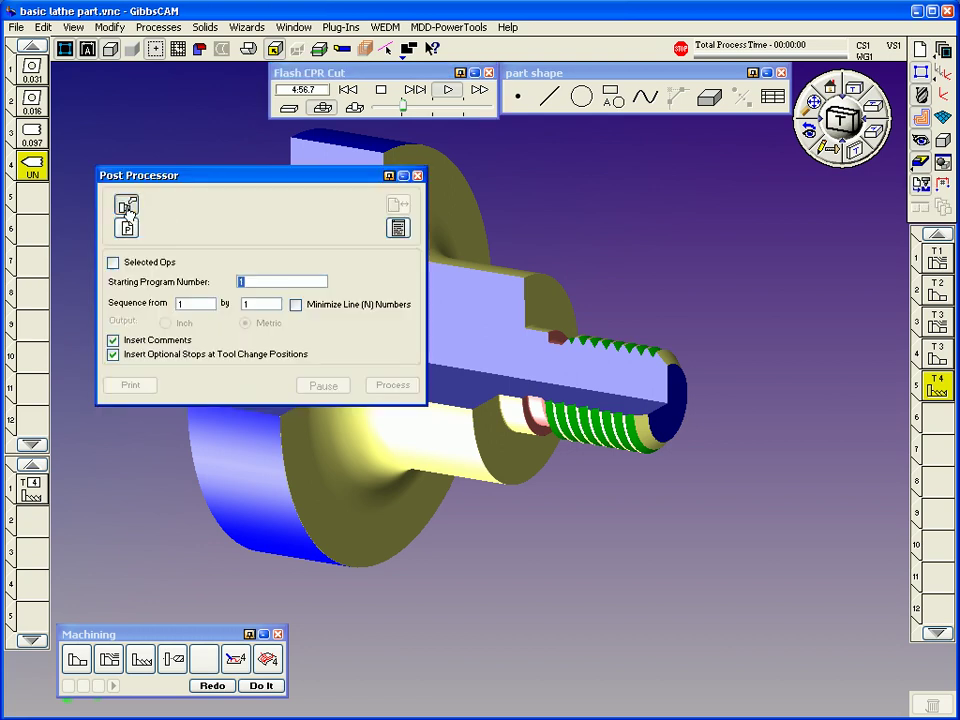
{"action": "left_click", "coordinate": [127, 205]}
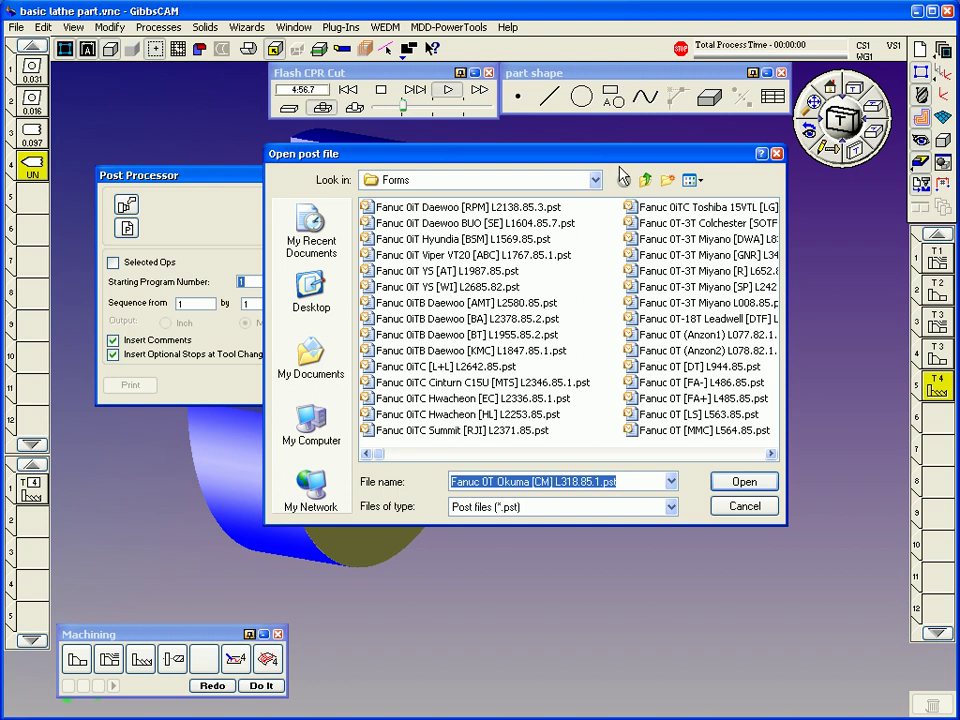
{"action": "left_click", "coordinate": [645, 180]}
{"action": "left_click", "coordinate": [645, 180]}
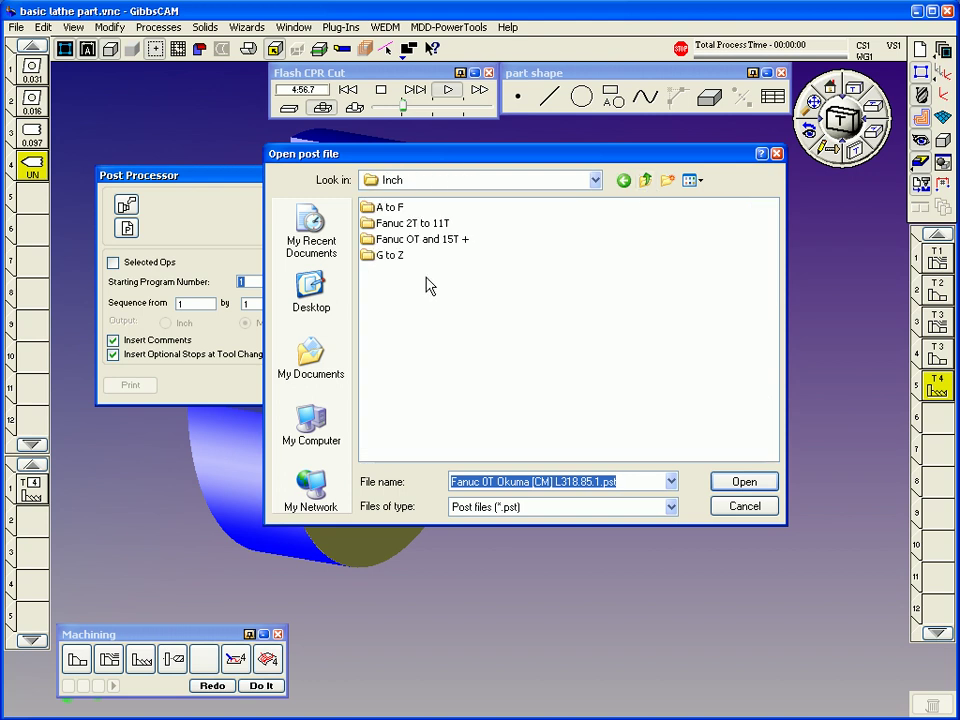
{"action": "left_click", "coordinate": [645, 180]}
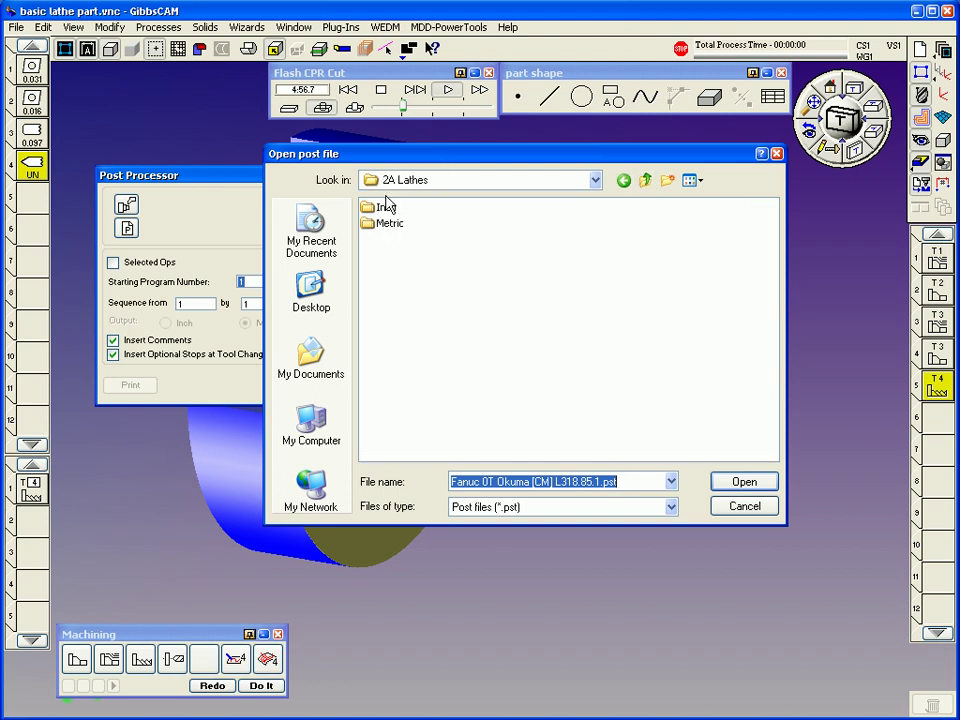
{"action": "double_click", "coordinate": [380, 207]}
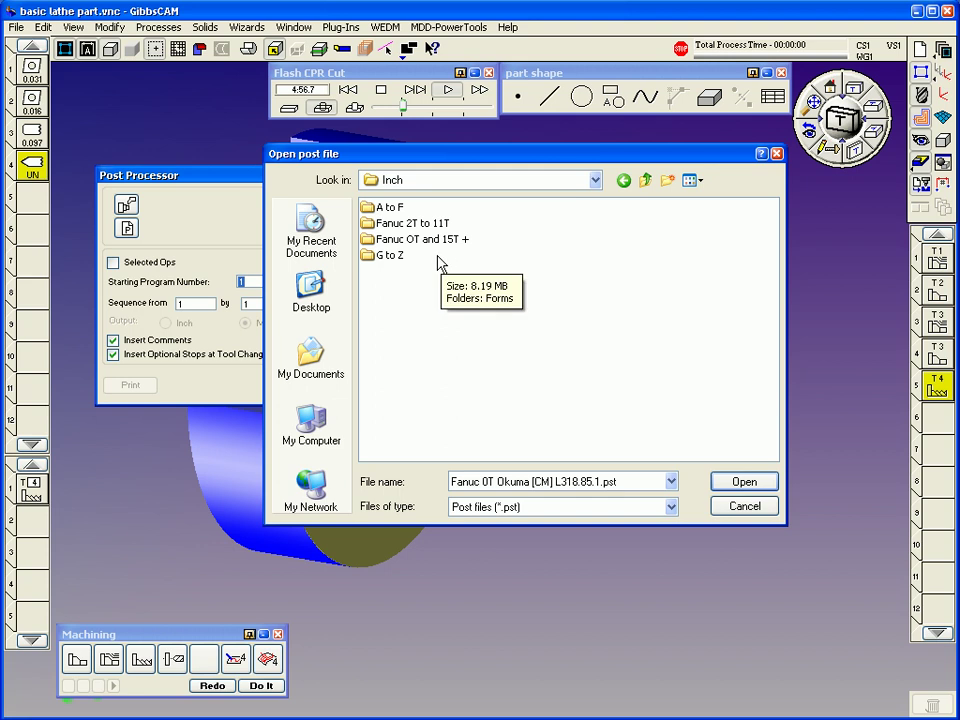
{"action": "double_click", "coordinate": [370, 245]}
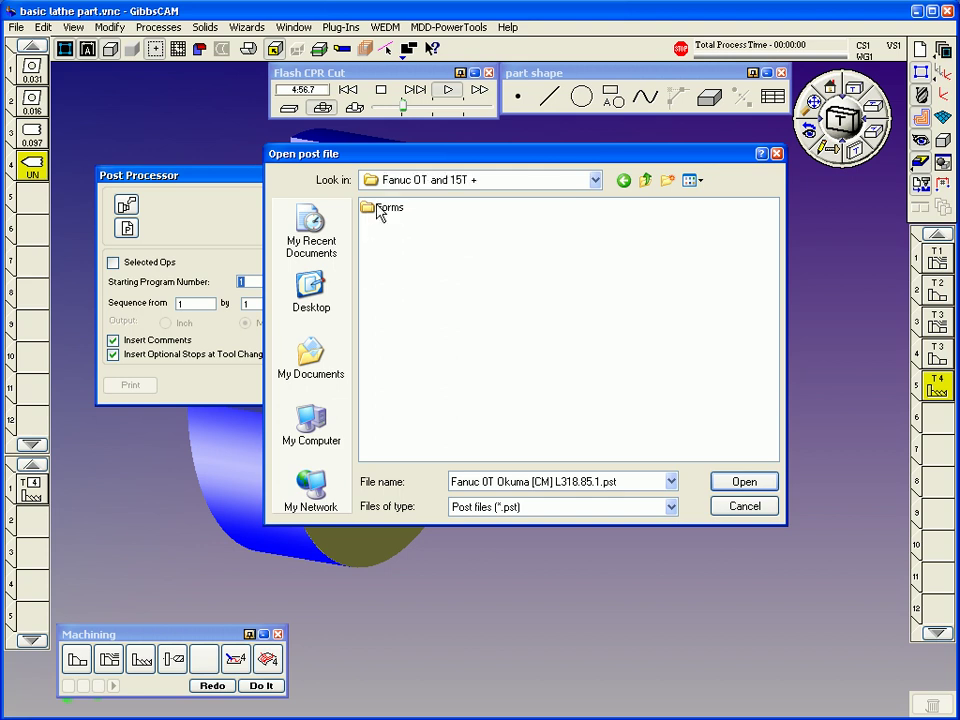
{"action": "double_click", "coordinate": [386, 208]}
Step: Select the Fanuc 16T MS [+IN] L443.85 post processor
{"action": "left_click", "coordinate": [699, 456]}
{"action": "left_click", "coordinate": [703, 456]}
{"action": "left_click", "coordinate": [703, 456]}
{"action": "left_click", "coordinate": [703, 456]}
{"action": "left_click", "coordinate": [703, 456]}
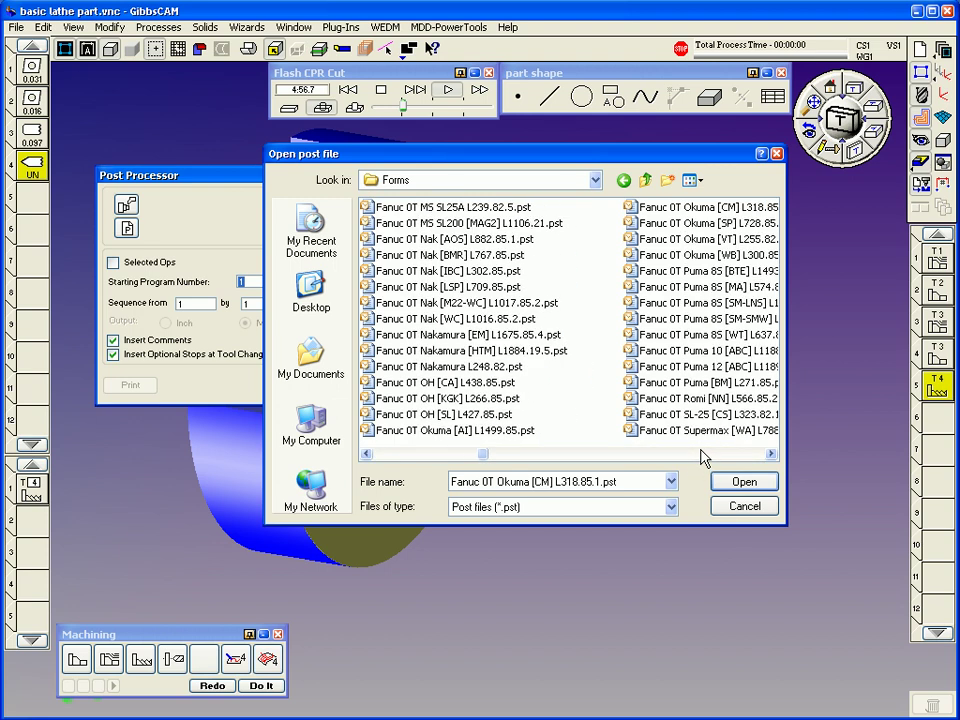
{"action": "left_click", "coordinate": [703, 456]}
{"action": "left_click", "coordinate": [703, 456]}
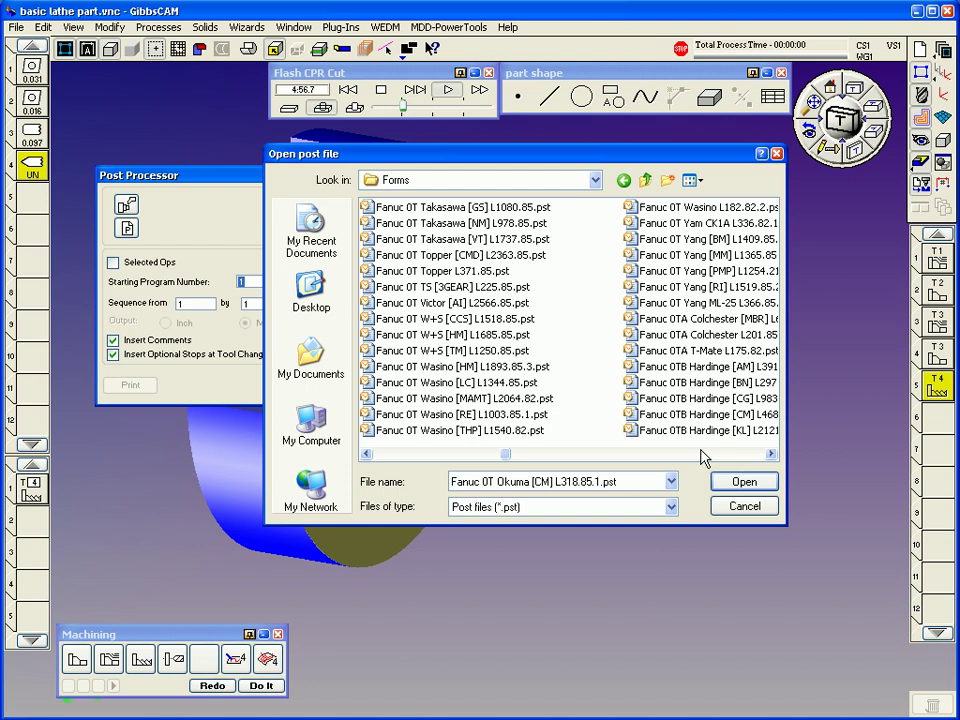
{"action": "left_click", "coordinate": [703, 456]}
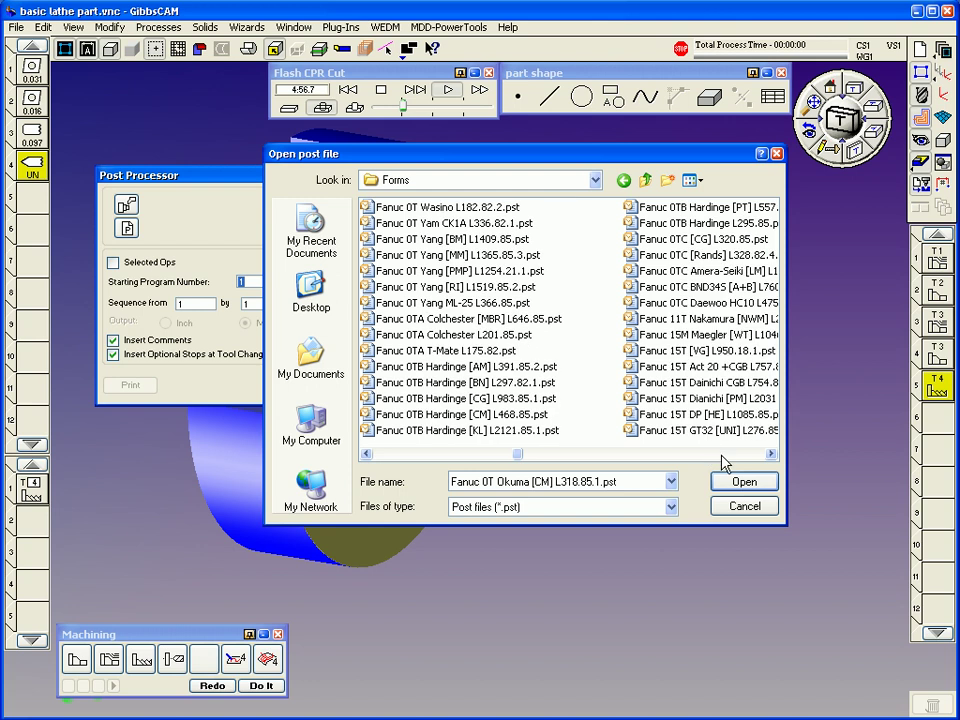
{"action": "left_click", "coordinate": [725, 458]}
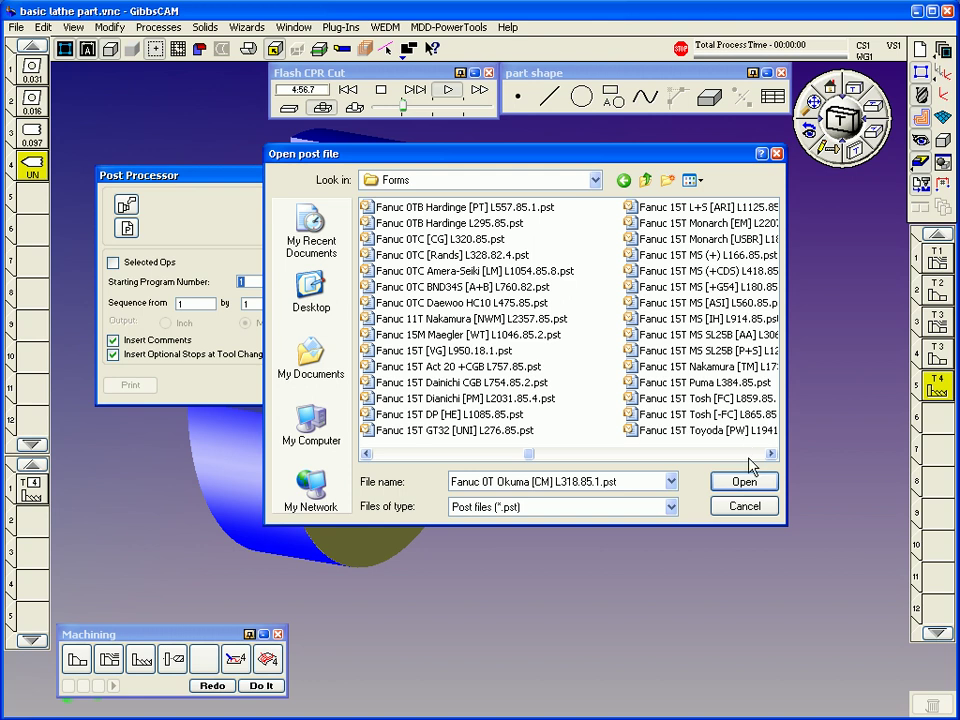
{"action": "left_click", "coordinate": [754, 456]}
{"action": "left_click", "coordinate": [754, 456]}
{"action": "left_click", "coordinate": [754, 456]}
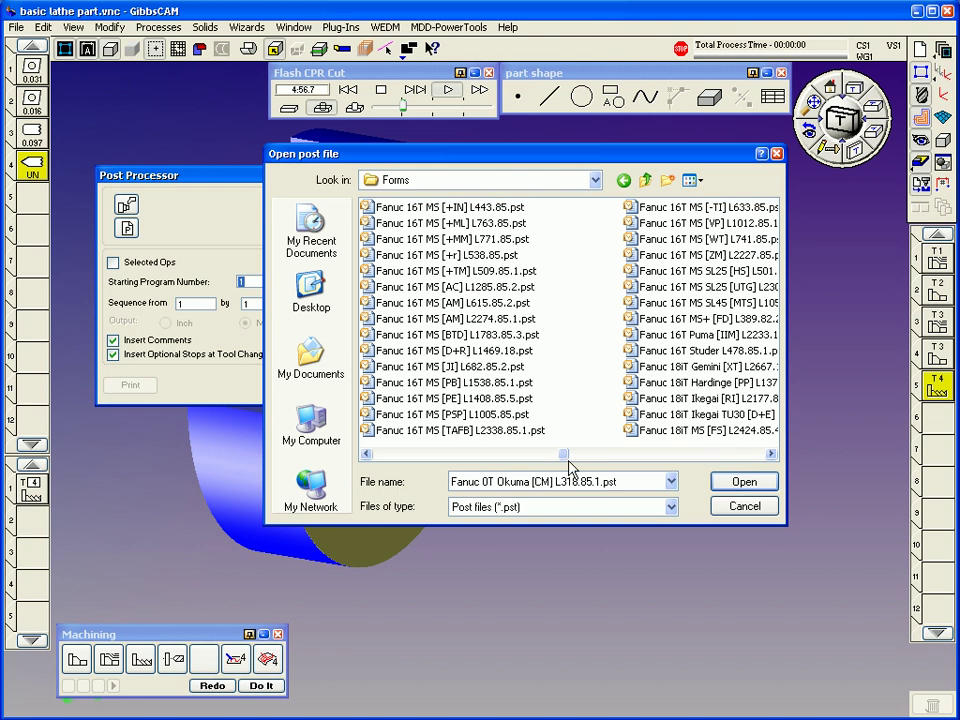
{"action": "double_click", "coordinate": [430, 208]}
Step: Save the NC file as basic lathe part, with program number 1000 and minimized line numbers
{"action": "left_click", "coordinate": [126, 228]}
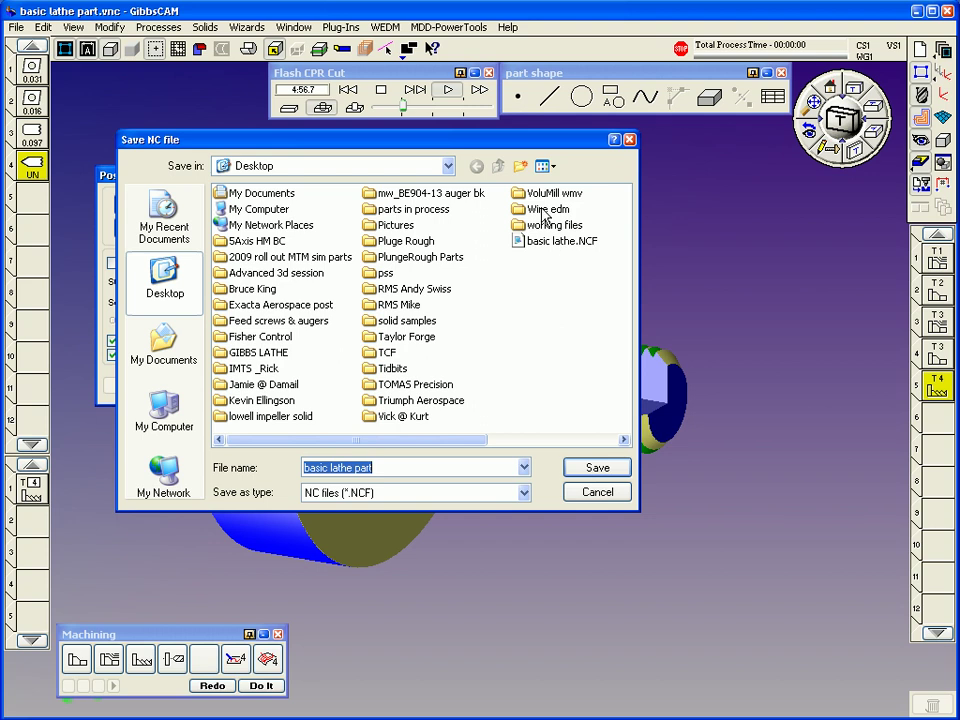
{"action": "left_click", "coordinate": [615, 470]}
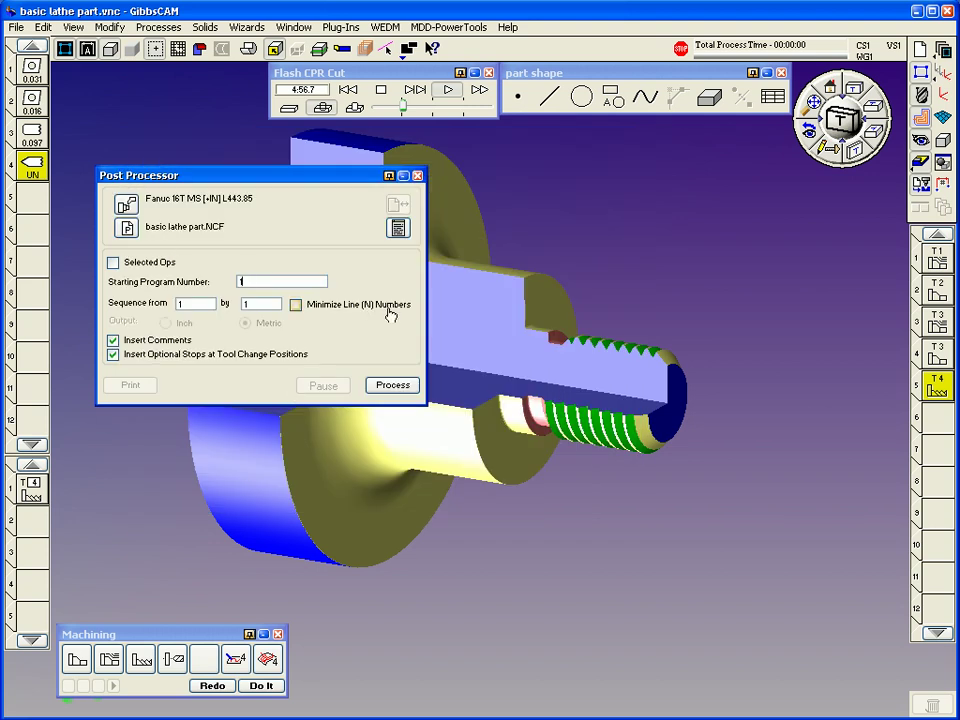
{"action": "type", "text": "000"}
{"action": "left_click", "coordinate": [295, 304]}
Step: Post the operations, scroll through the Fanuc NC code in Notepad, then return to GibbsCAM
{"action": "left_click", "coordinate": [393, 385]}
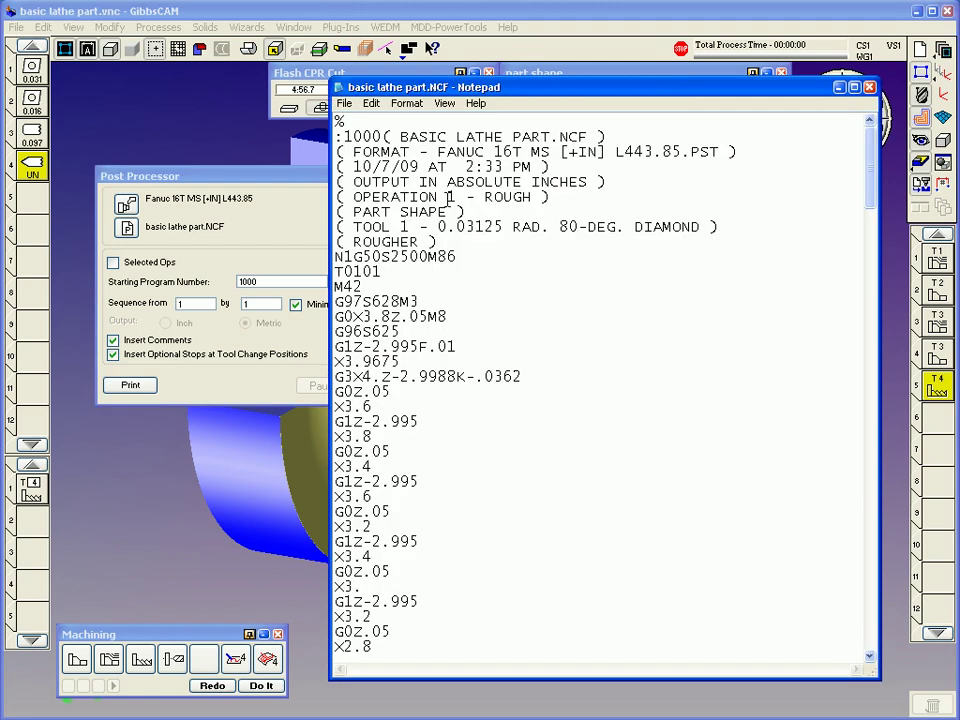
{"action": "scroll", "coordinate": [491, 547], "scroll_direction": "down", "scroll_amount": 15}
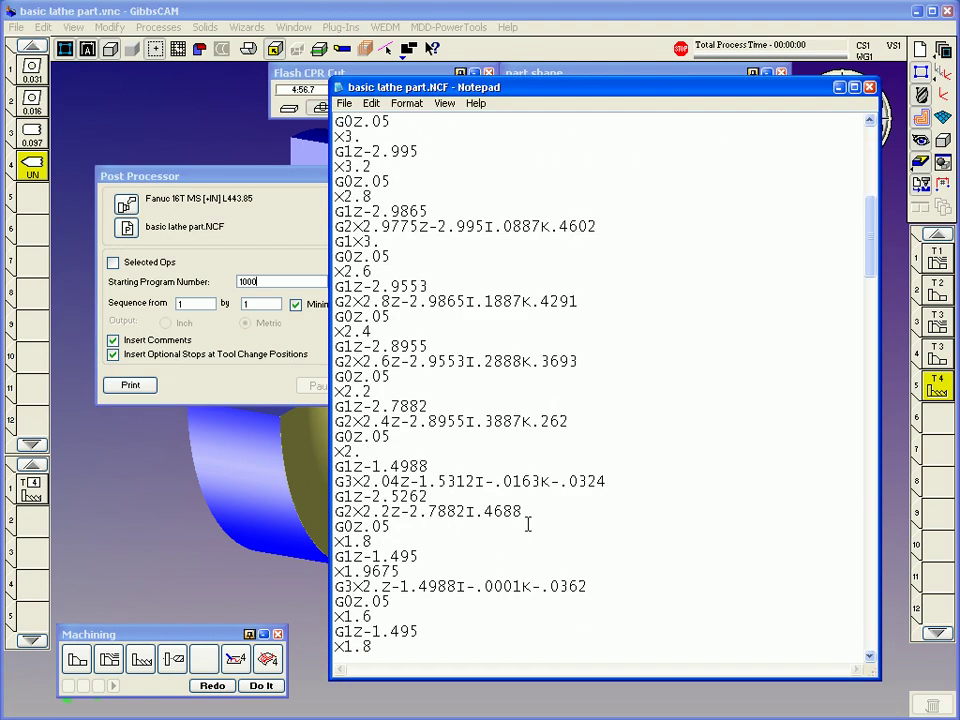
{"action": "scroll", "coordinate": [528, 524], "scroll_direction": "down", "scroll_amount": 20}
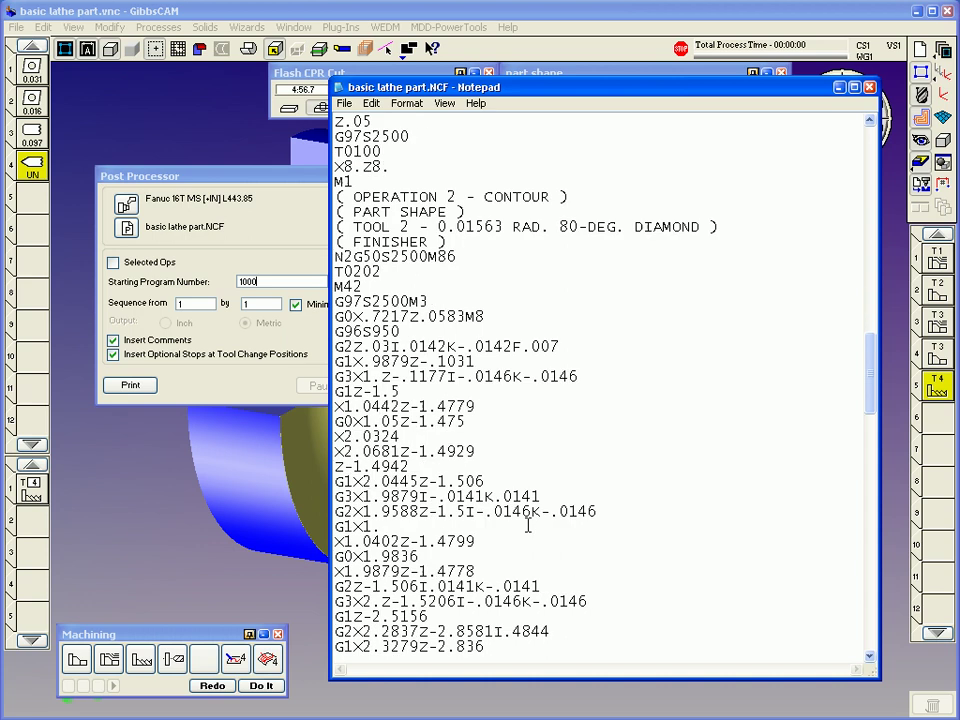
{"action": "scroll", "coordinate": [528, 527], "scroll_direction": "down", "scroll_amount": 8}
{"action": "scroll", "coordinate": [528, 521], "scroll_direction": "up", "scroll_amount": 2}
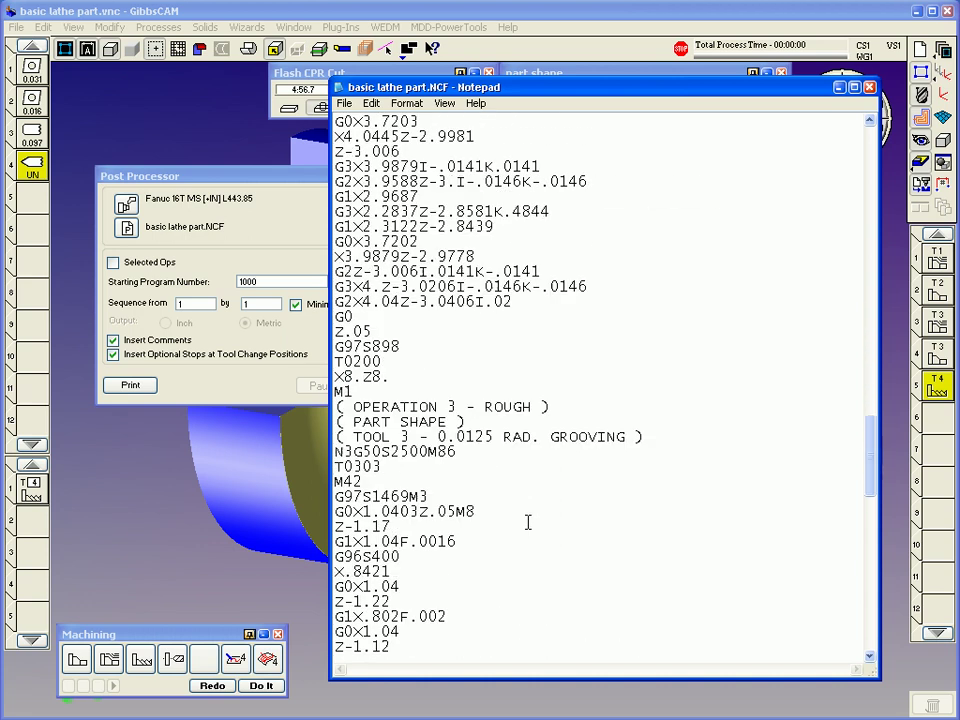
{"action": "scroll", "coordinate": [524, 522], "scroll_direction": "down", "scroll_amount": 2}
{"action": "scroll", "coordinate": [575, 487], "scroll_direction": "down", "scroll_amount": 4}
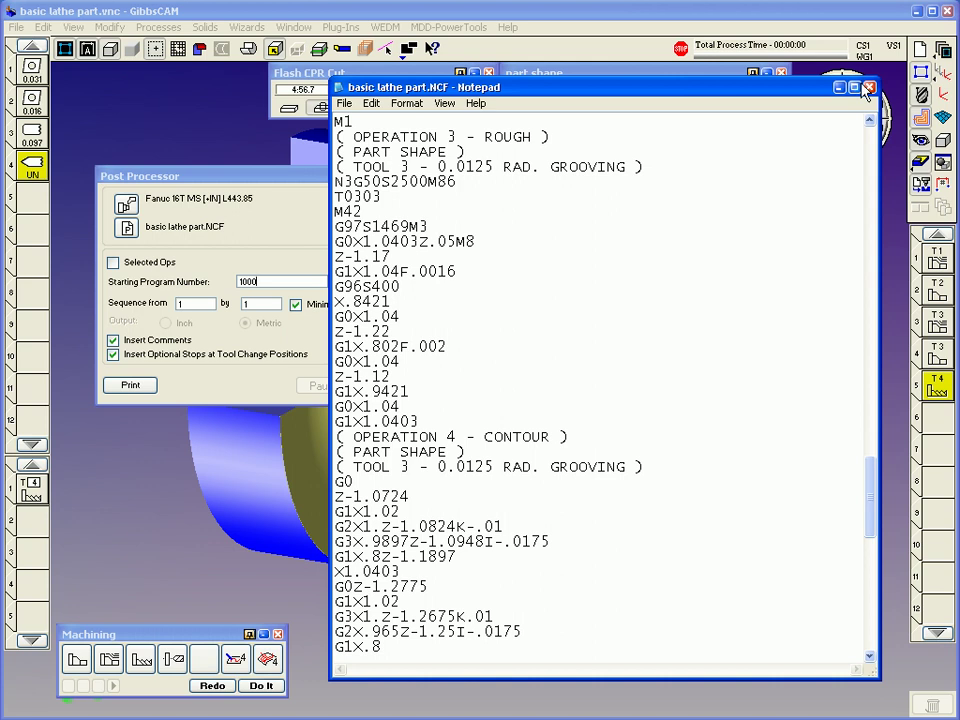
{"action": "left_click", "coordinate": [650, 68]}
Step: Close the post processor and cut simulation, switch to top view, and open Geometry Expert
{"action": "left_click", "coordinate": [418, 176]}
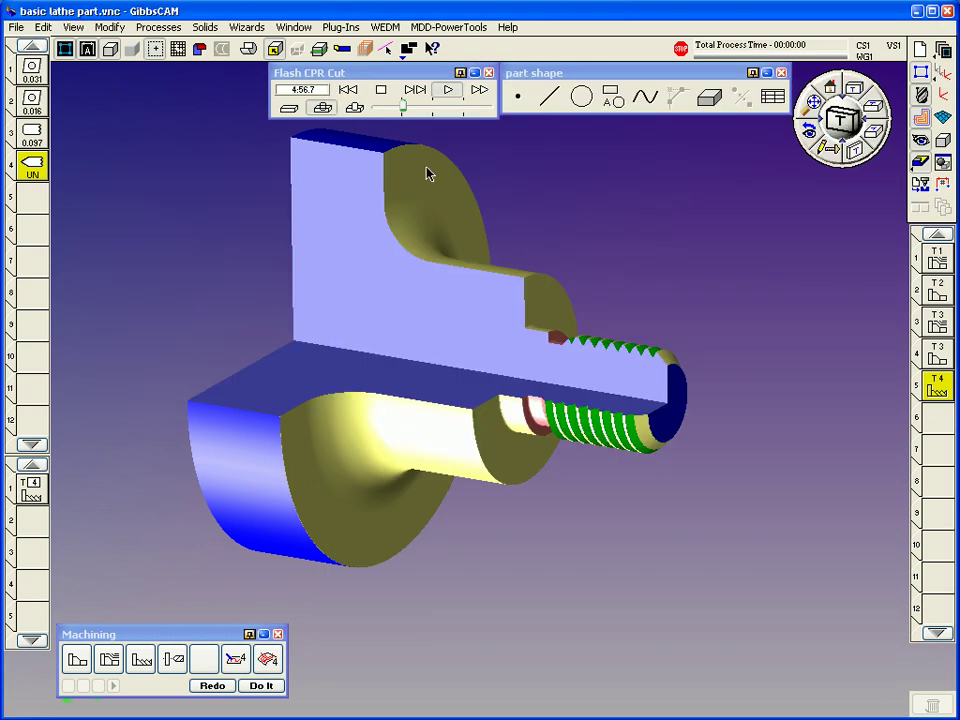
{"action": "left_click", "coordinate": [718, 236]}
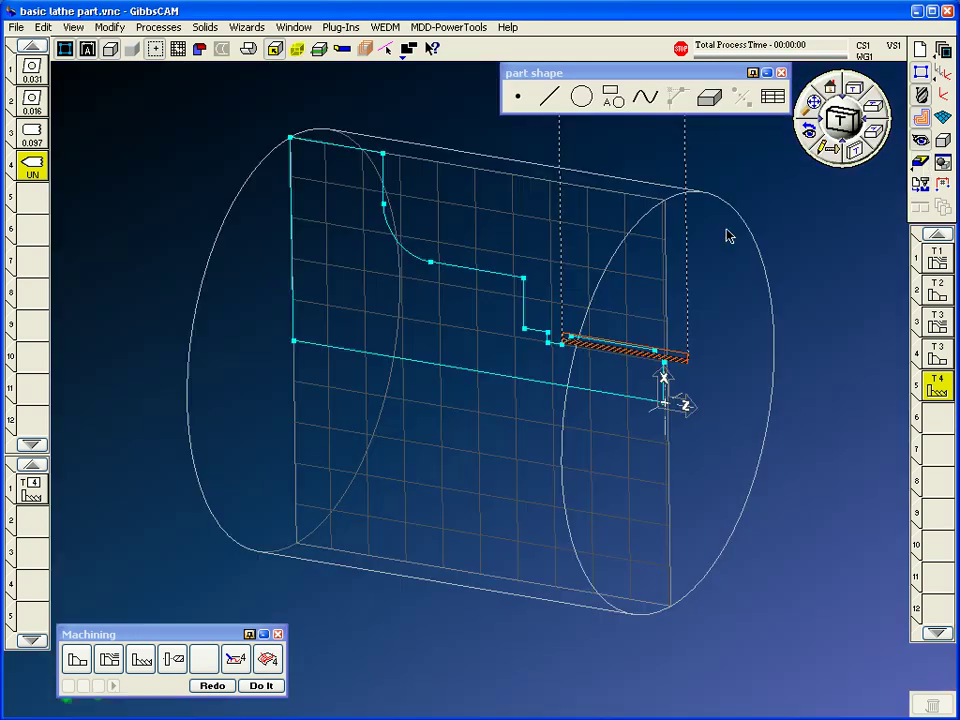
{"action": "left_click", "coordinate": [918, 418]}
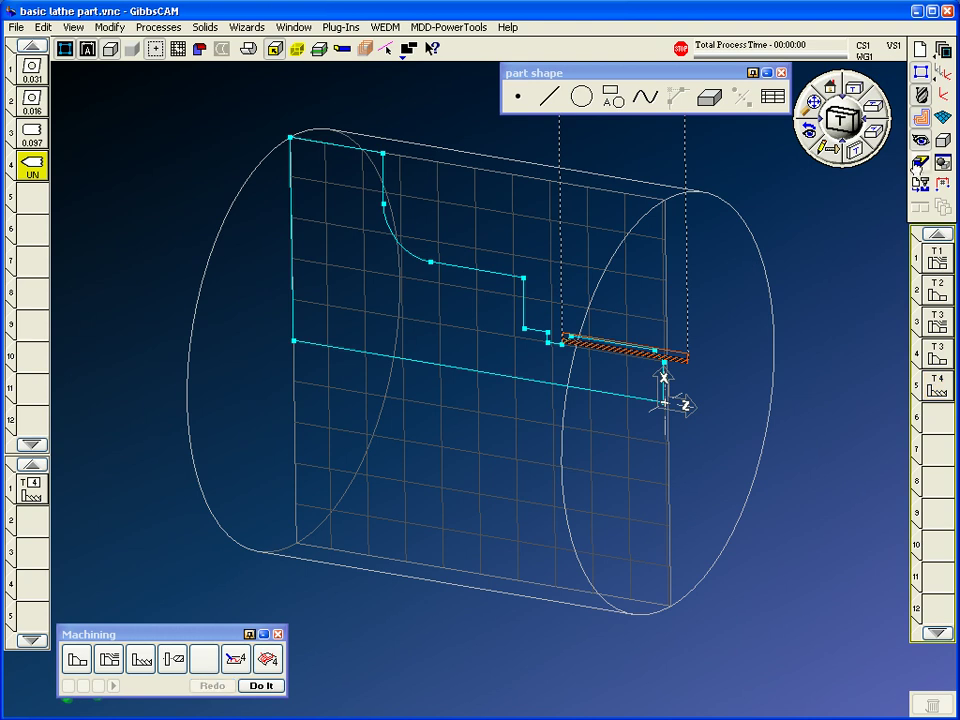
{"action": "left_click", "coordinate": [843, 118]}
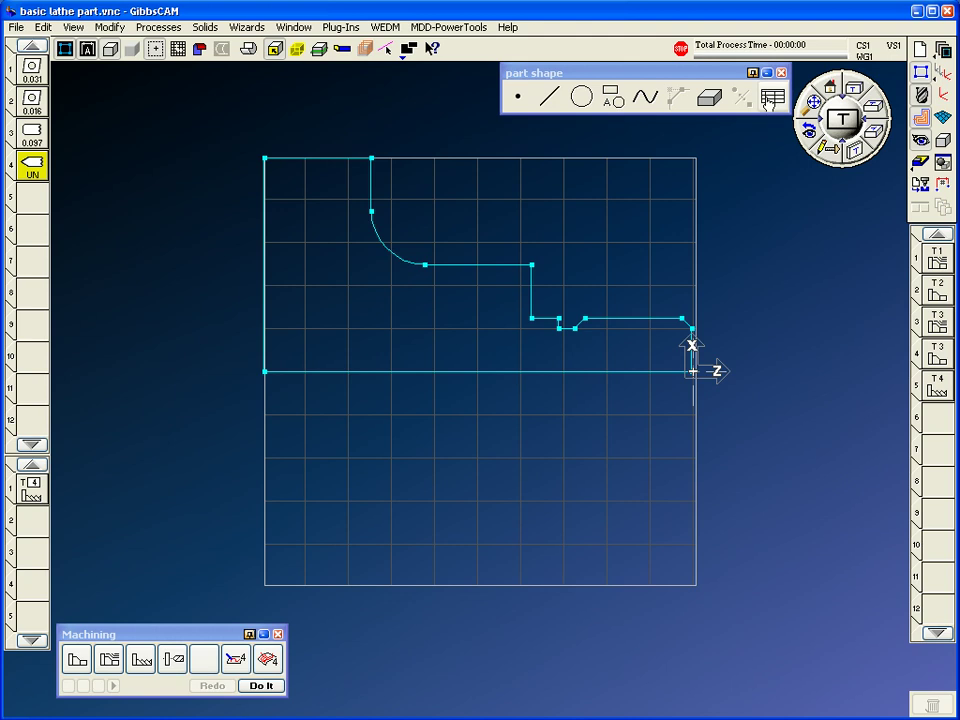
{"action": "left_click", "coordinate": [772, 96]}
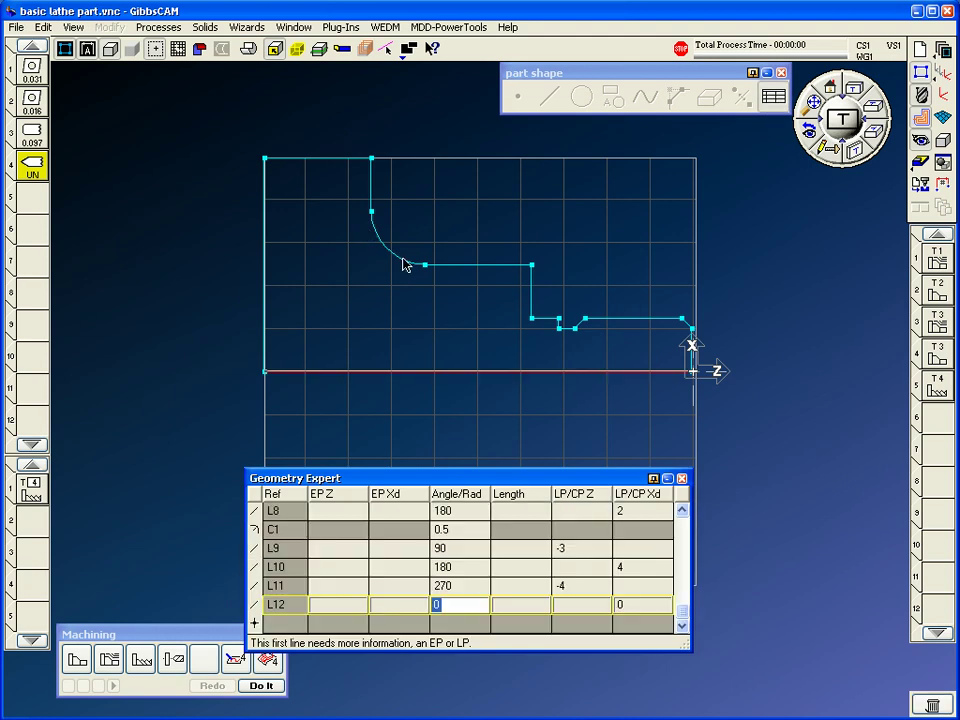
Step: Move step line L7 to Z -2 and reduce fillet C1 radius to .25
{"action": "left_click", "coordinate": [532, 291]}
{"action": "left_click", "coordinate": [587, 510]}
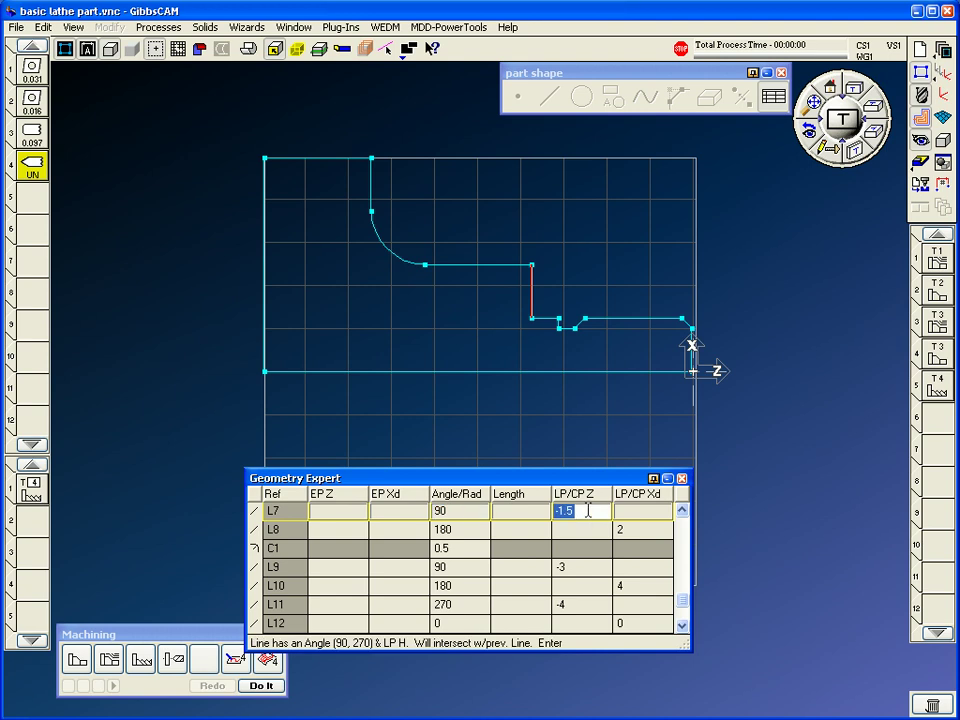
{"action": "type", "text": "-2"}
{"action": "key", "text": "Return"}
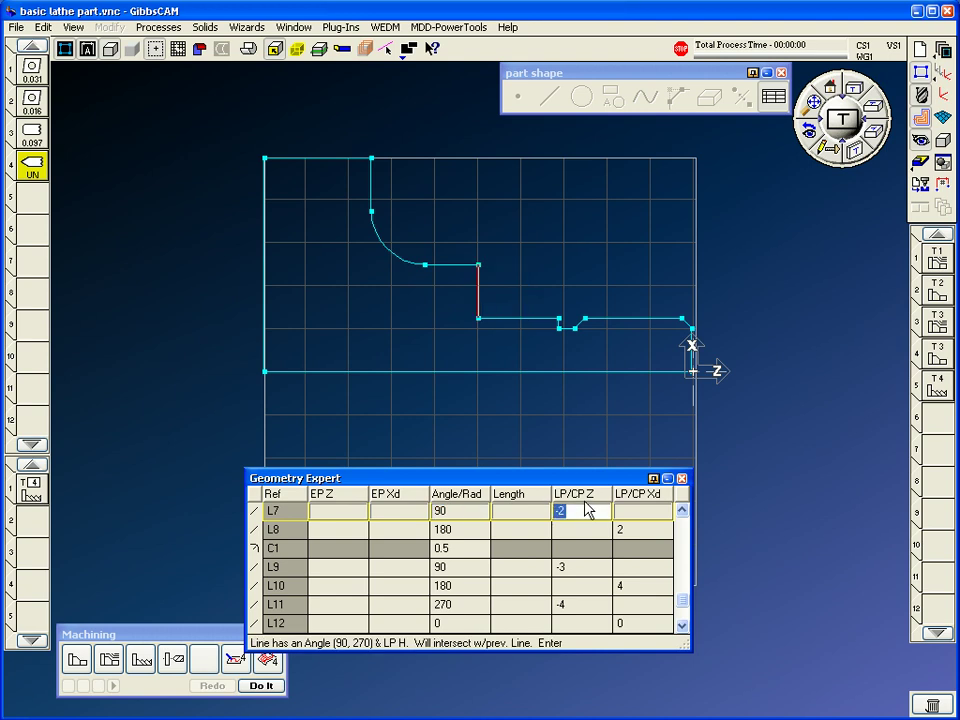
{"action": "left_click", "coordinate": [386, 253]}
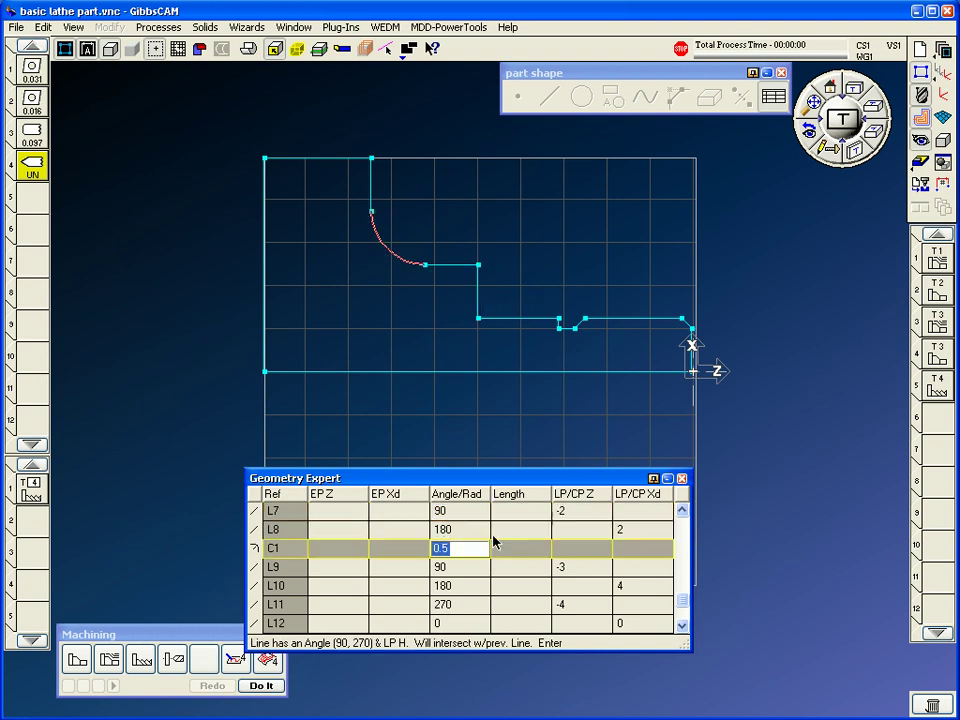
{"action": "type", "text": ".25"}
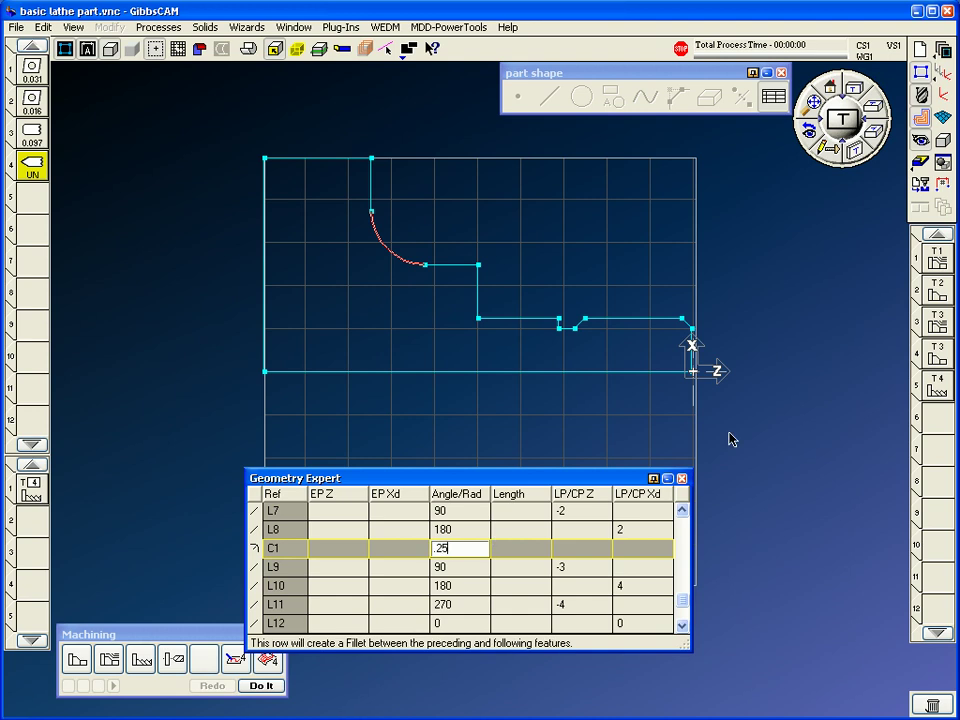
{"action": "key", "text": "Return"}
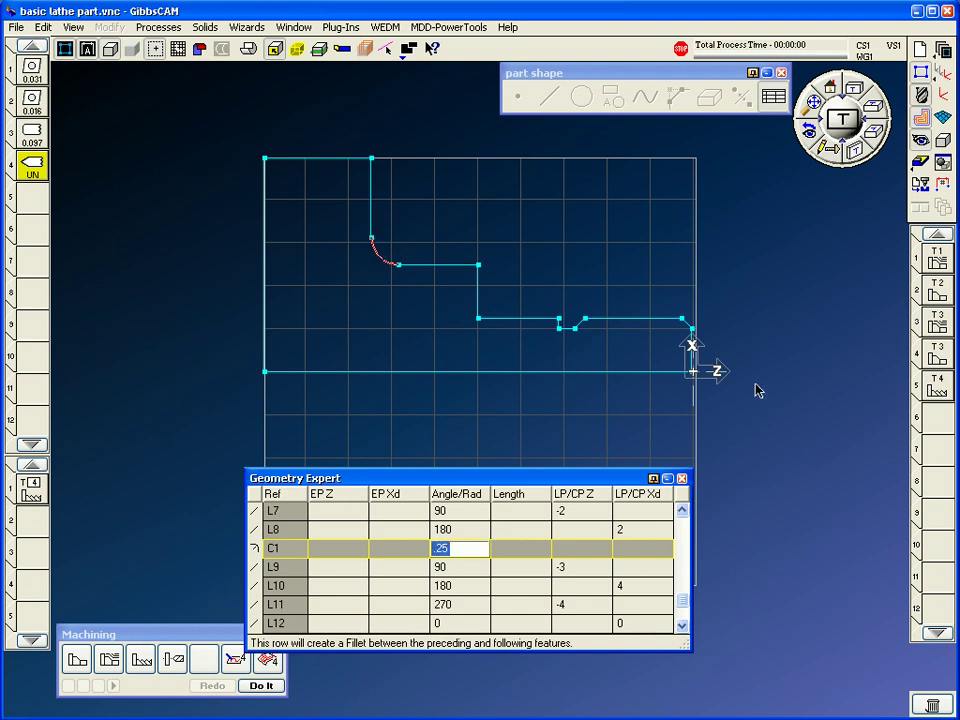
Step: Move step line L5 from Z -1.25 to -1.5 and close the profile table
{"action": "left_click_drag", "start_coordinate": [660, 274], "coordinate": [465, 373]}
{"action": "left_click", "coordinate": [466, 372]}
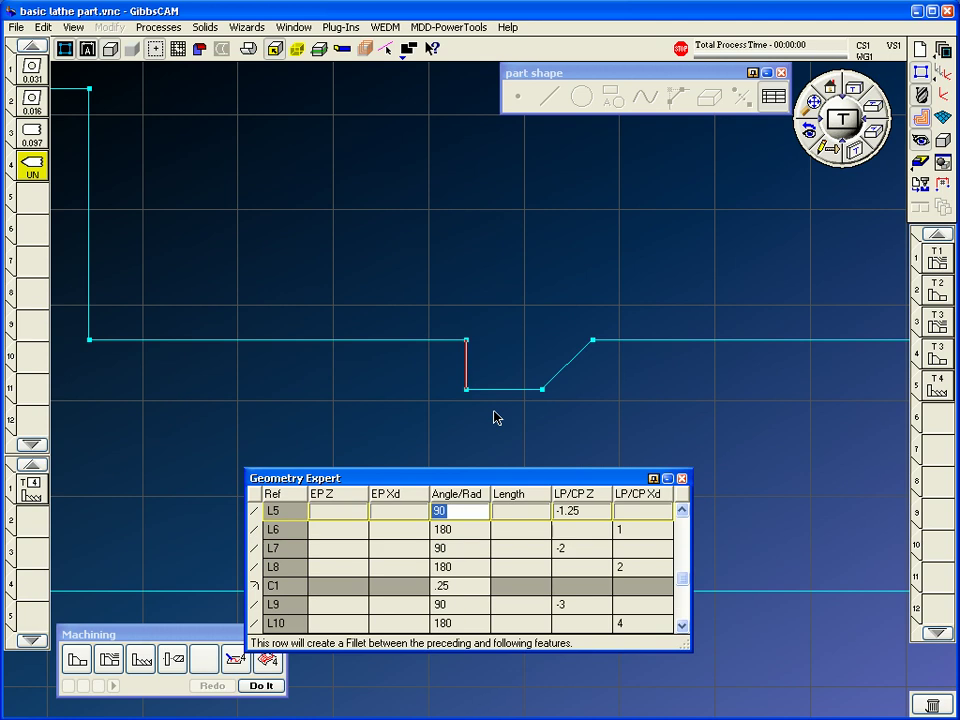
{"action": "left_click", "coordinate": [592, 514]}
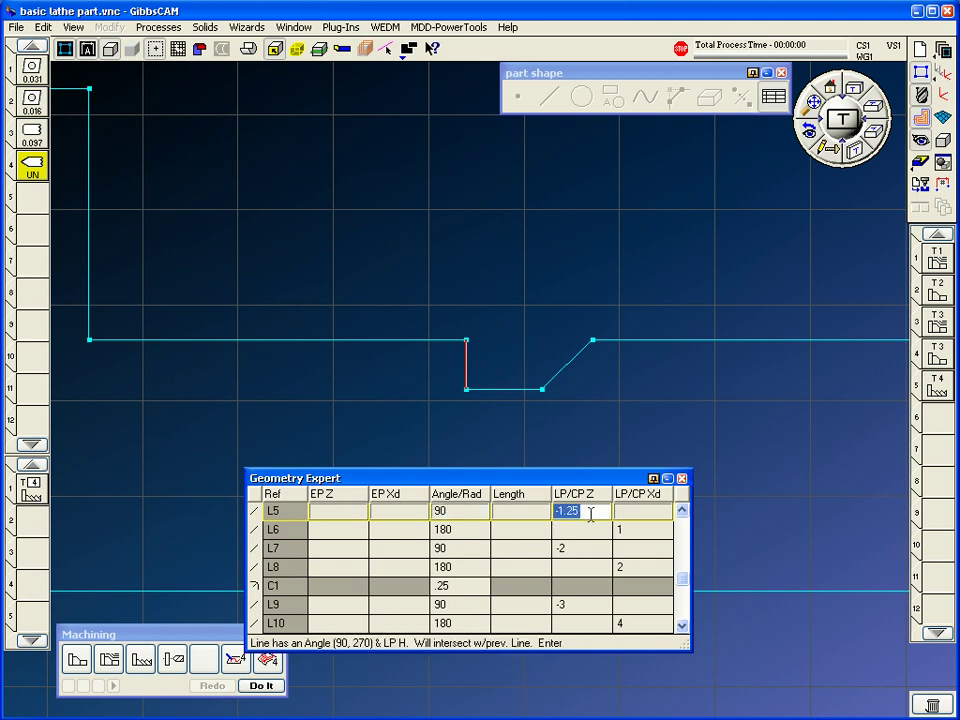
{"action": "type", "text": "-1"}
{"action": "key", "text": "Return"}
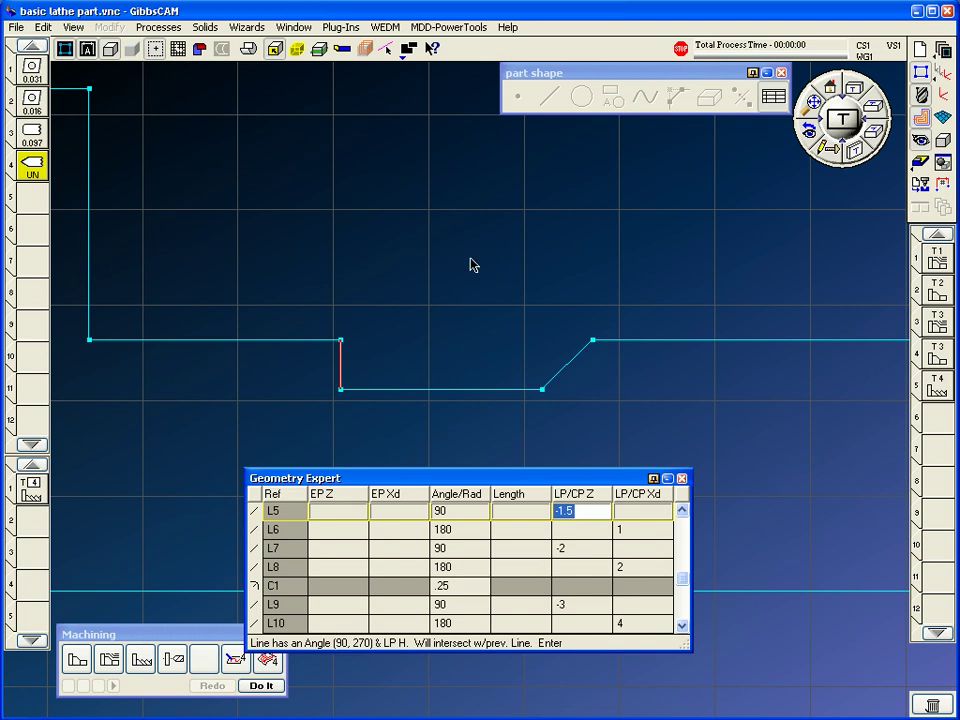
{"action": "left_click", "coordinate": [681, 478]}
{"action": "scroll", "coordinate": [510, 463], "scroll_direction": "down", "scroll_amount": 1}
{"action": "scroll", "coordinate": [500, 463], "scroll_direction": "down", "scroll_amount": 3}
Step: Round the new inner step corner with a 0.5 fillet
{"action": "left_click", "coordinate": [370, 361]}
{"action": "left_click", "coordinate": [677, 96]}
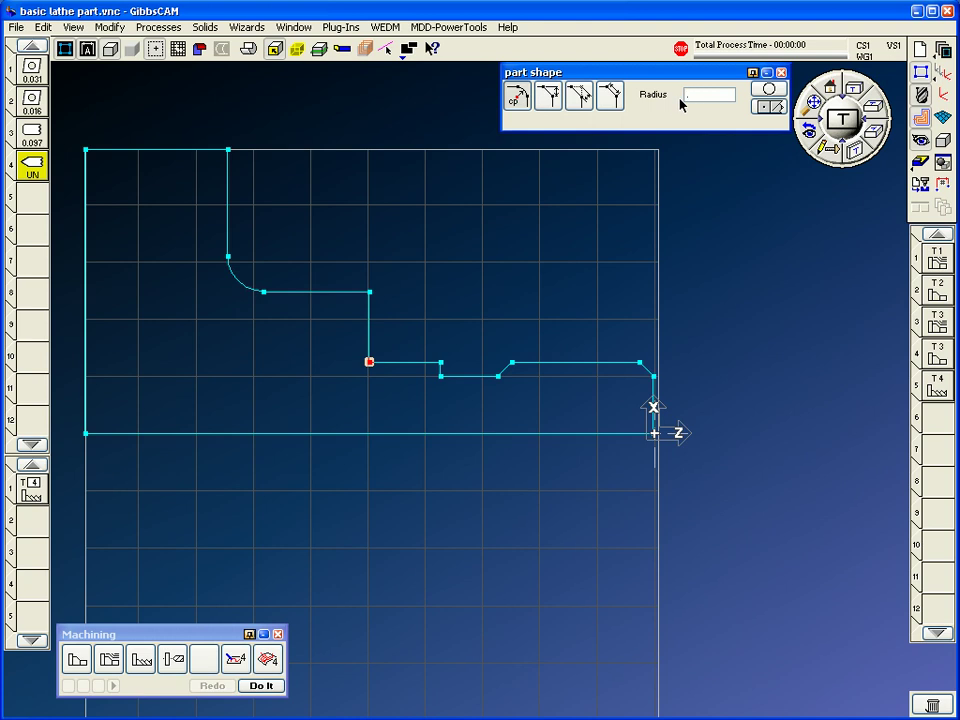
{"action": "key", "text": "Return"}
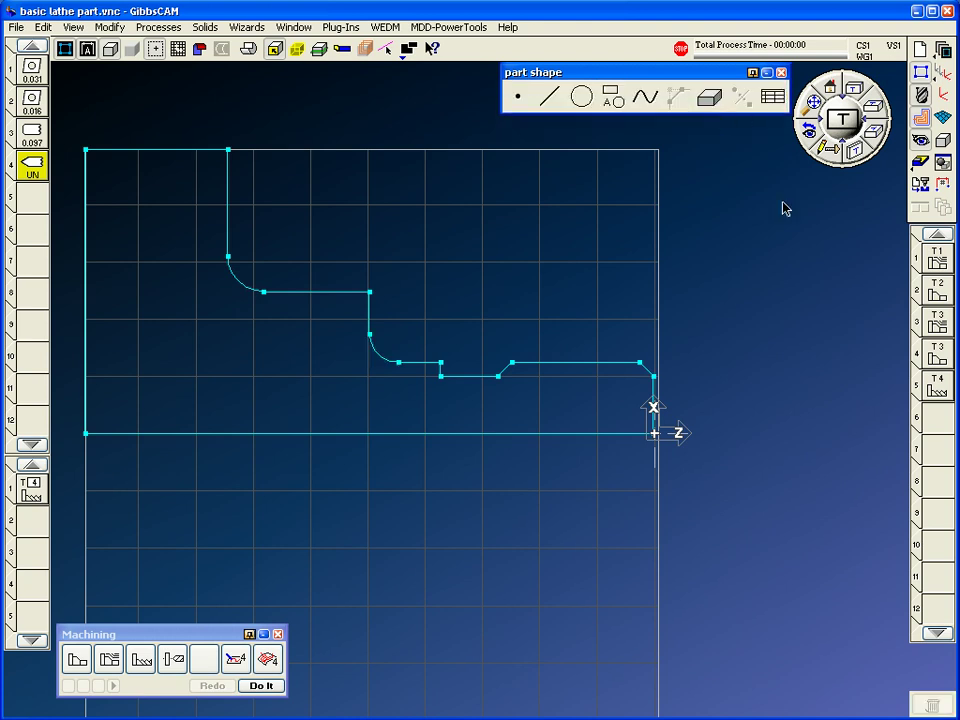
Step: Redo all operations on the edited profile and start the Flash CPR cut simulation
{"action": "left_click", "coordinate": [43, 27]}
{"action": "left_click", "coordinate": [130, 325]}
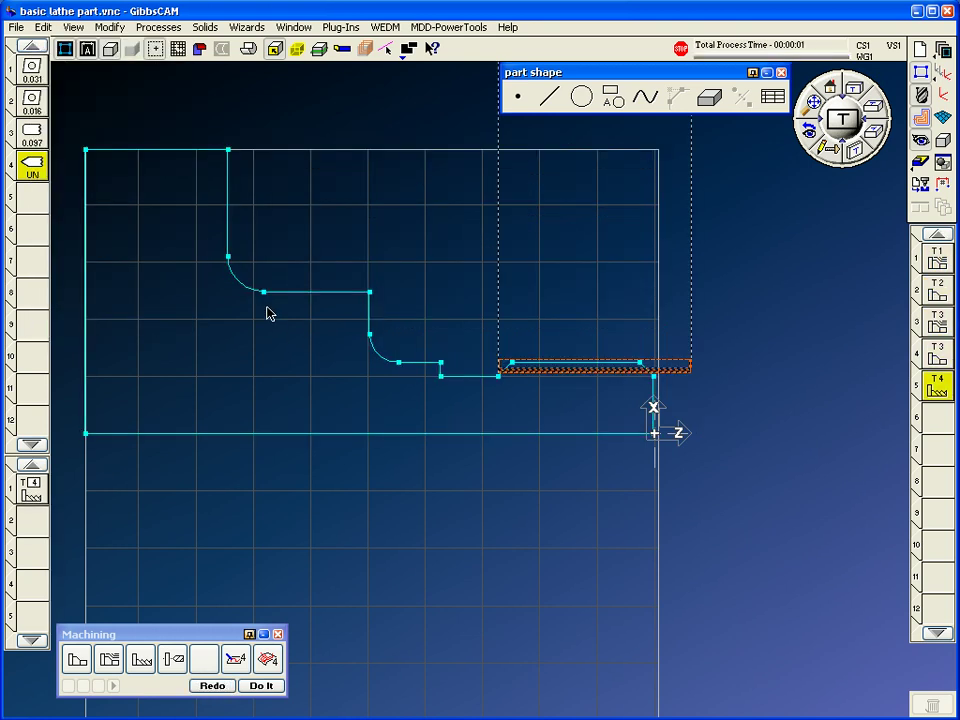
{"action": "key", "text": "ctrl+shift+r"}
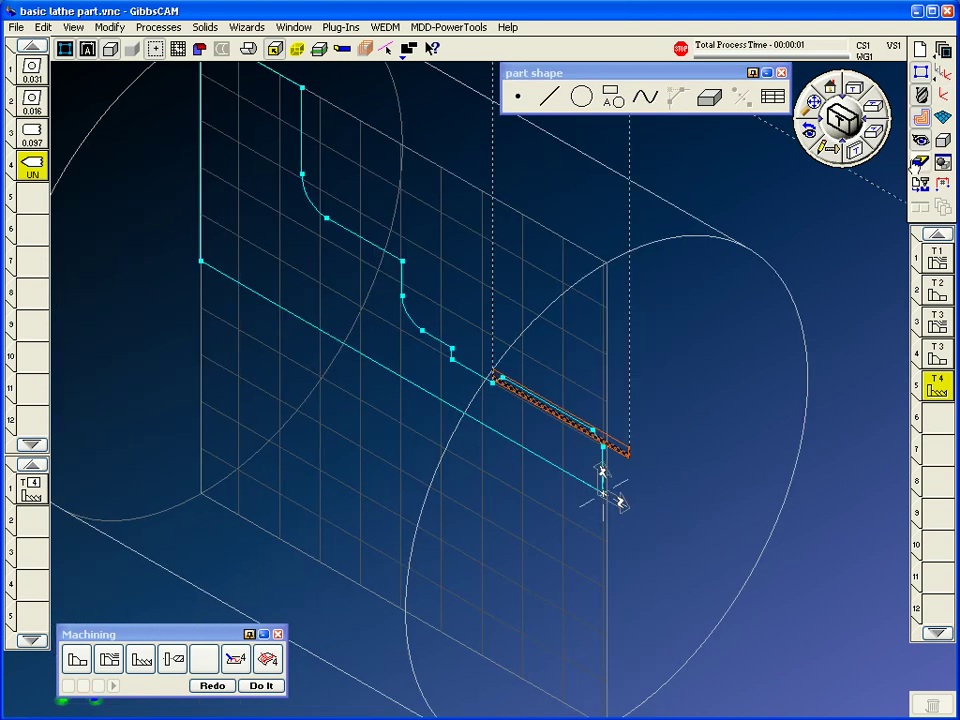
{"action": "scroll", "coordinate": [573, 301], "scroll_direction": "down", "scroll_amount": 5}
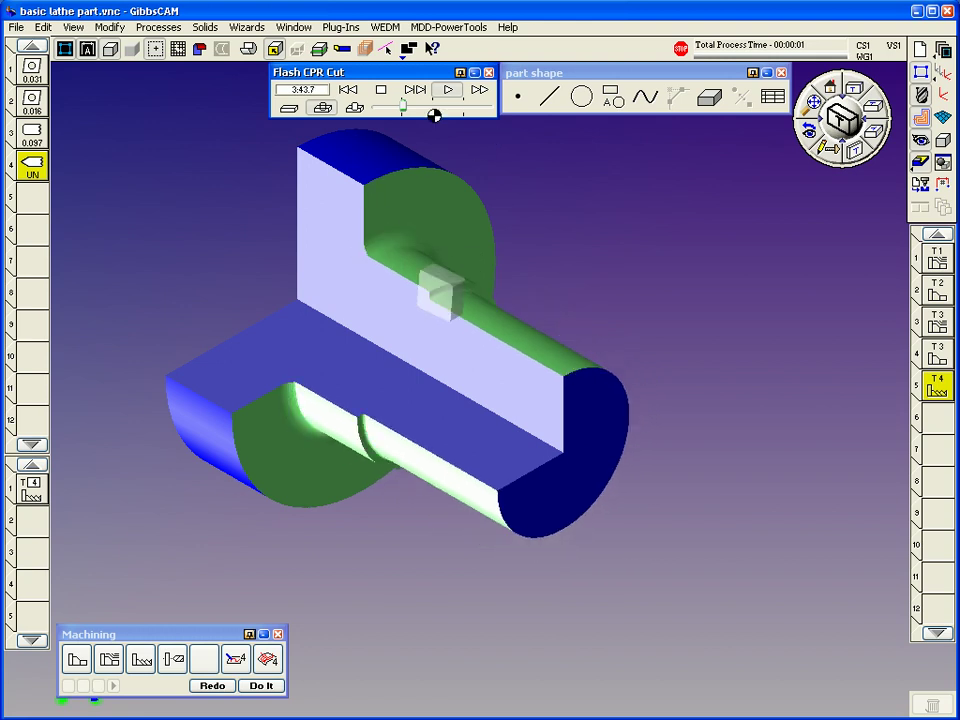
Step: Speed up the cut simulation and let it finish on the reshaped variant shaft
{"action": "left_click", "coordinate": [433, 106]}
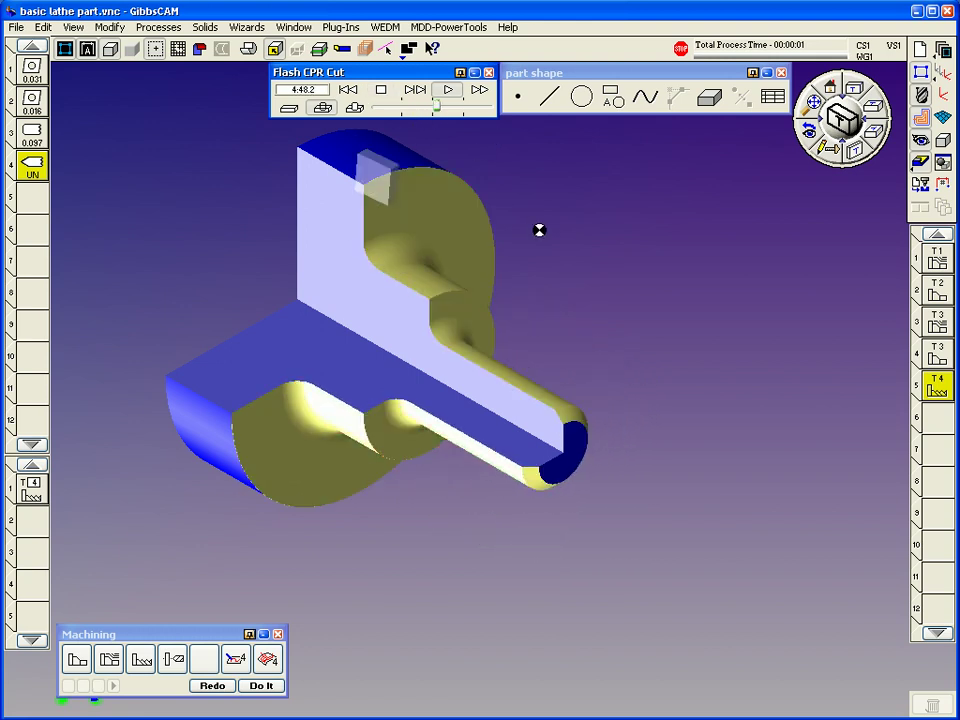